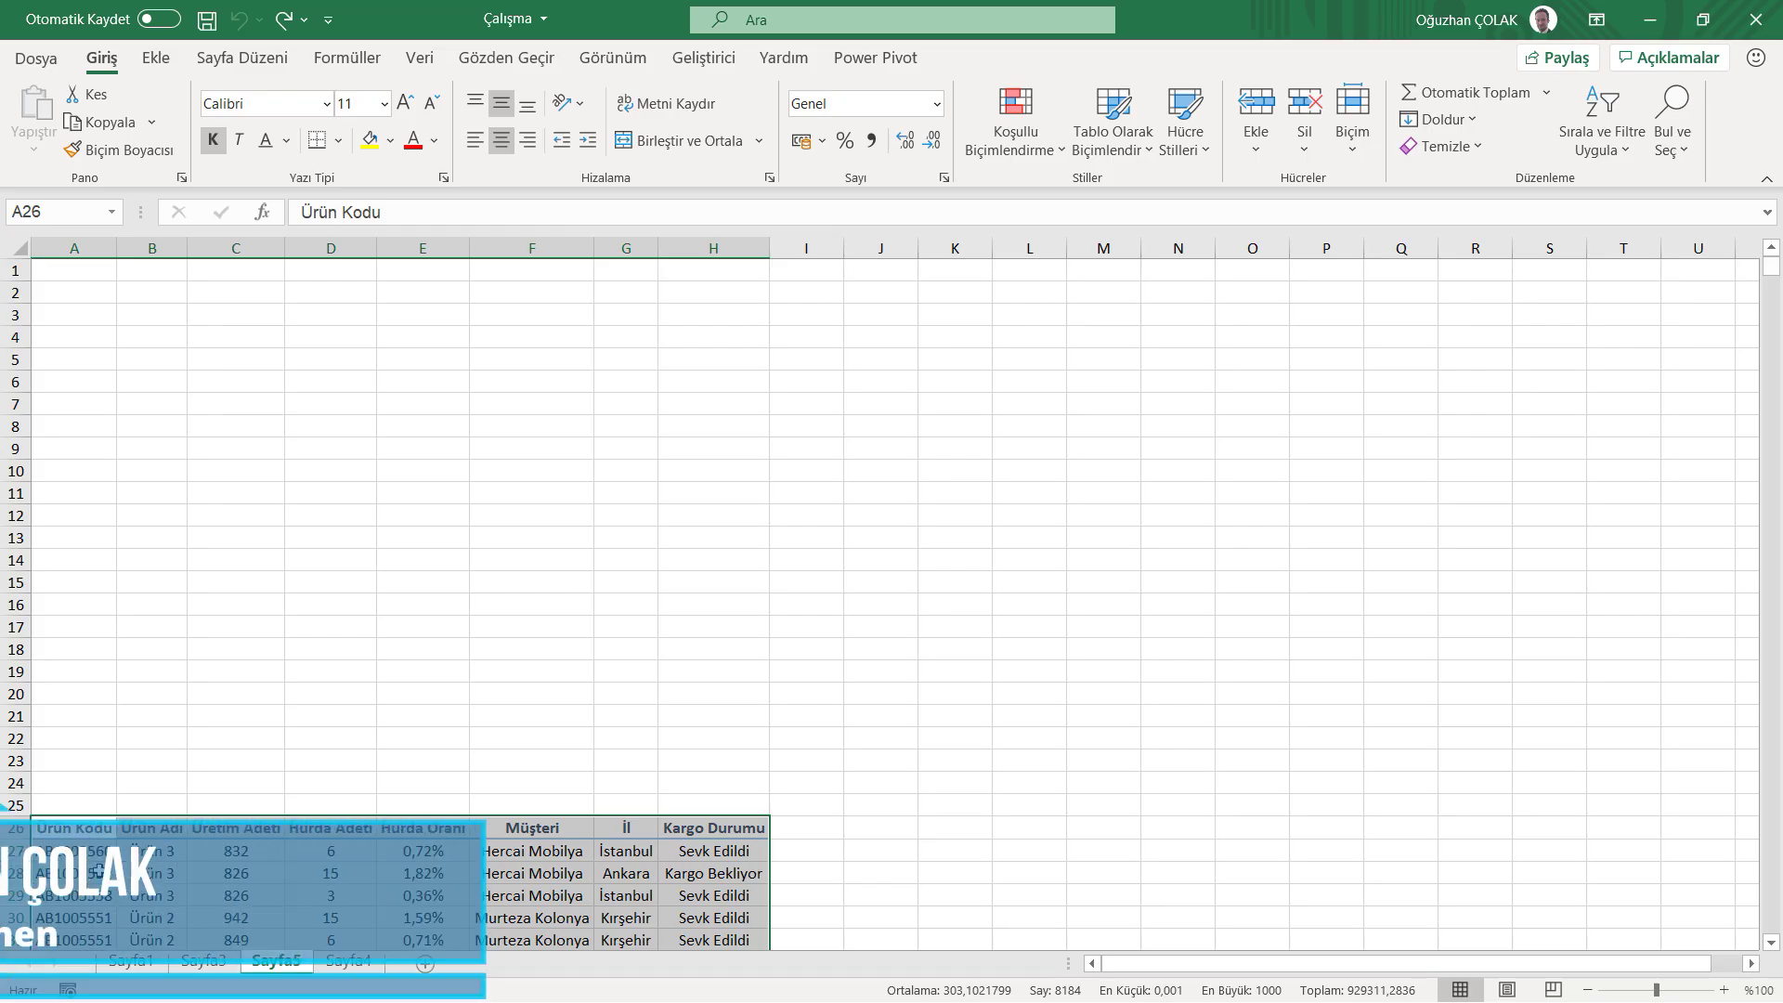
- Select cell A27, the first data cell of the product table on Sayfa5
left_click(102, 851)
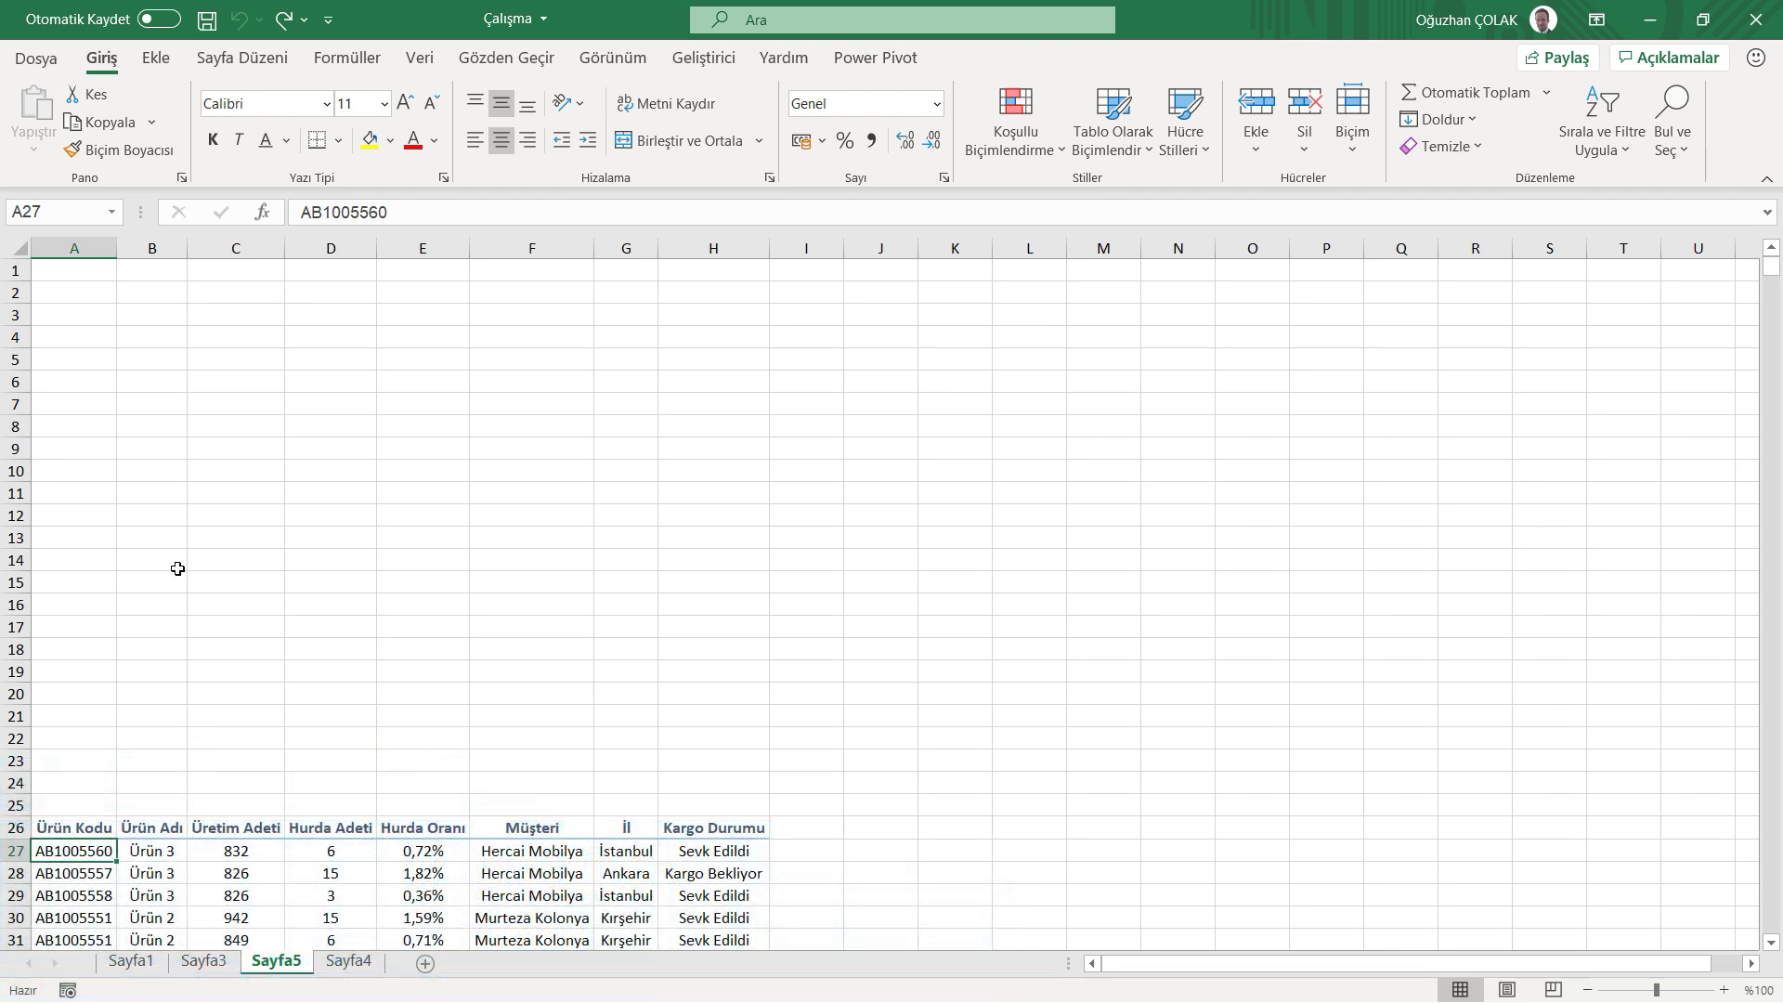
- Select the whole product table from the Ürün Kodu header at A26 with Ctrl+A
left_click(74, 271)
key("ctrl+shift+Down")
key("ctrl+shift+Down")
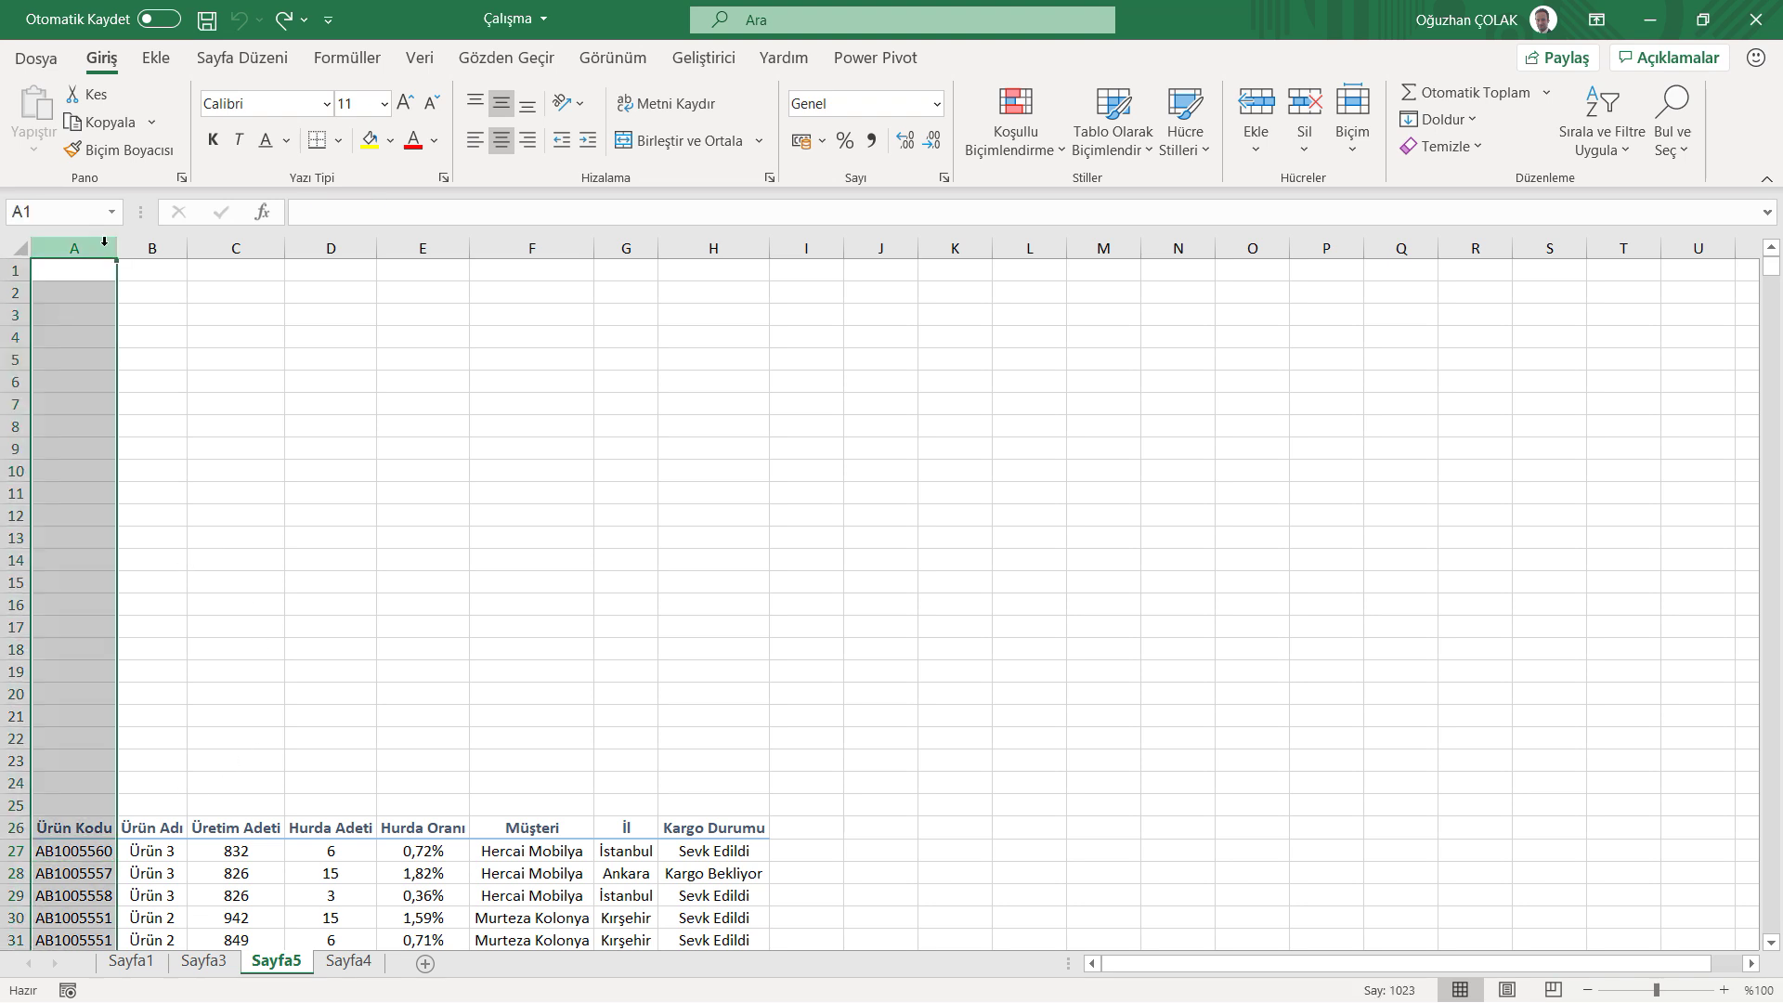
left_click(70, 827)
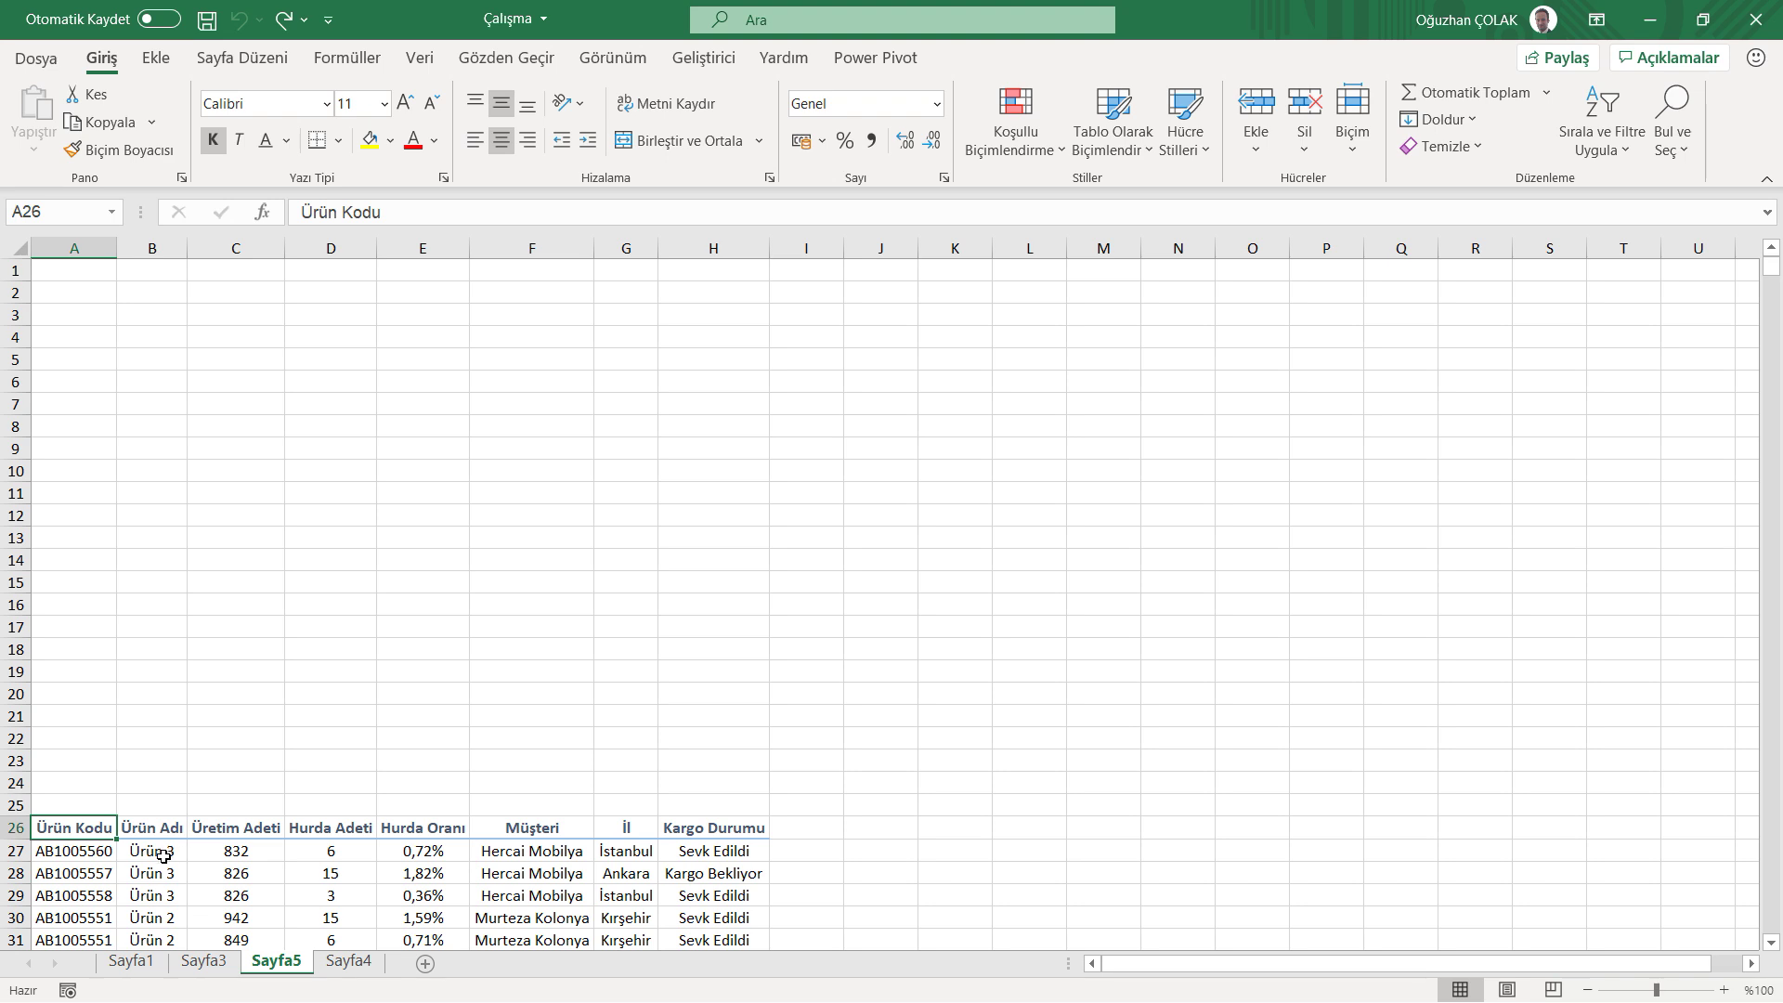
left_click(163, 855)
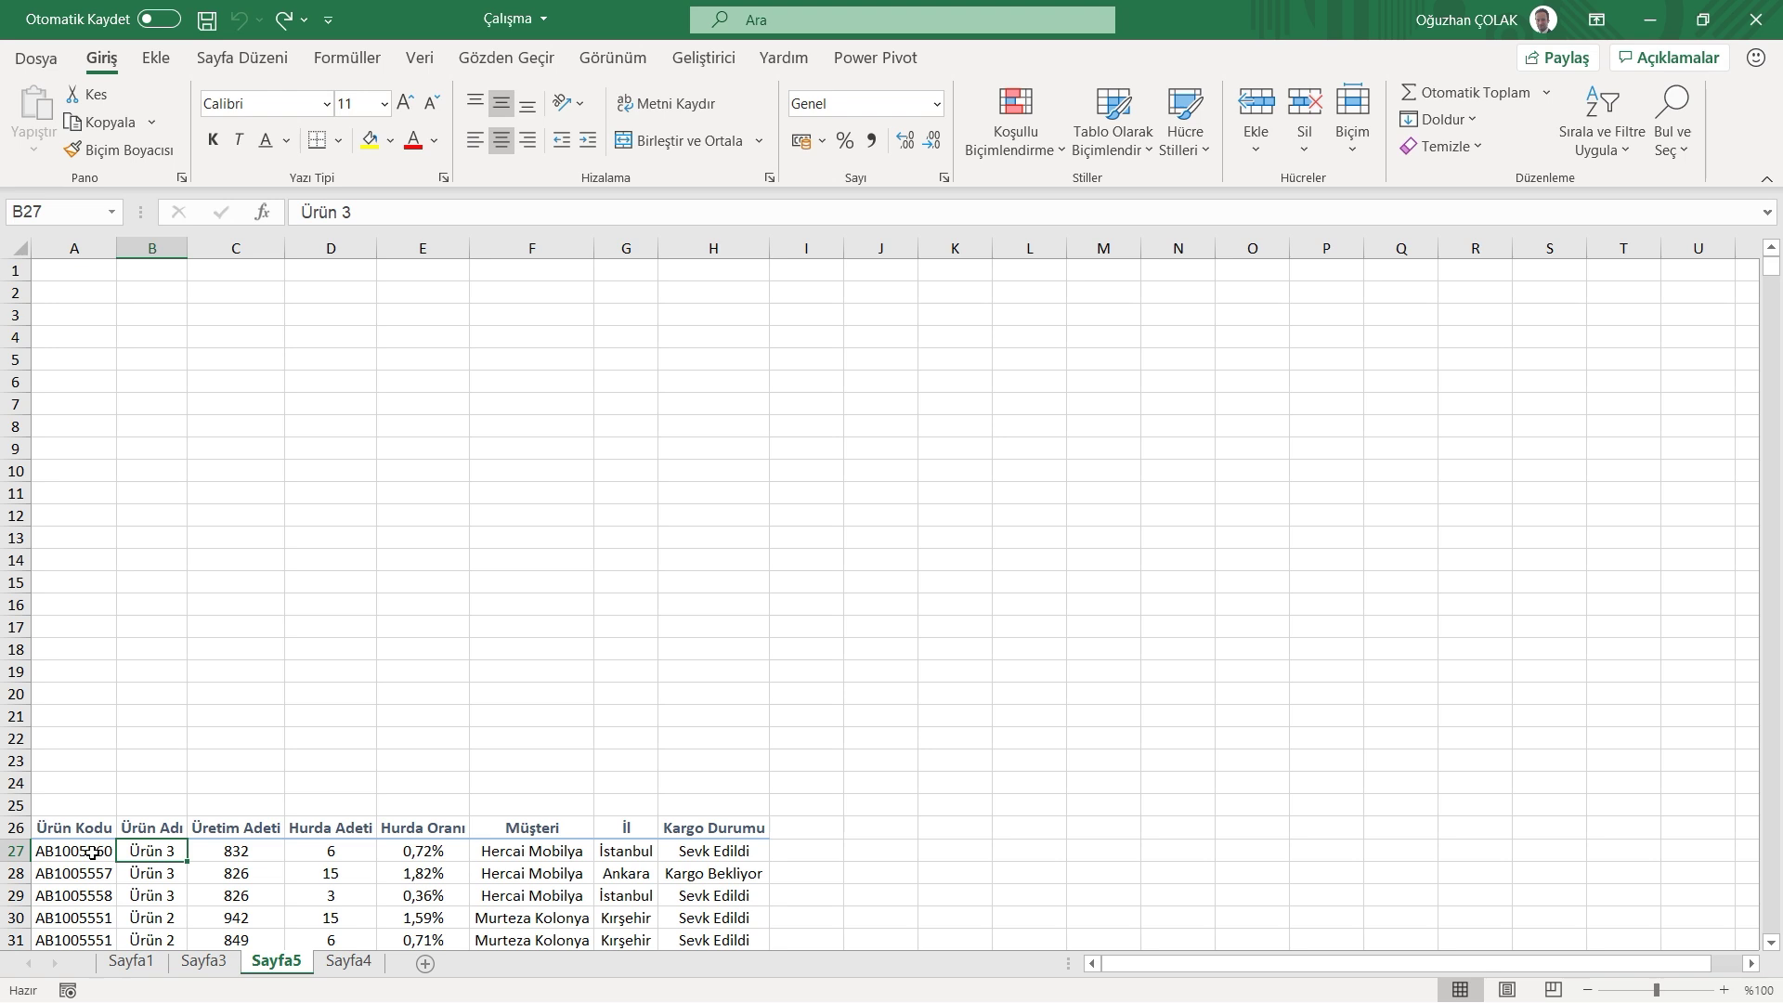
left_click(82, 849)
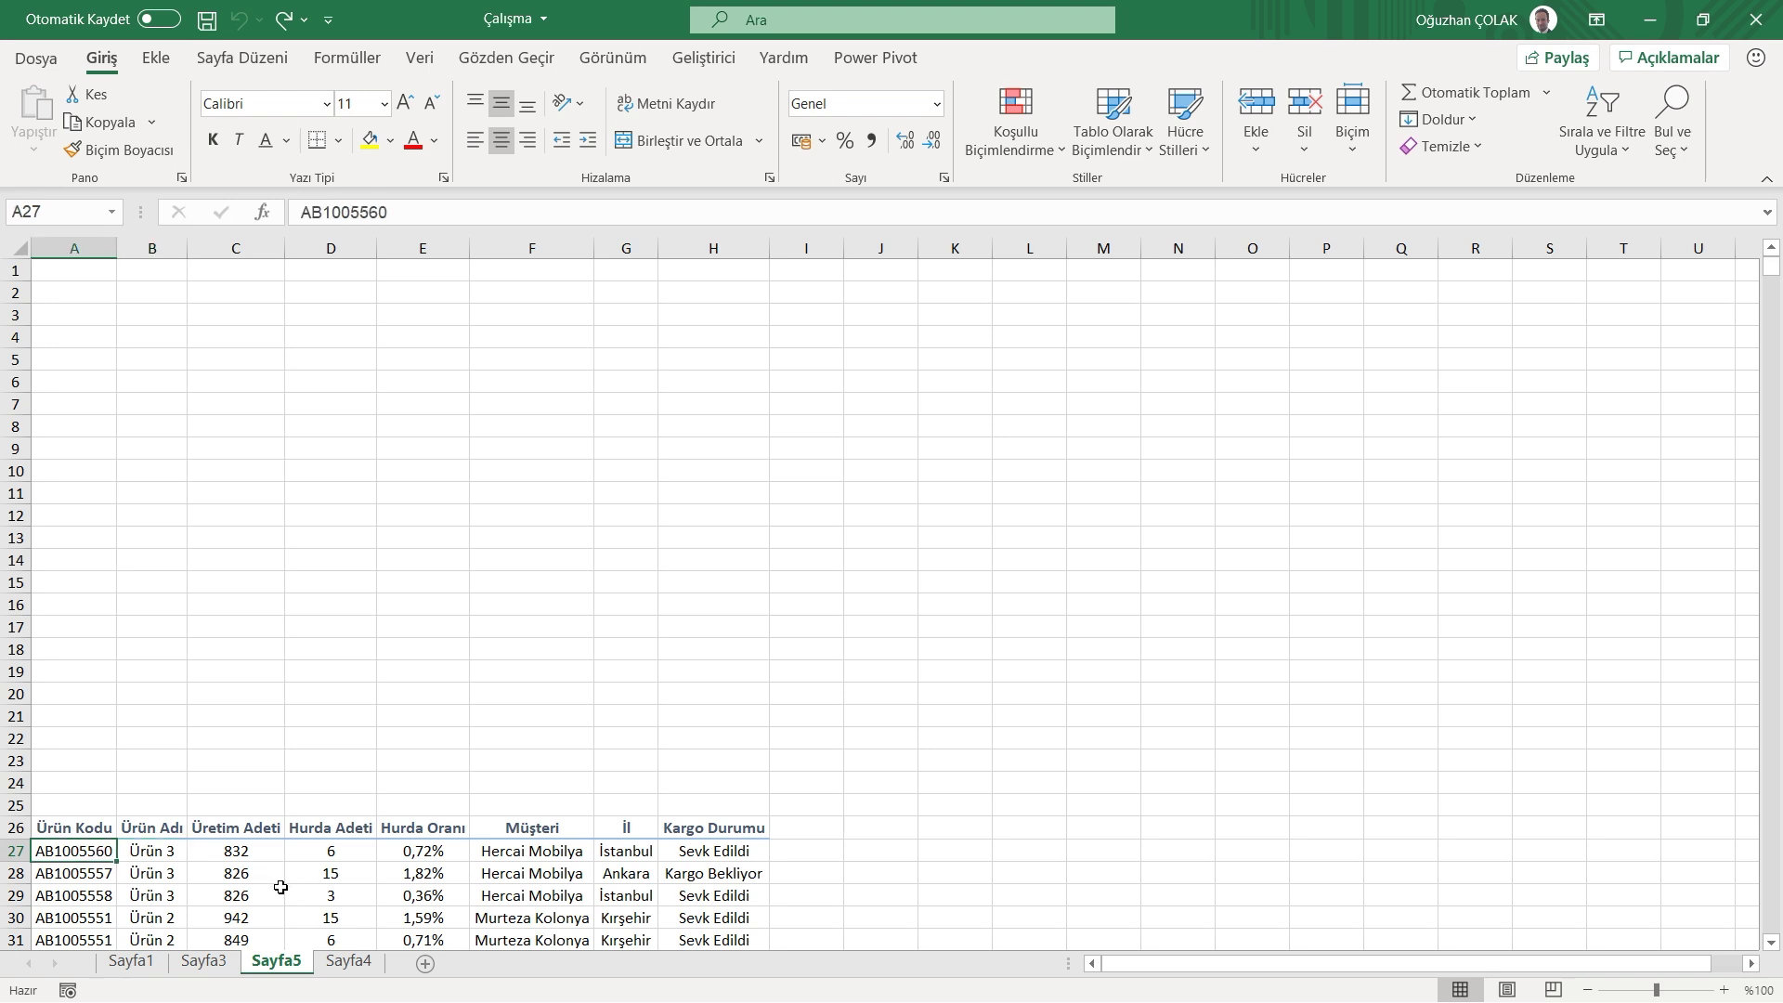
key("ctrl+a")
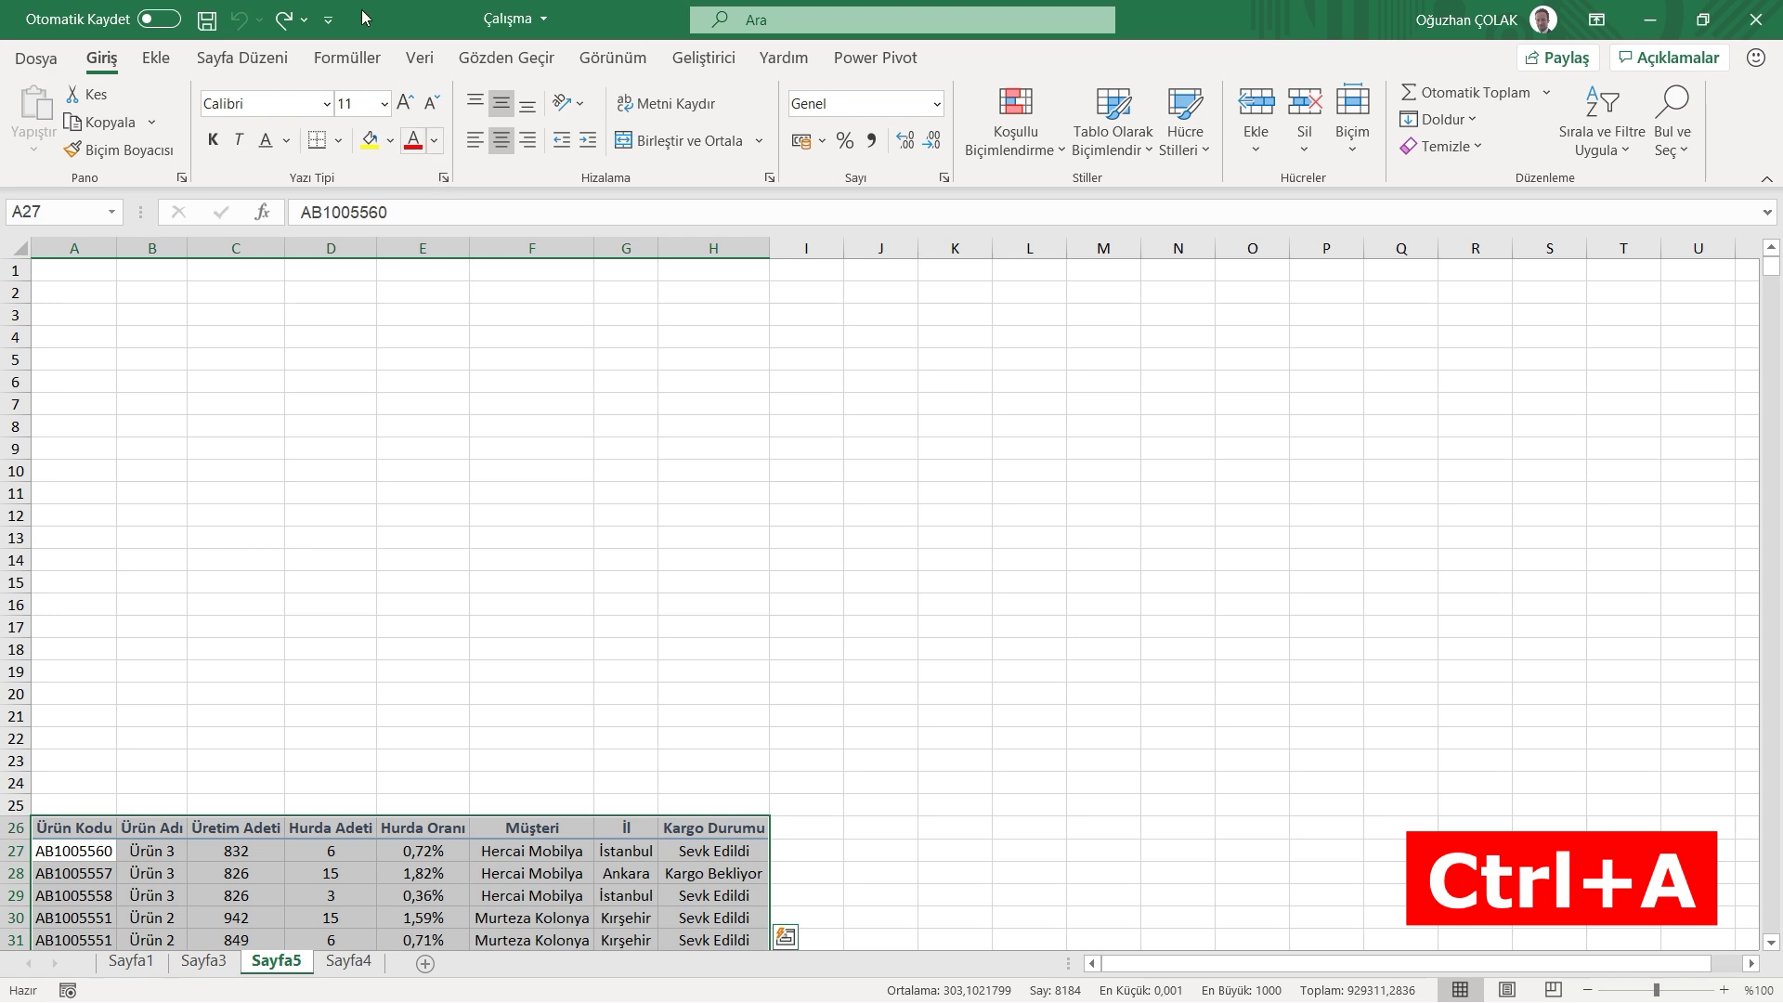
left_click(156, 58)
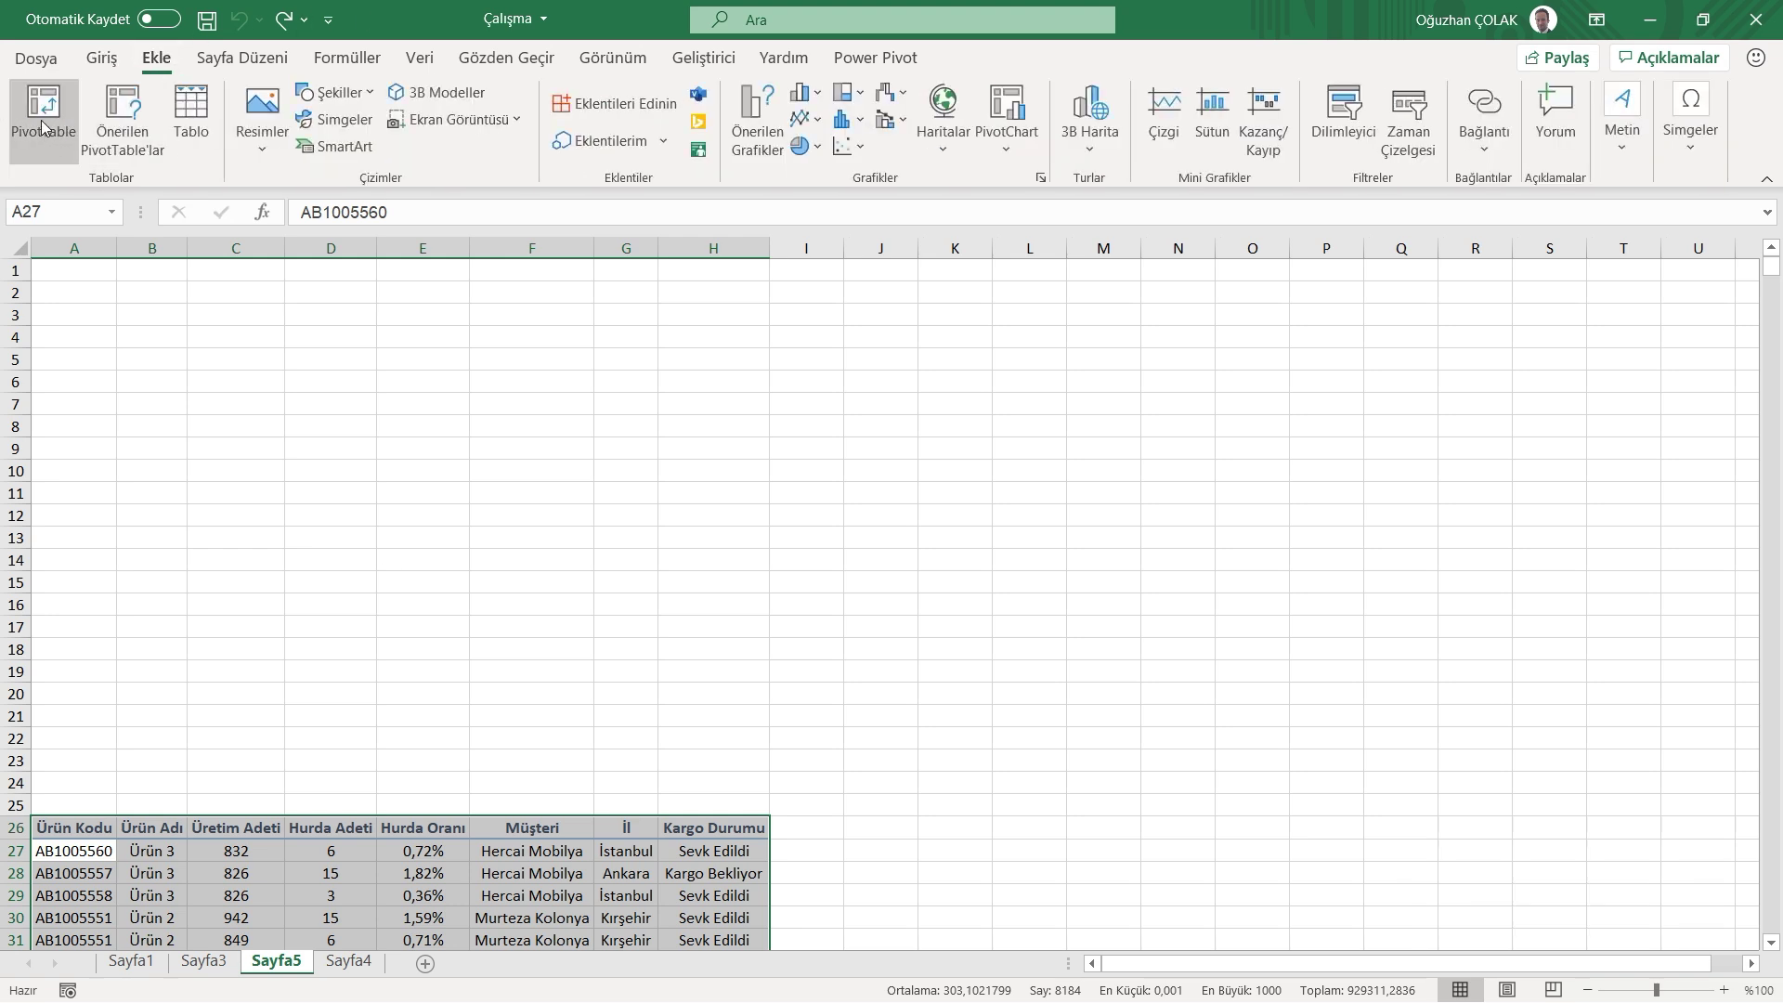
- Insert a PivotTable from the table on the existing worksheet at Sayfa5!$C$3
left_click(44, 132)
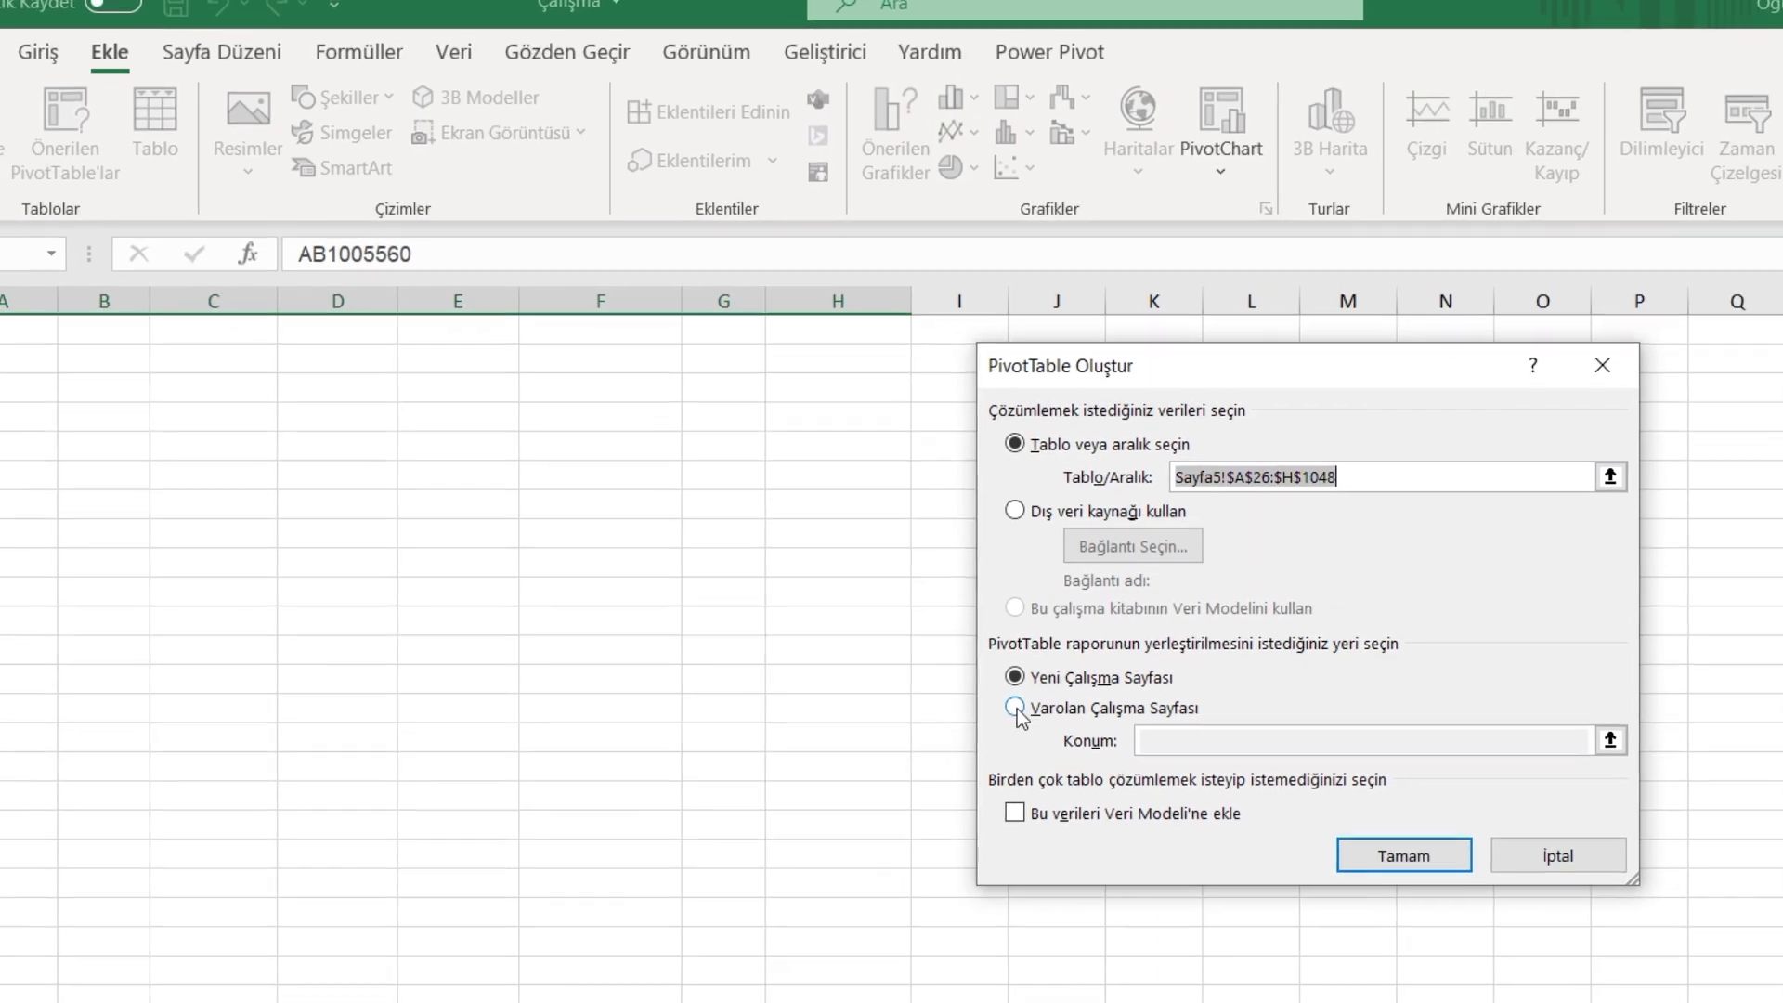
left_click(1041, 733)
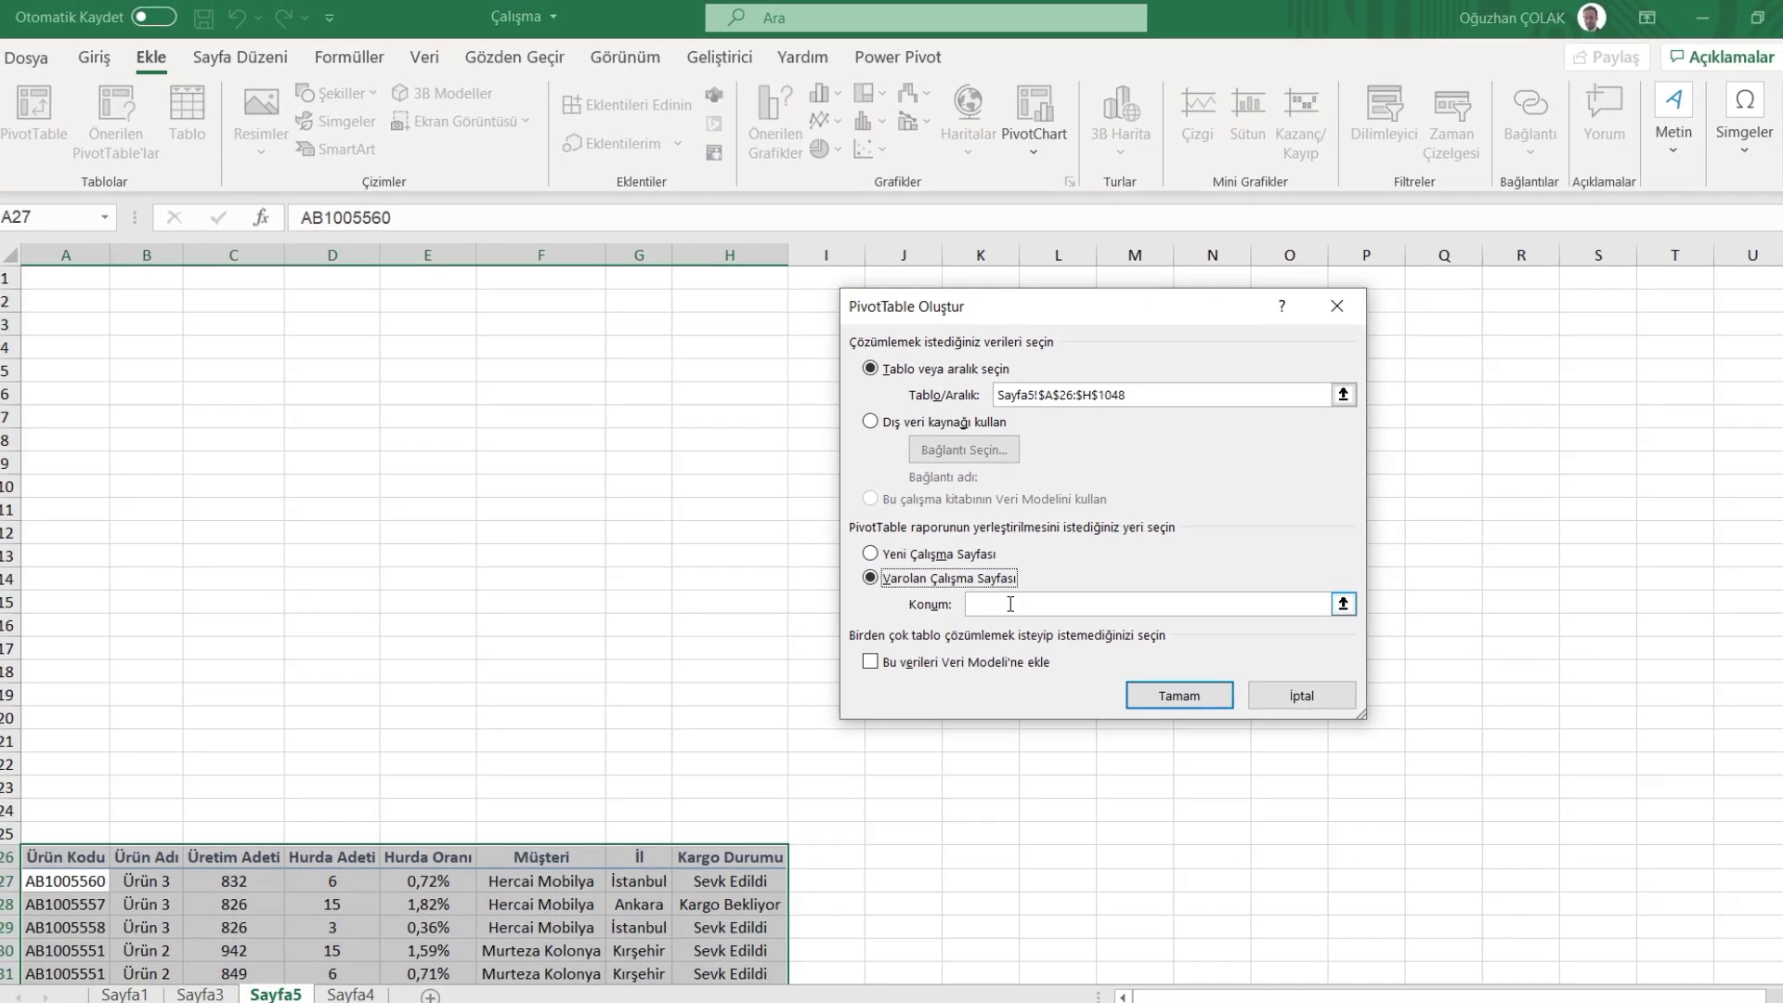
left_click(1010, 604)
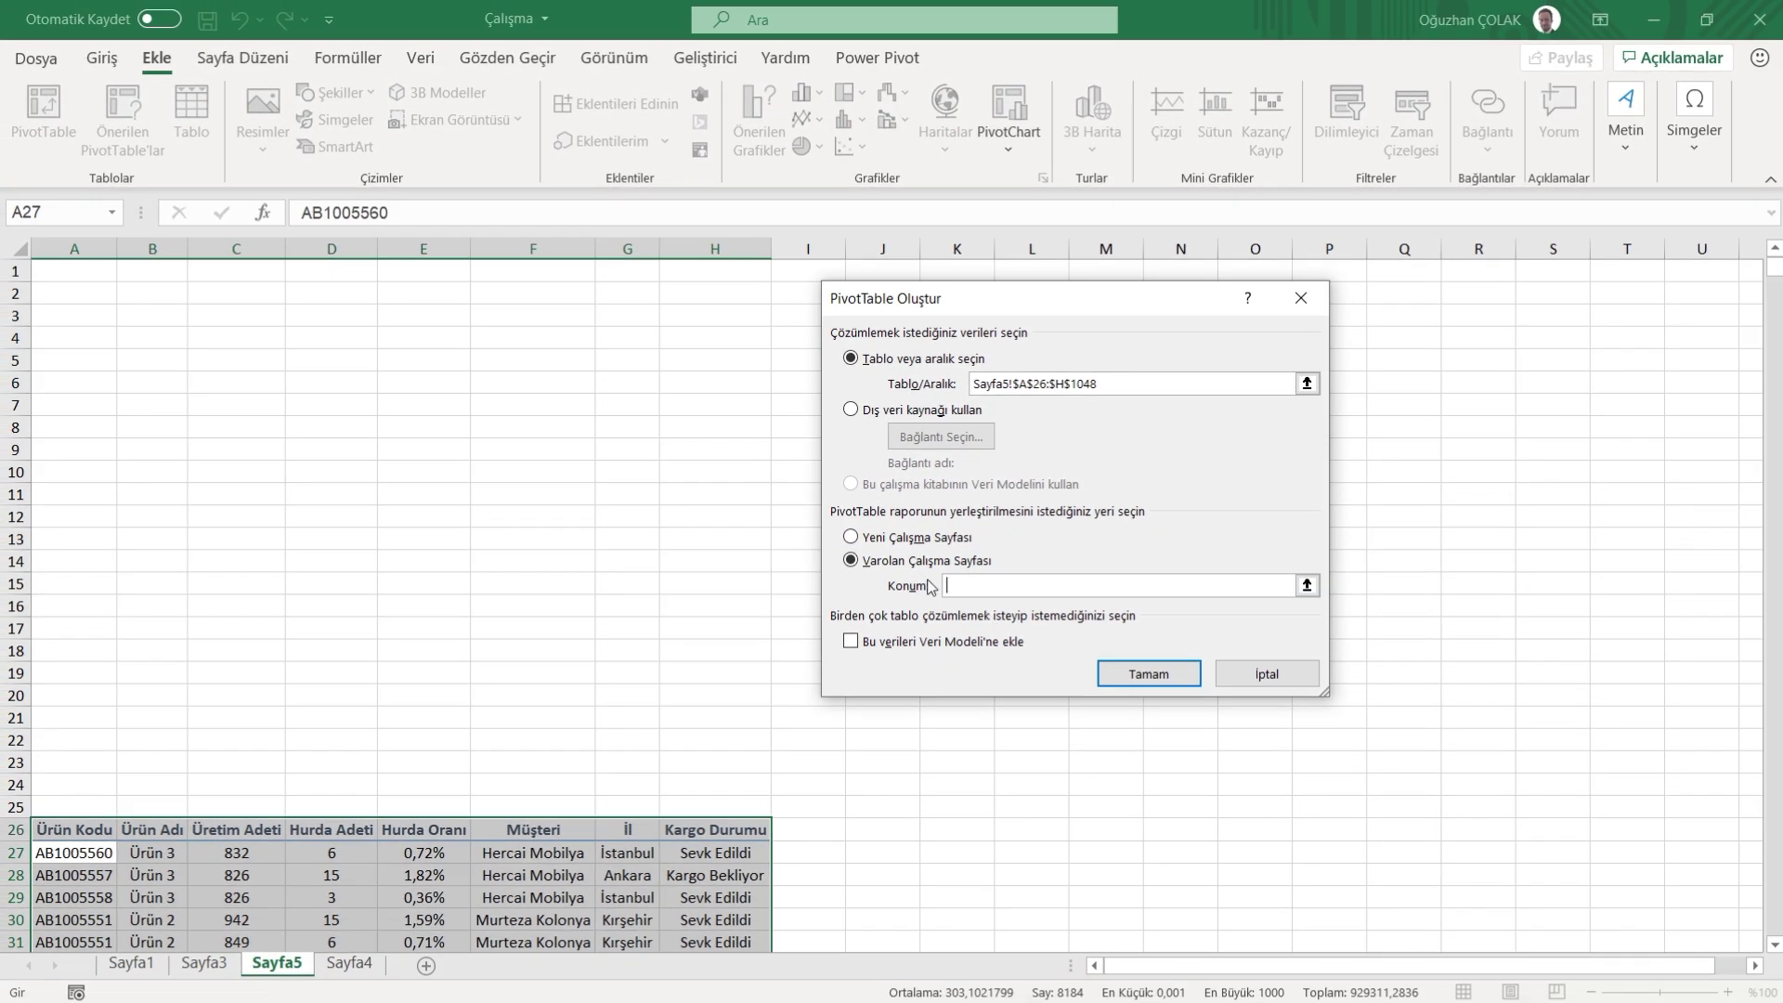
left_click(235, 319)
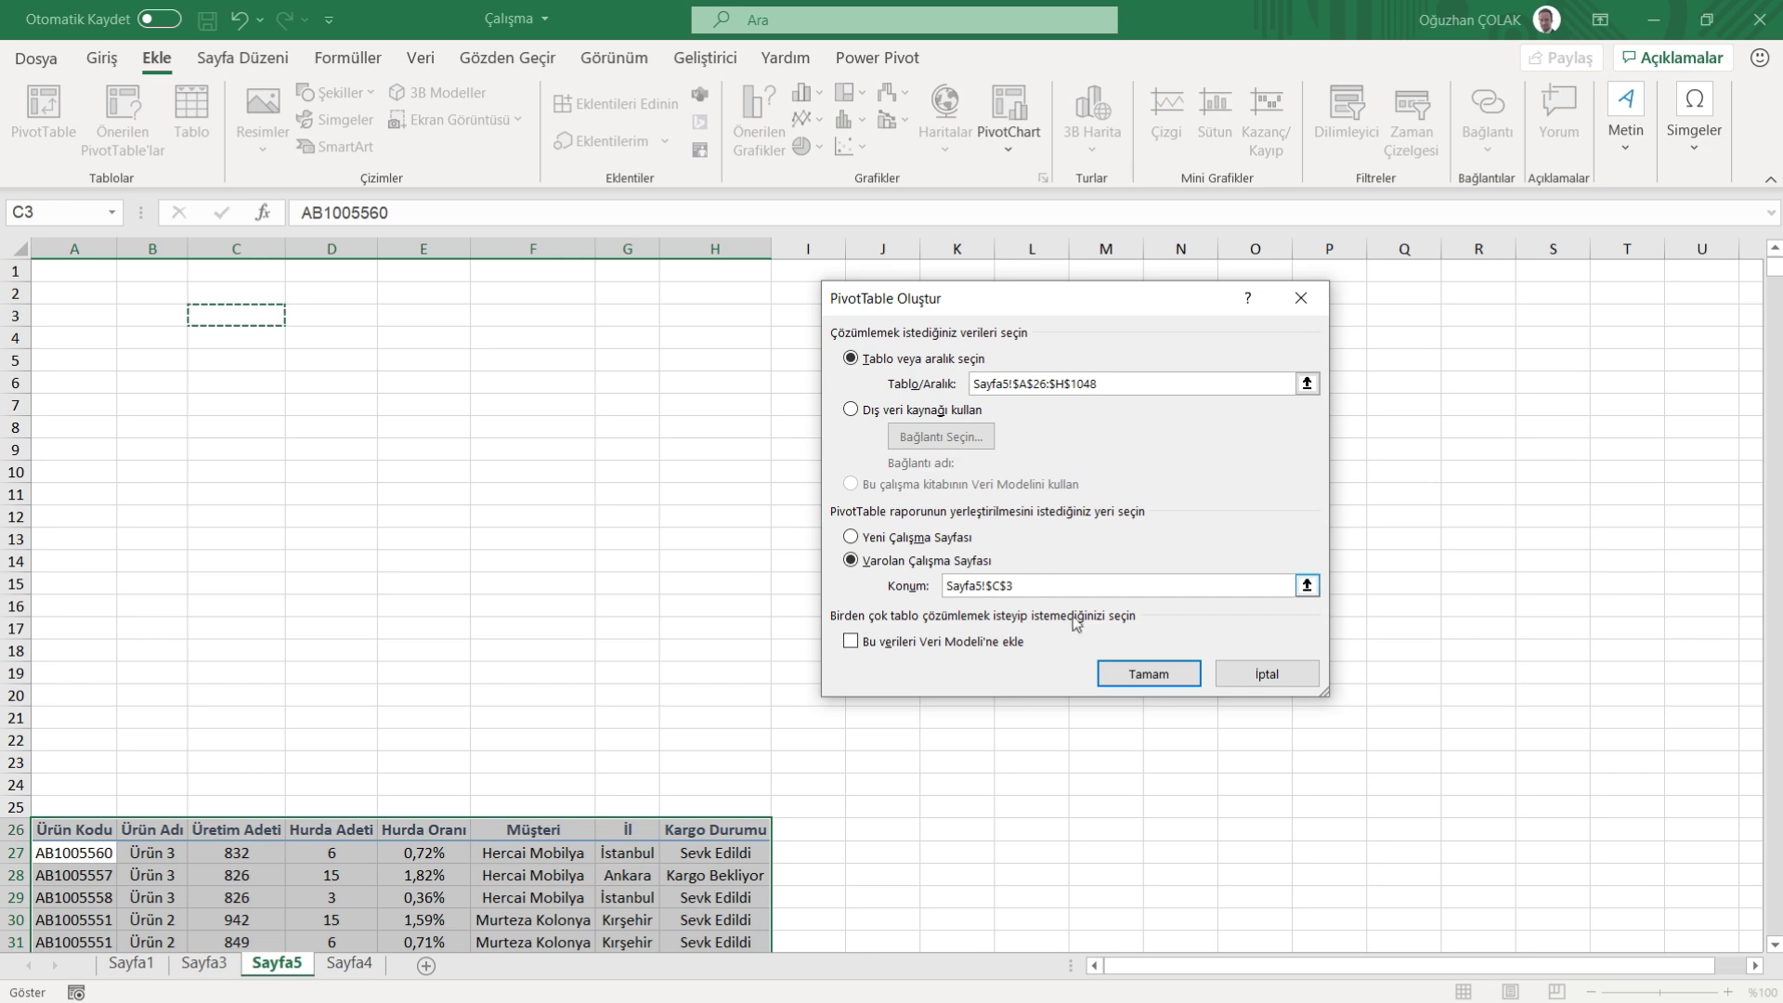
left_click(1131, 678)
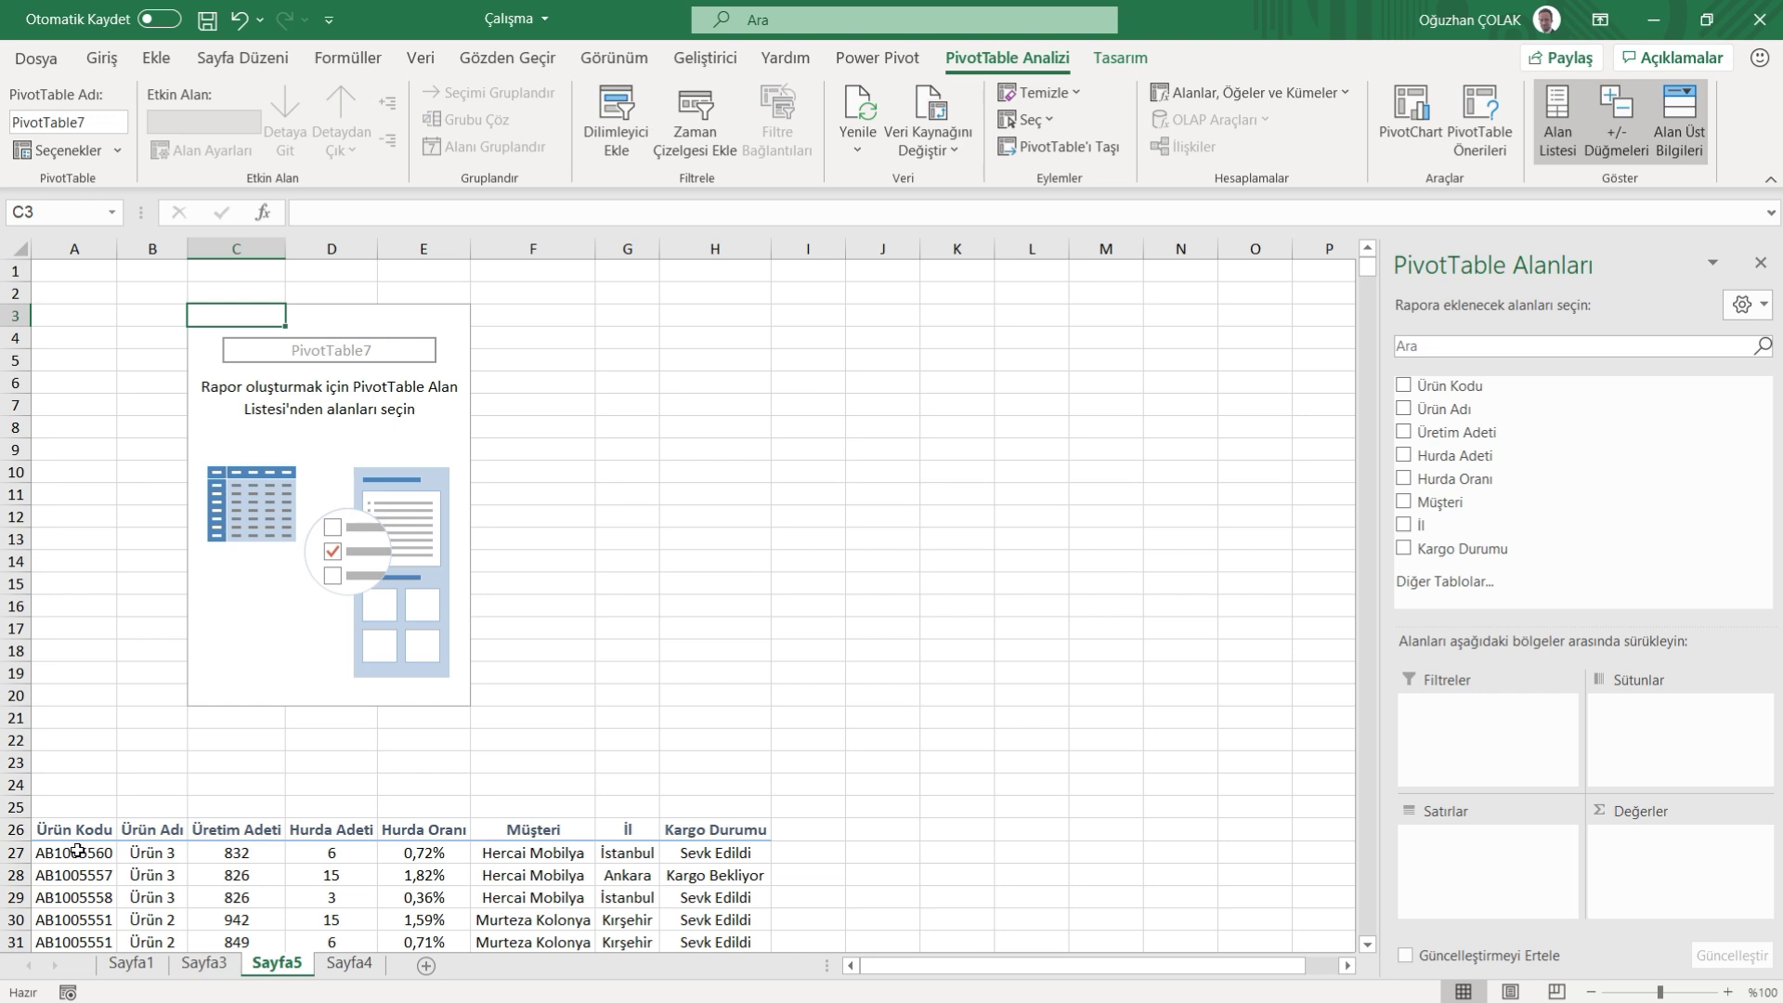
- Freeze panes at cell A27 so rows 1–26 stay fixed
left_click(78, 850)
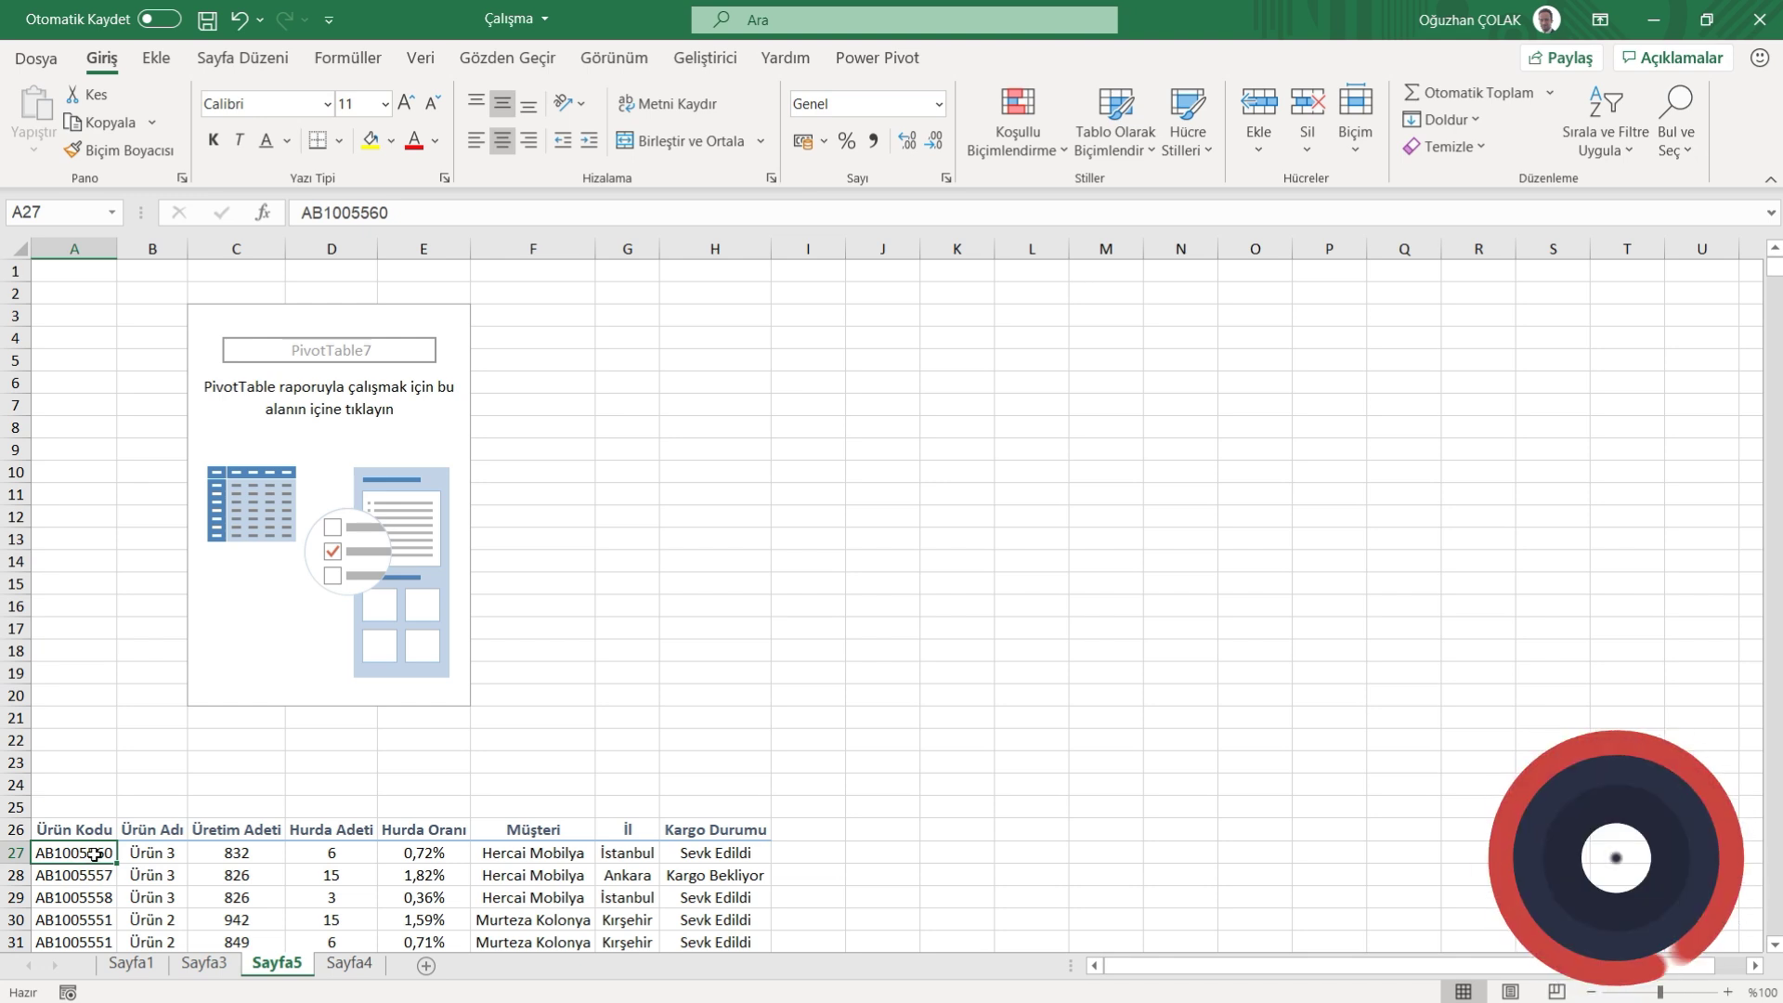
left_click(614, 58)
left_click(1205, 143)
left_click(1222, 192)
- Check the frozen view and select the pivot table to bring back its field list
scroll(348, 898, "down", 5)
scroll(348, 898, "up", 3)
scroll(347, 896, "up", 3)
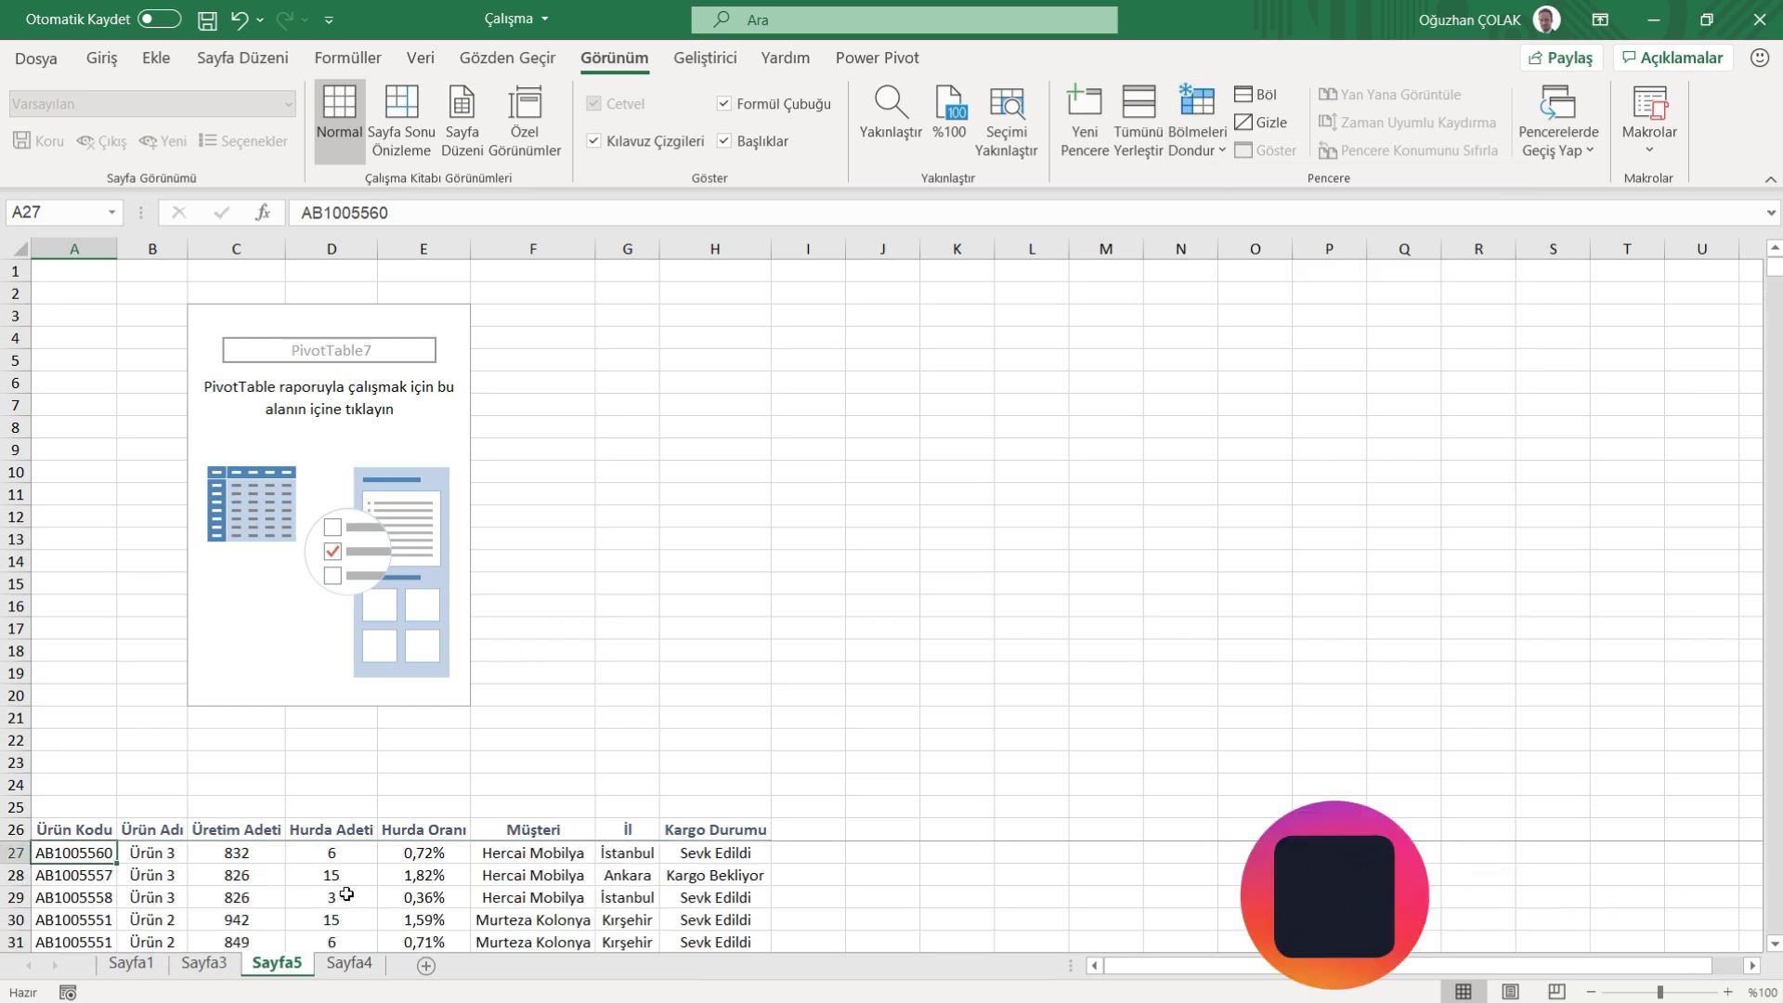
scroll(347, 894, "down", 20)
scroll(347, 891, "down", 3)
scroll(348, 874, "up", 20)
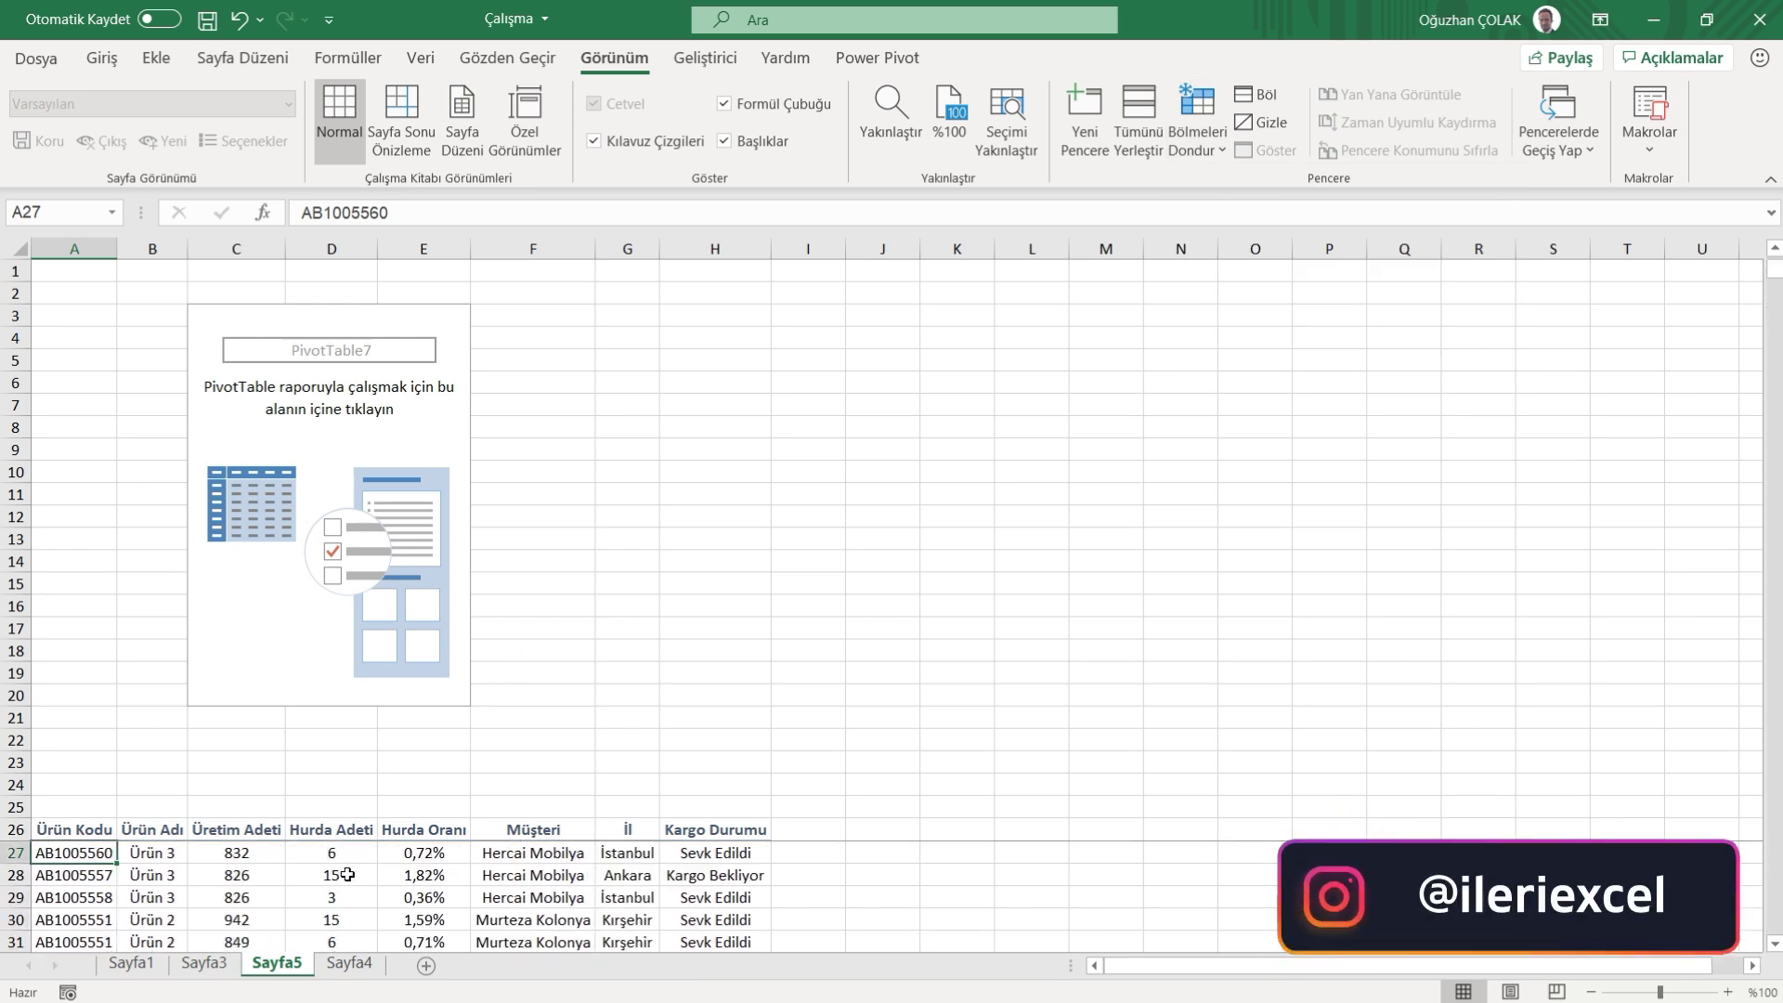
left_click(342, 369)
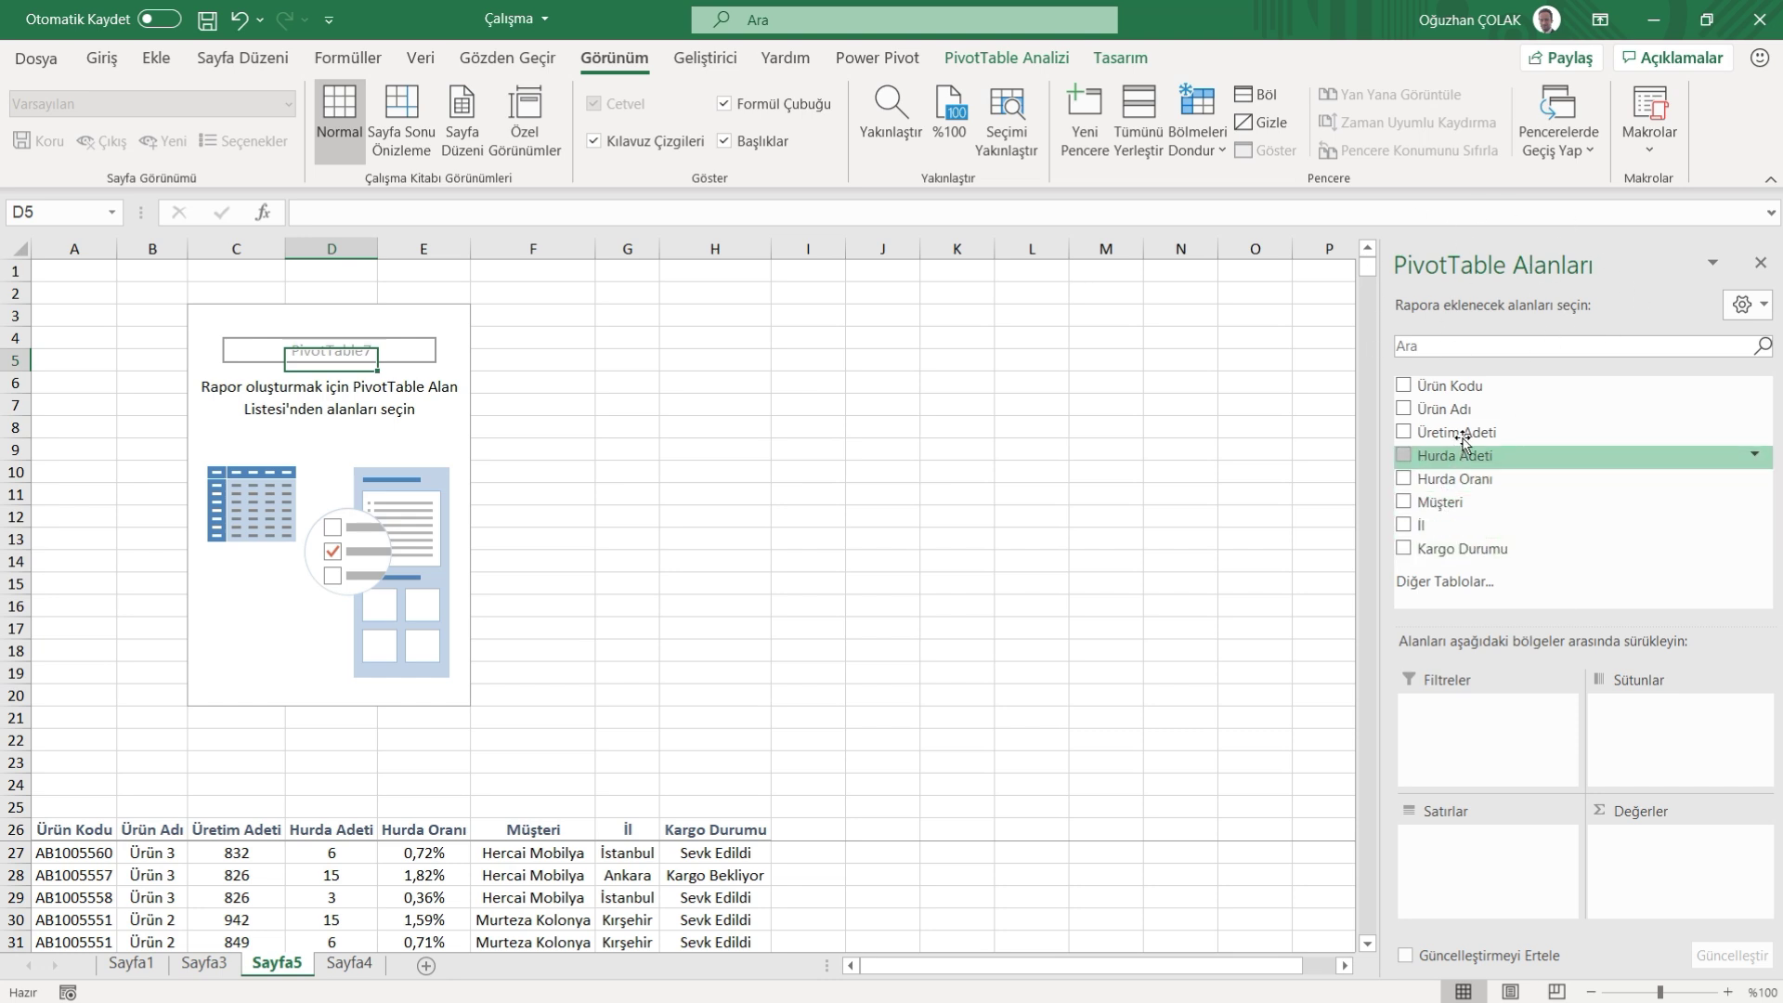
- Put Ürün Adı in Rows and Üretim Adeti, Hurda Adeti and Hurda Oranı in Values
left_click_drag(1455, 415, 1490, 850)
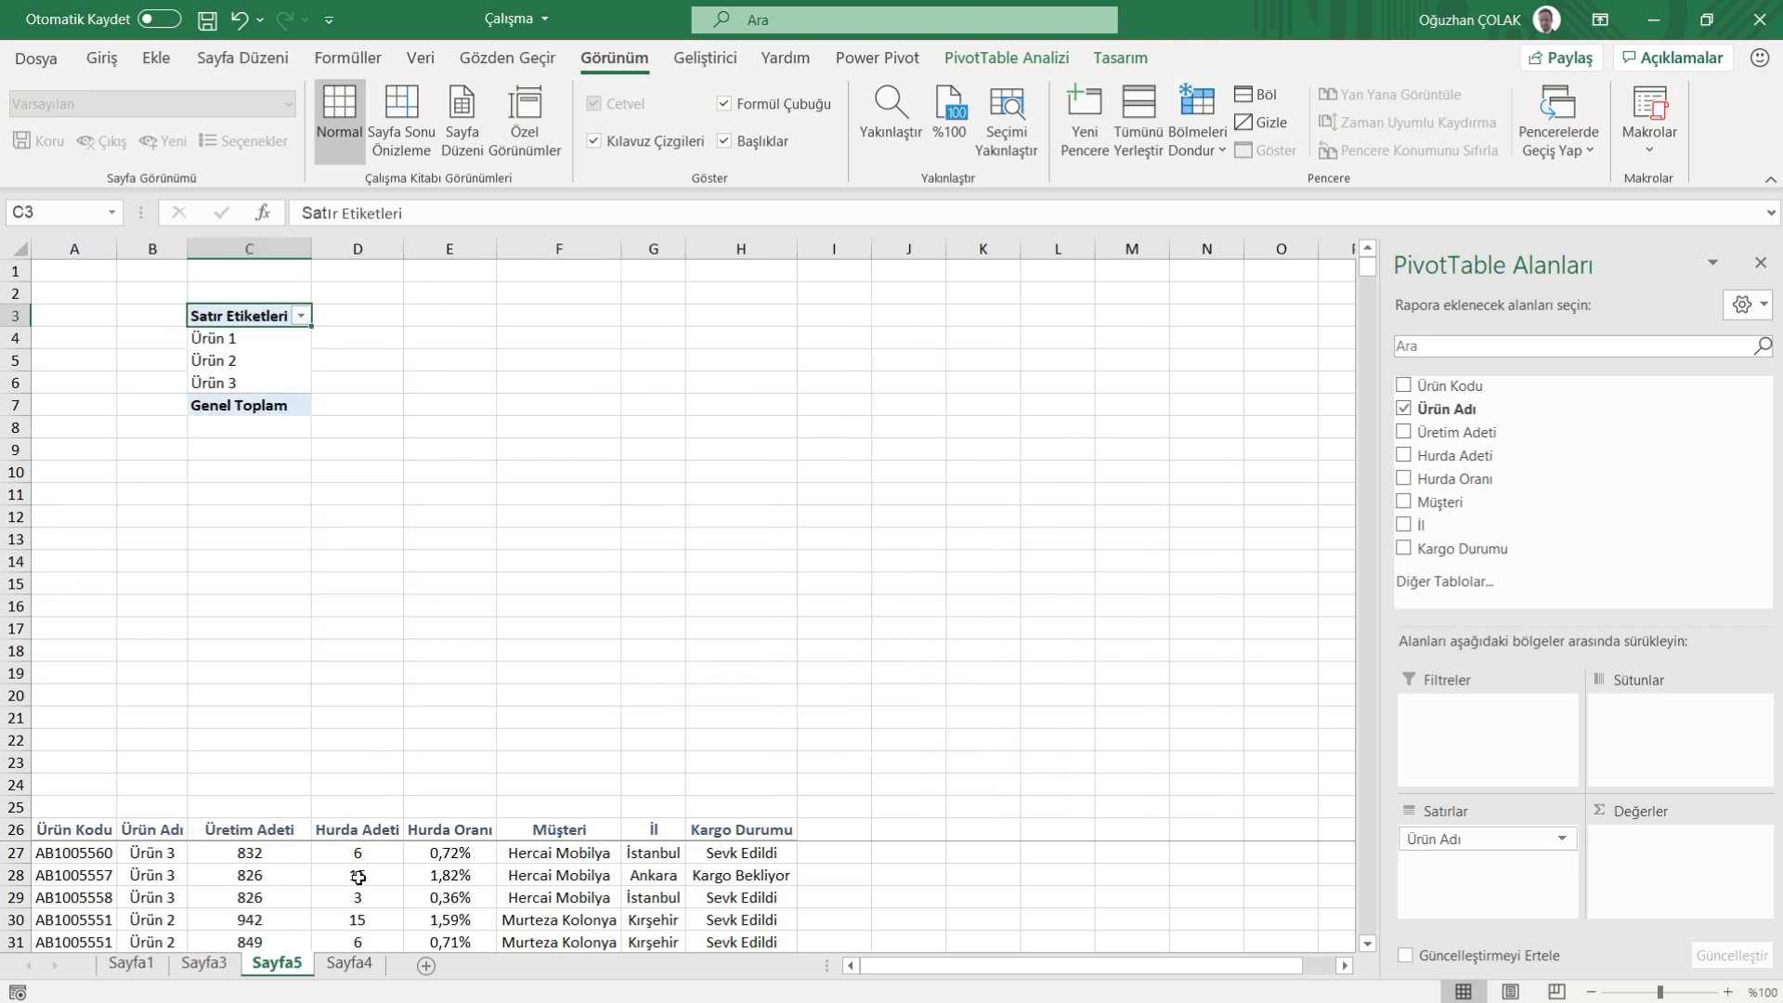
left_click_drag(1456, 432, 1651, 854)
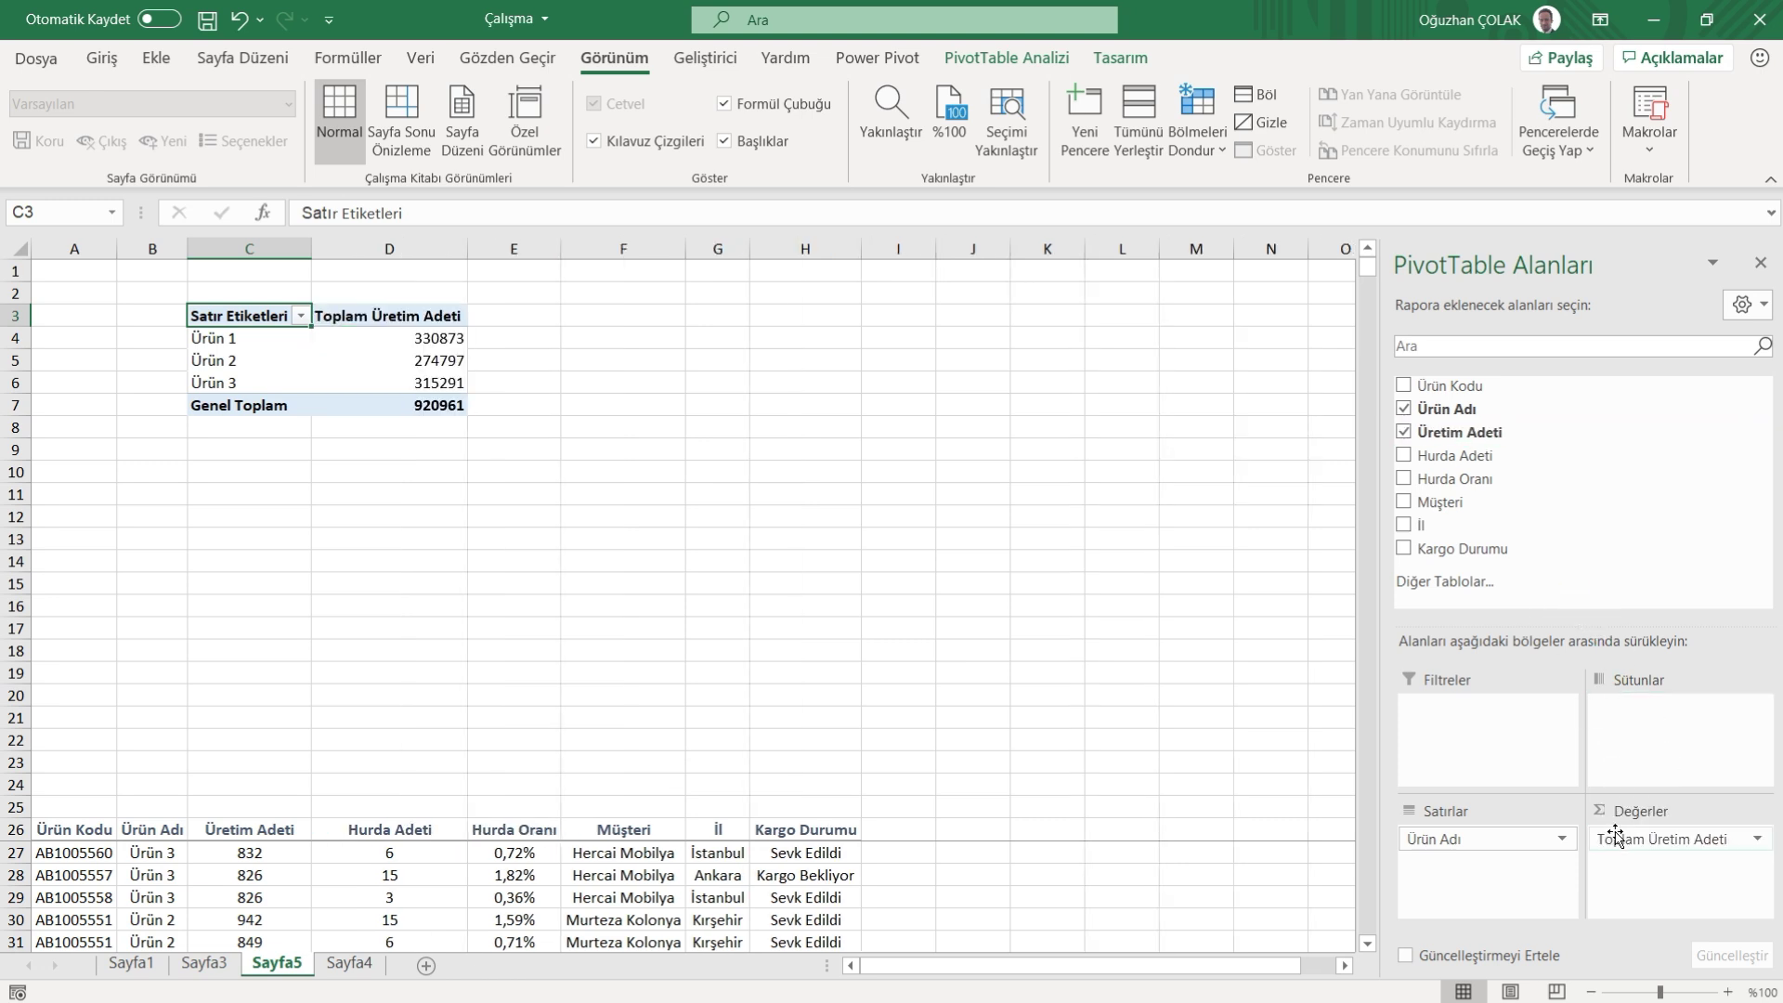
left_click_drag(1460, 458, 1622, 852)
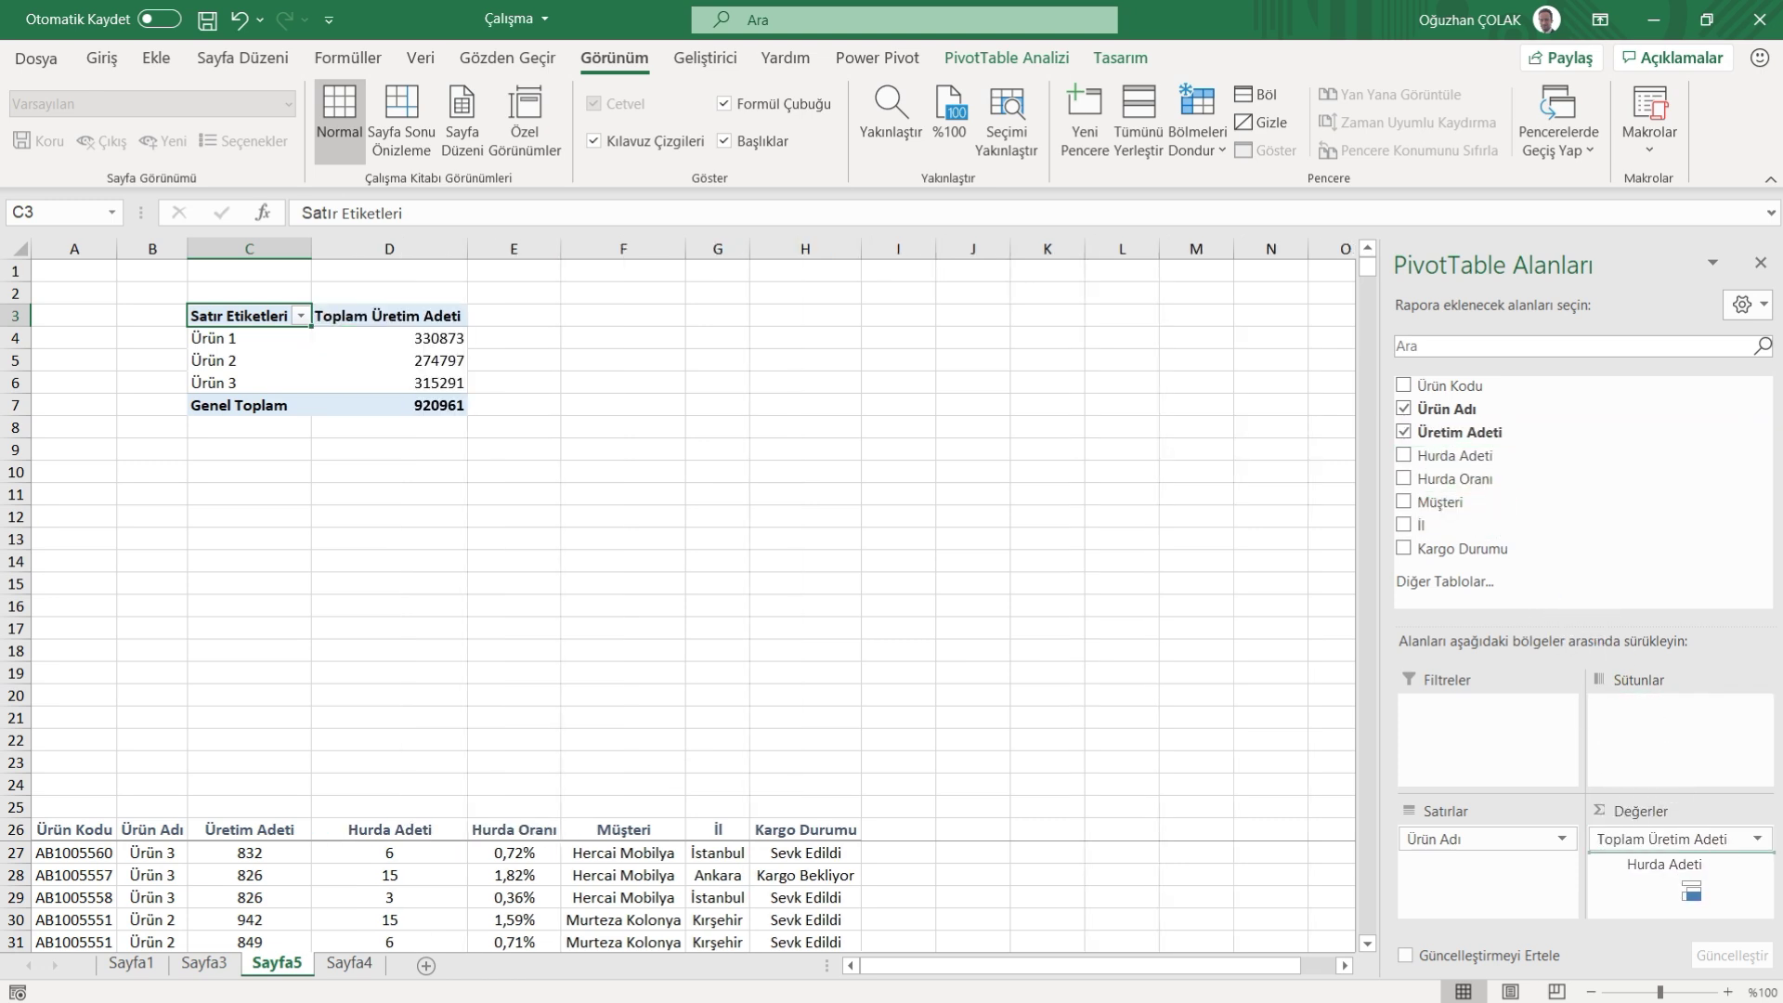
mouse_move(1485, 478)
left_mouse_down()
mouse_move(1676, 903)
mouse_move(1657, 899)
left_mouse_up()
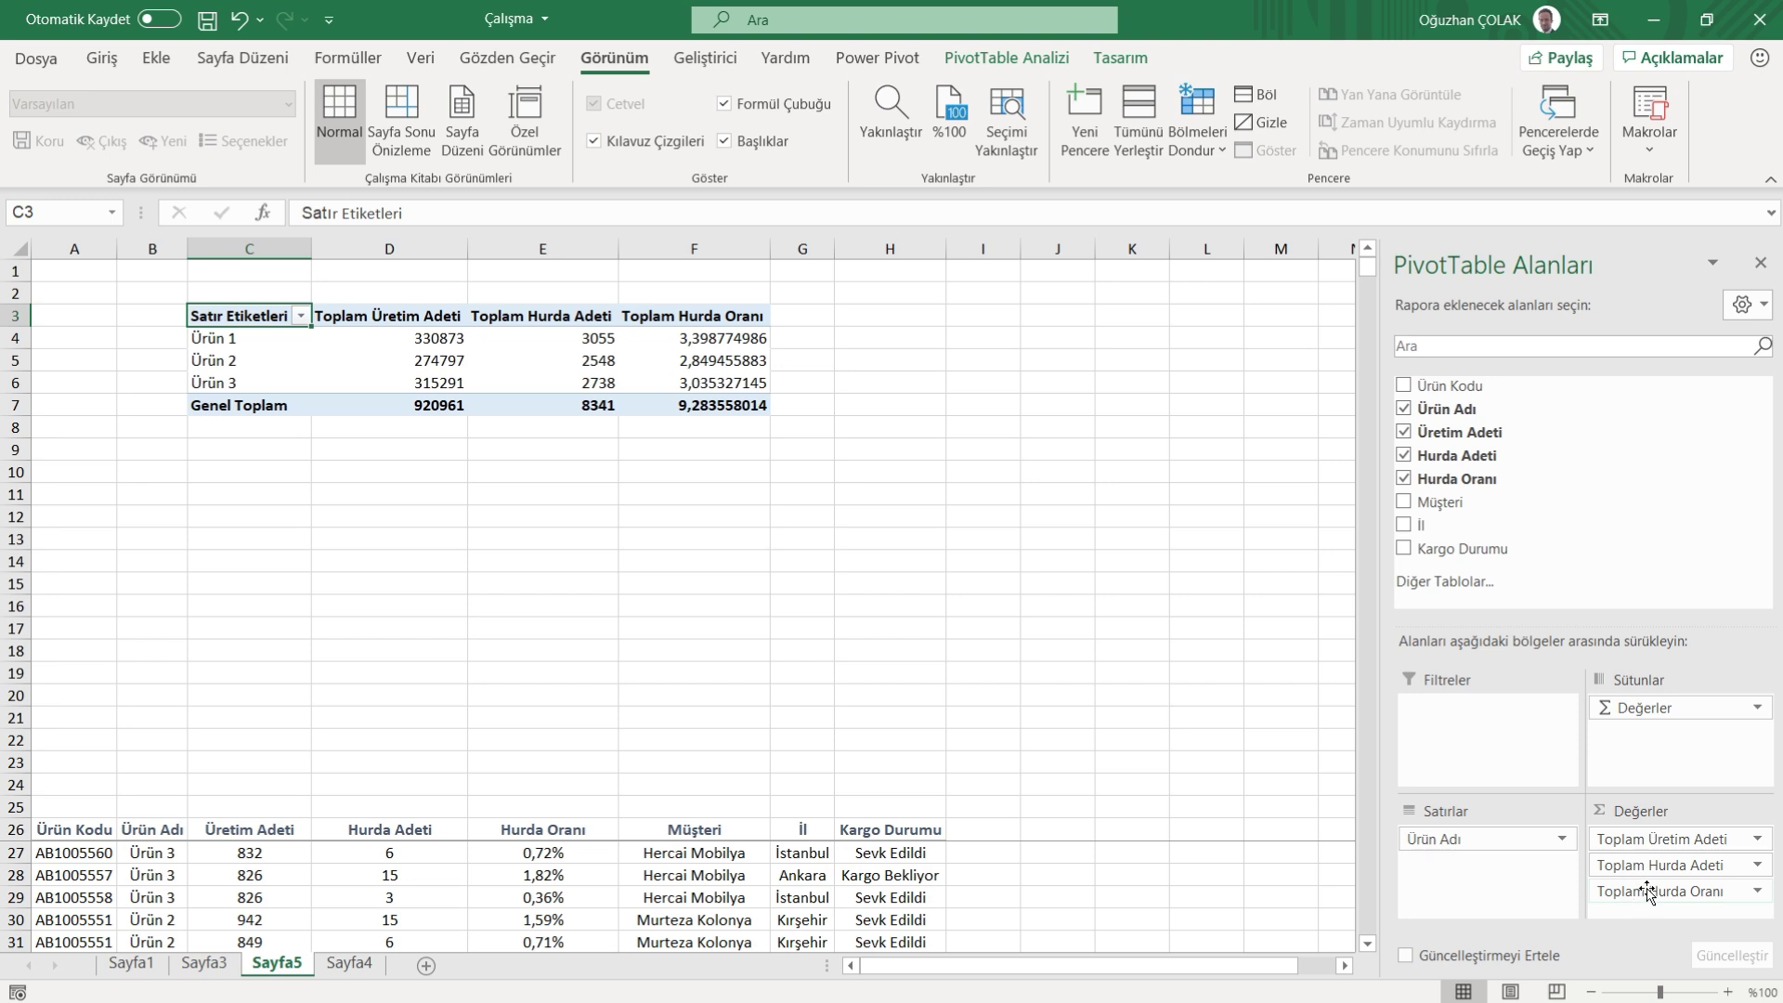
- Change the Hurda Oranı value field to summarize by Ortalama and select its values
left_click(1652, 893)
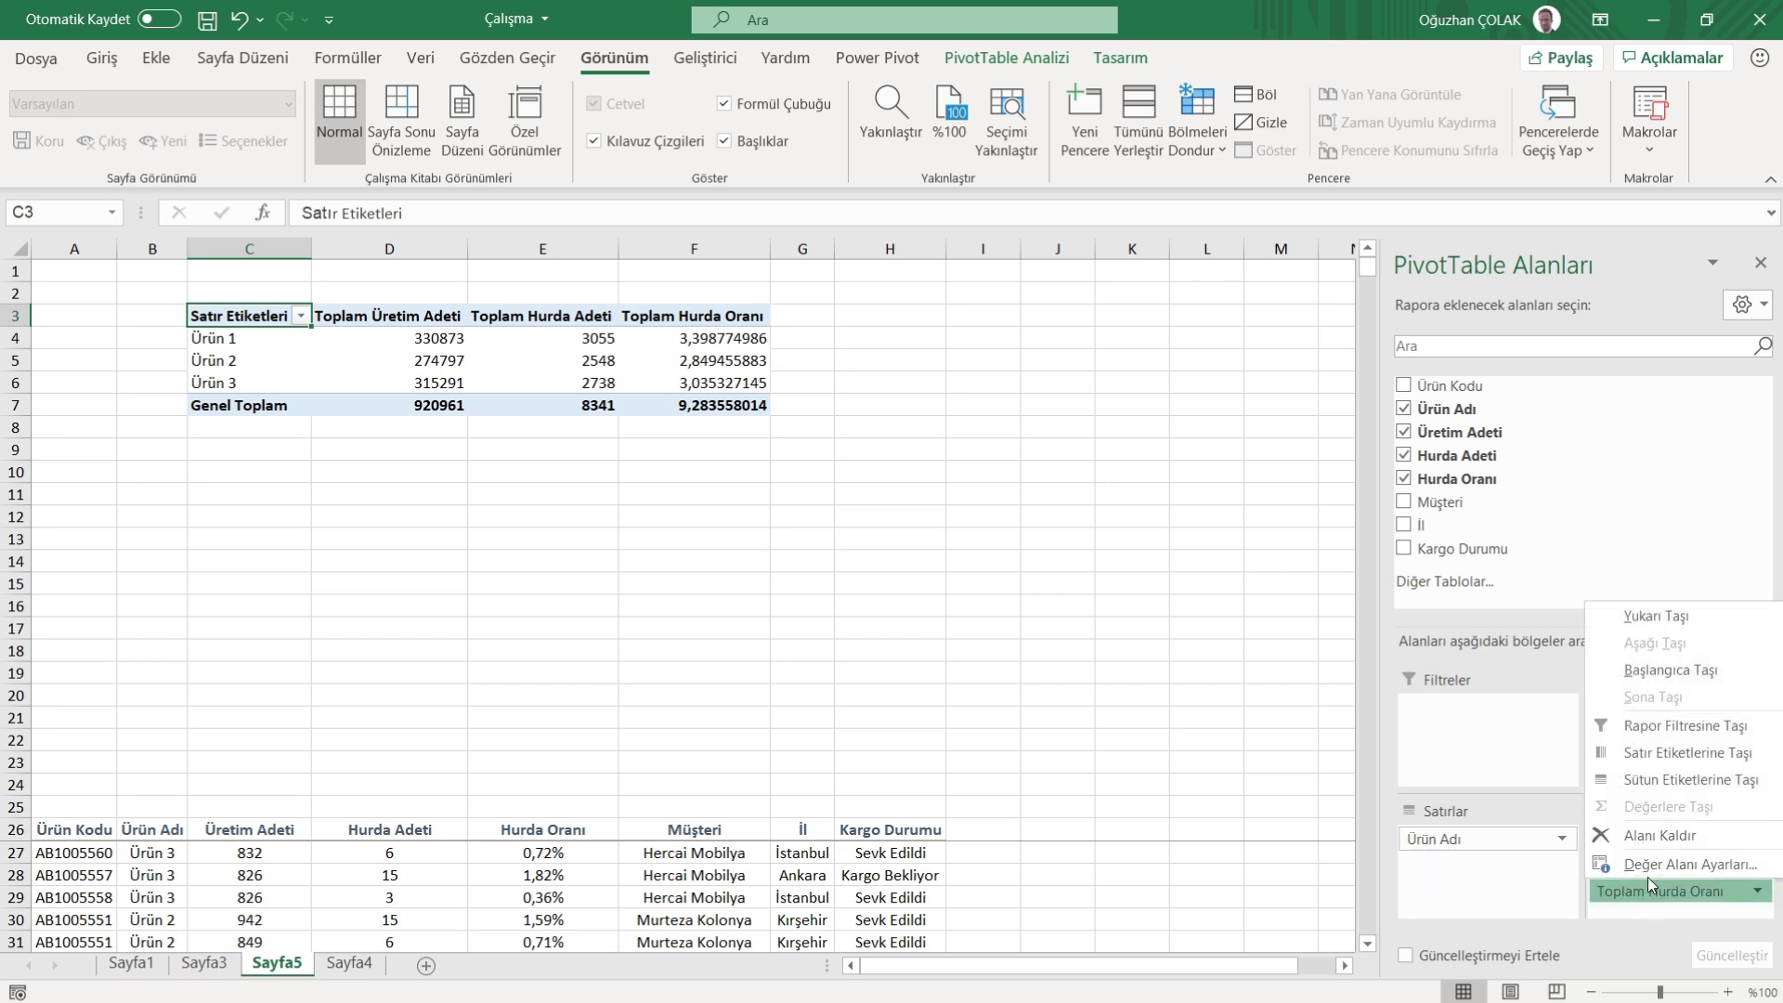
left_click(1650, 865)
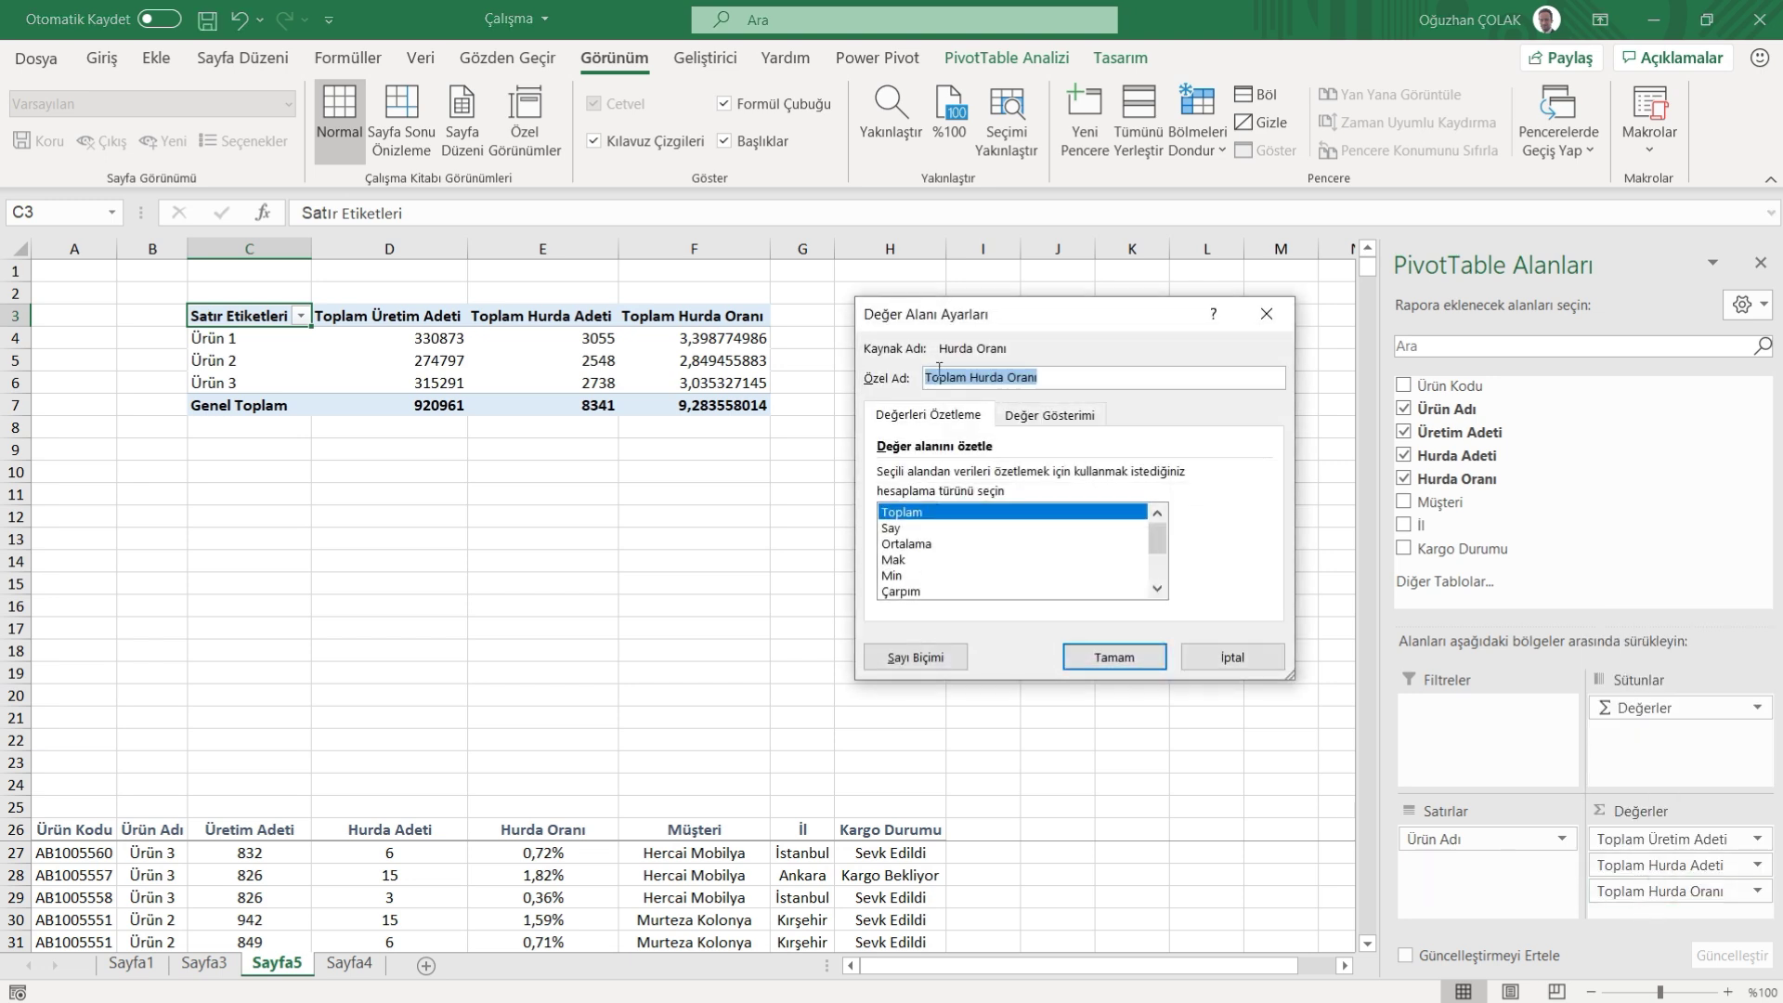
left_click_drag(945, 313, 942, 298)
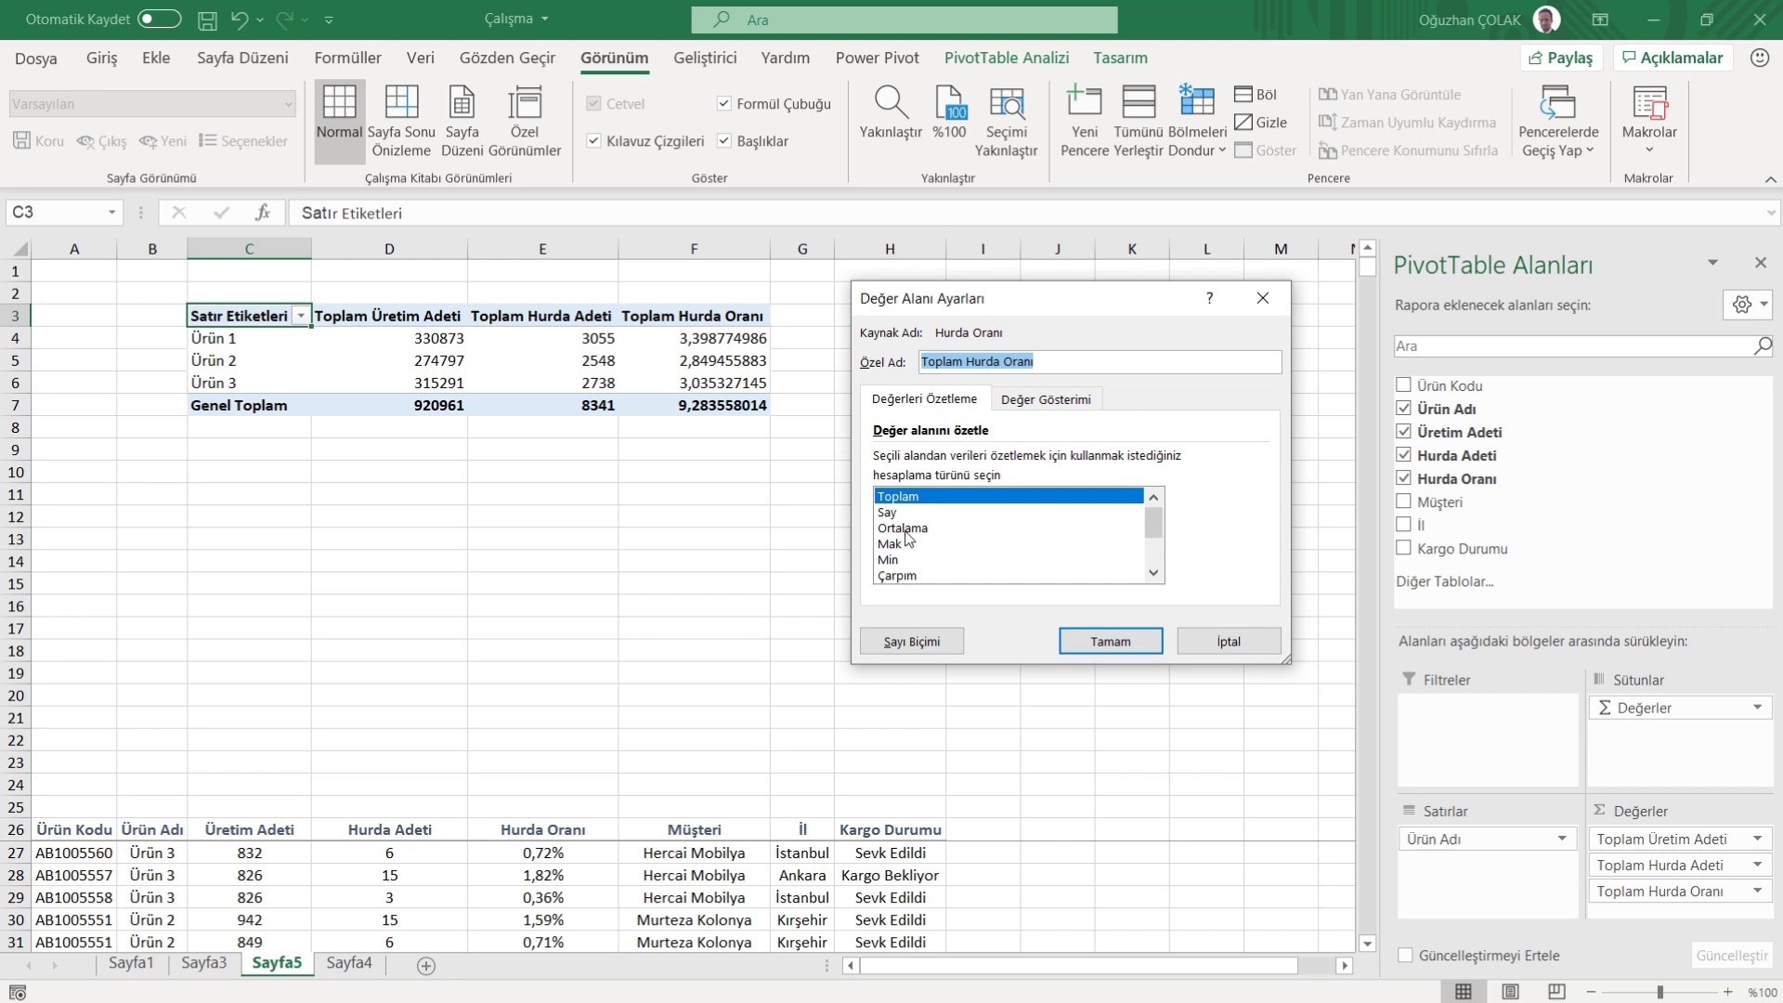
left_click(905, 528)
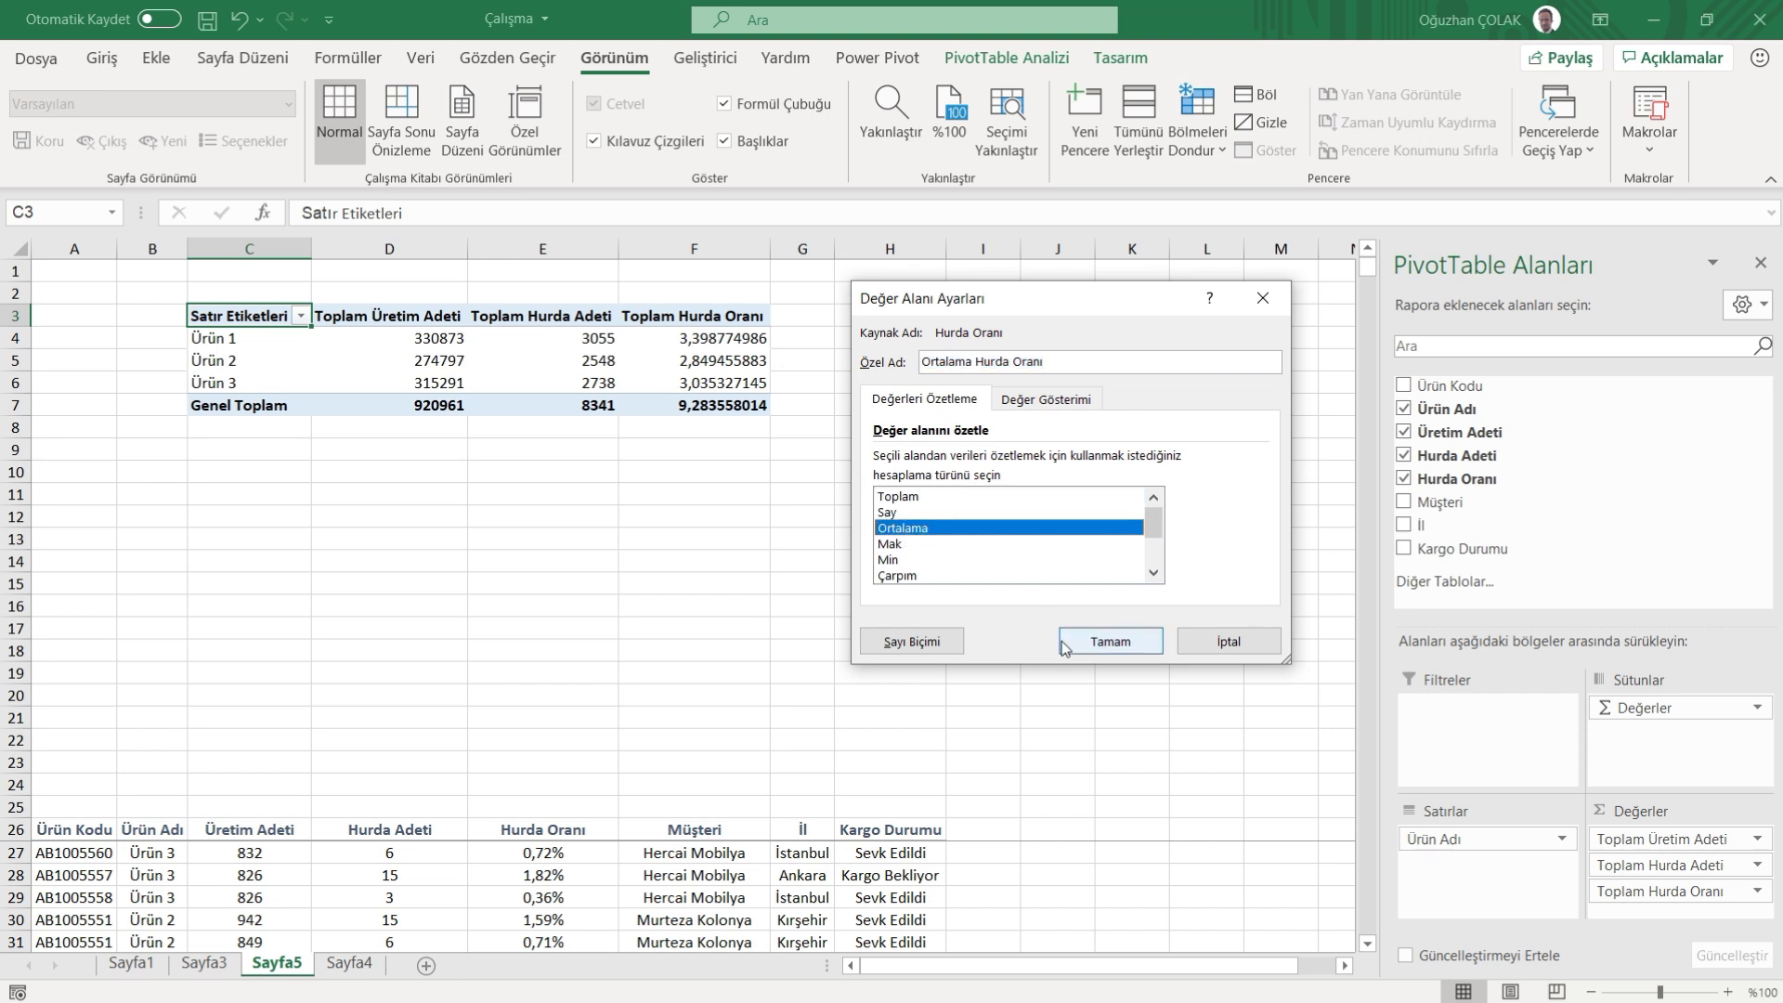
left_click(1094, 642)
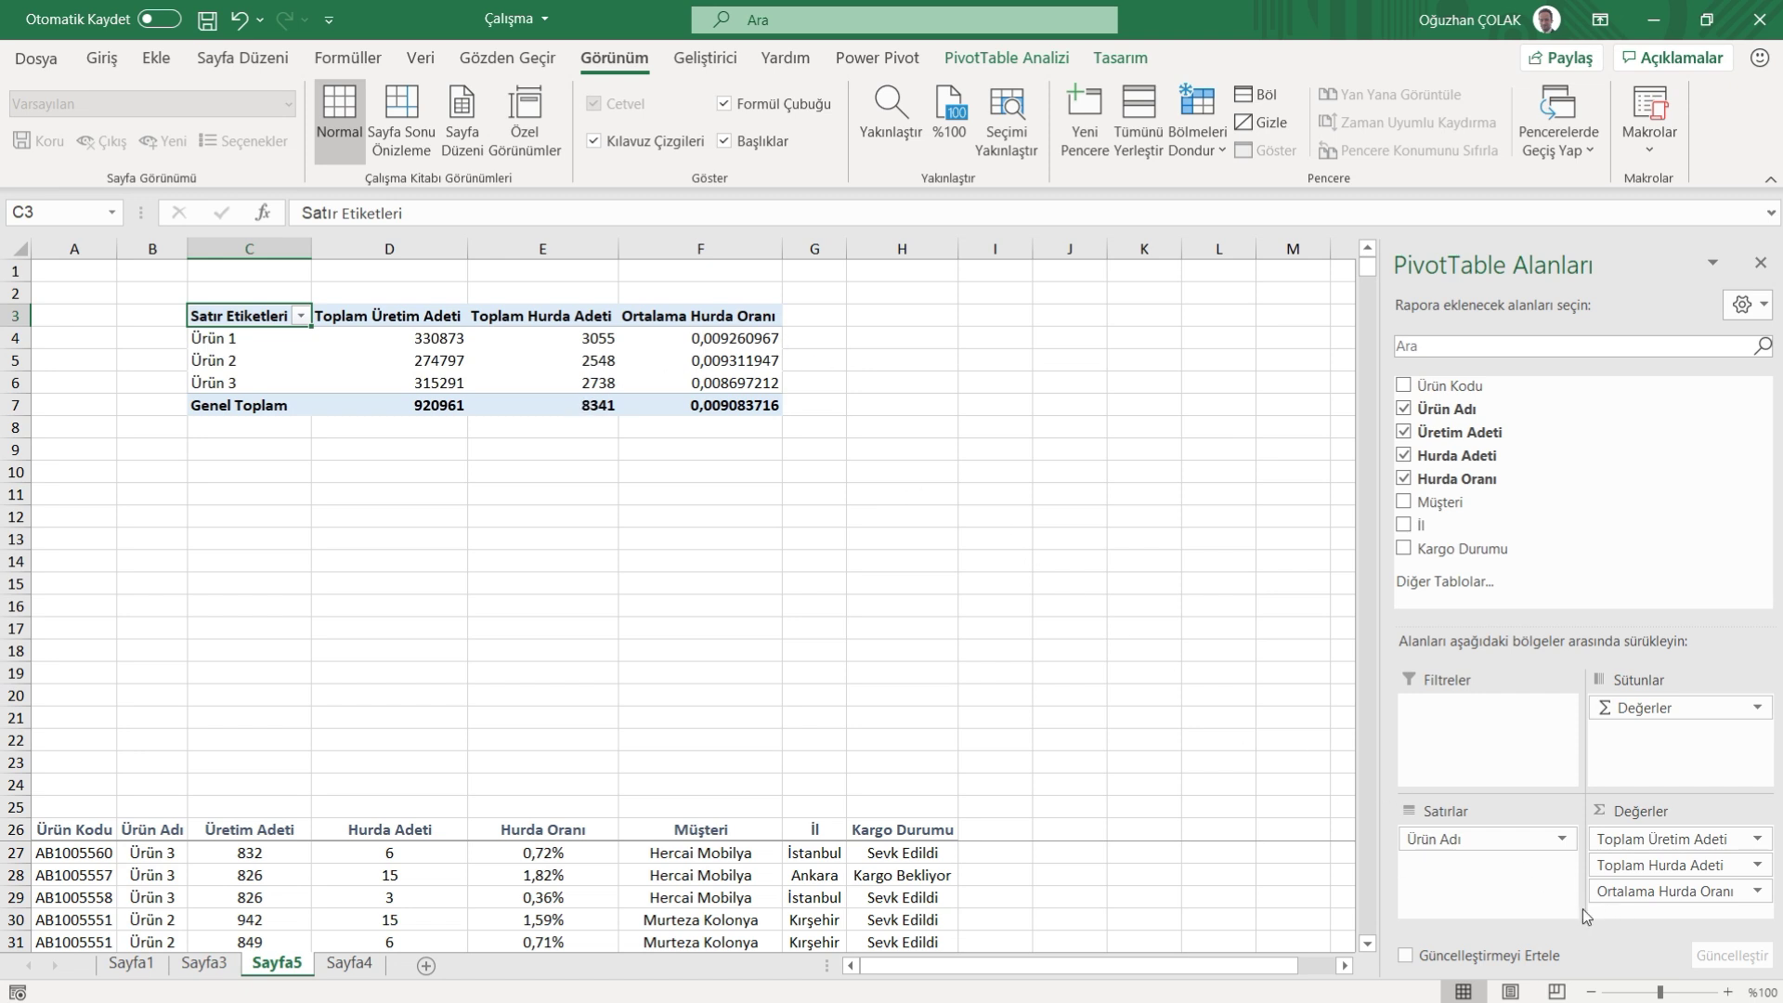
left_click_drag(724, 338, 721, 409)
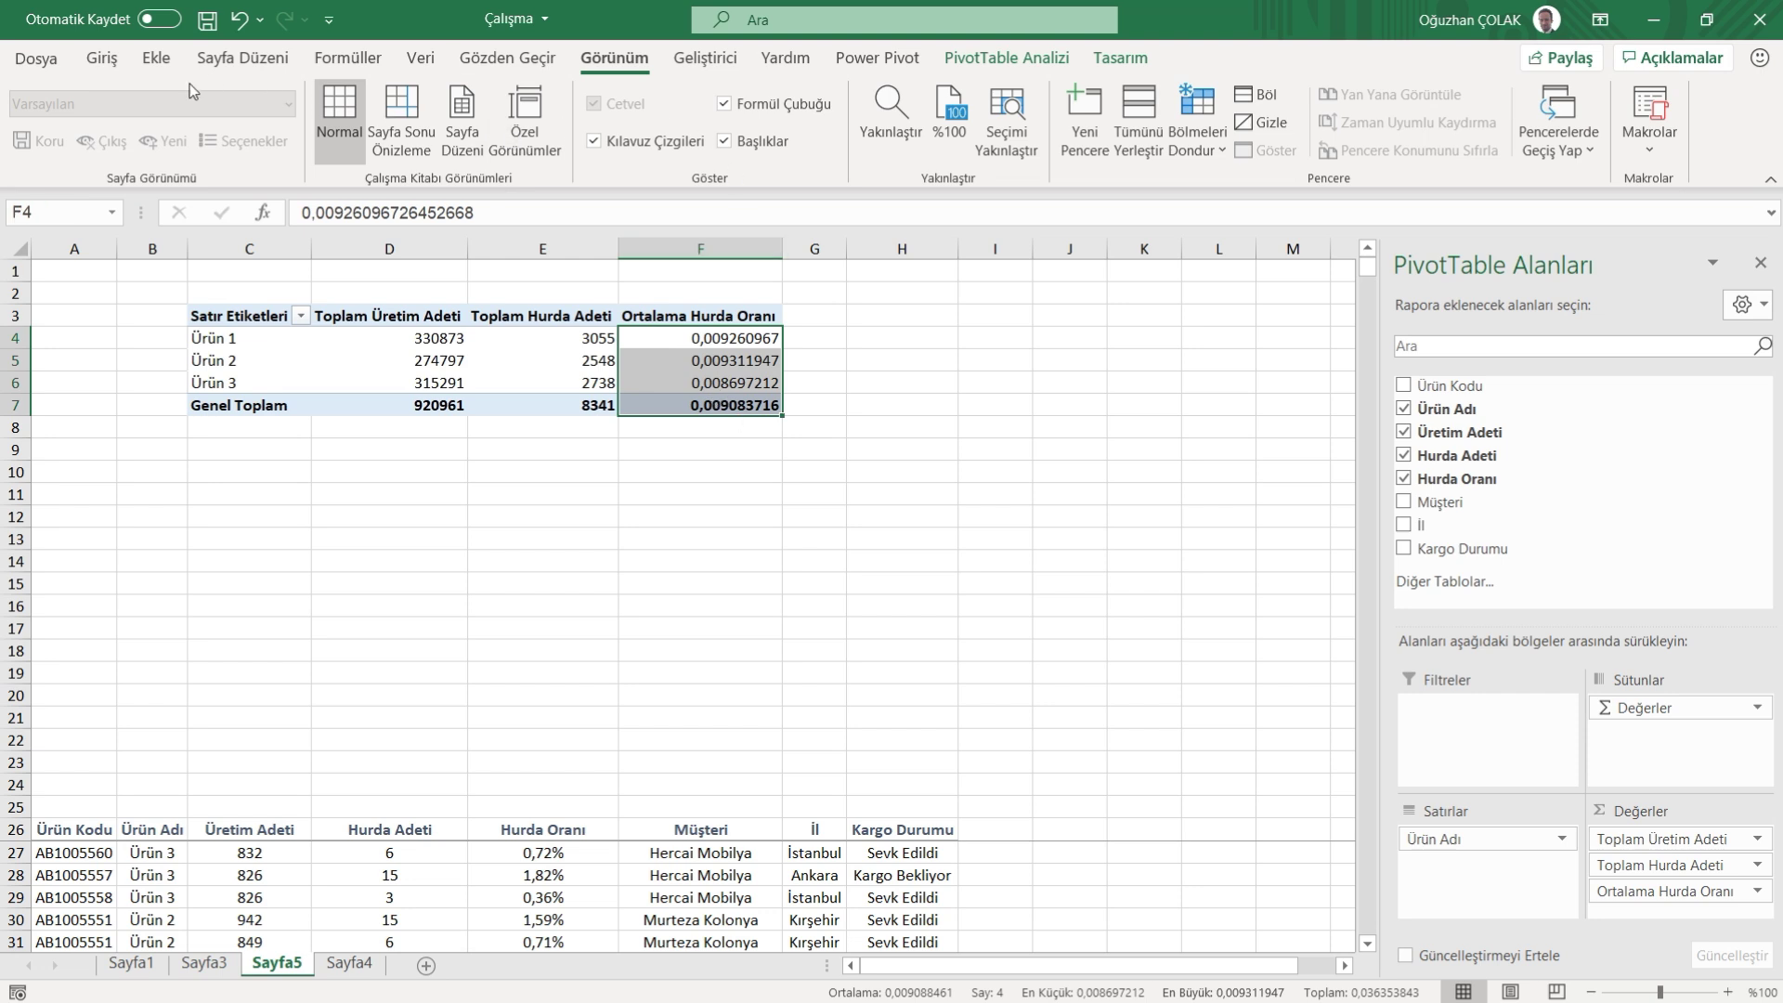
- Format the Ortalama Hurda Oranı values as percentages with two decimal places
left_click(97, 70)
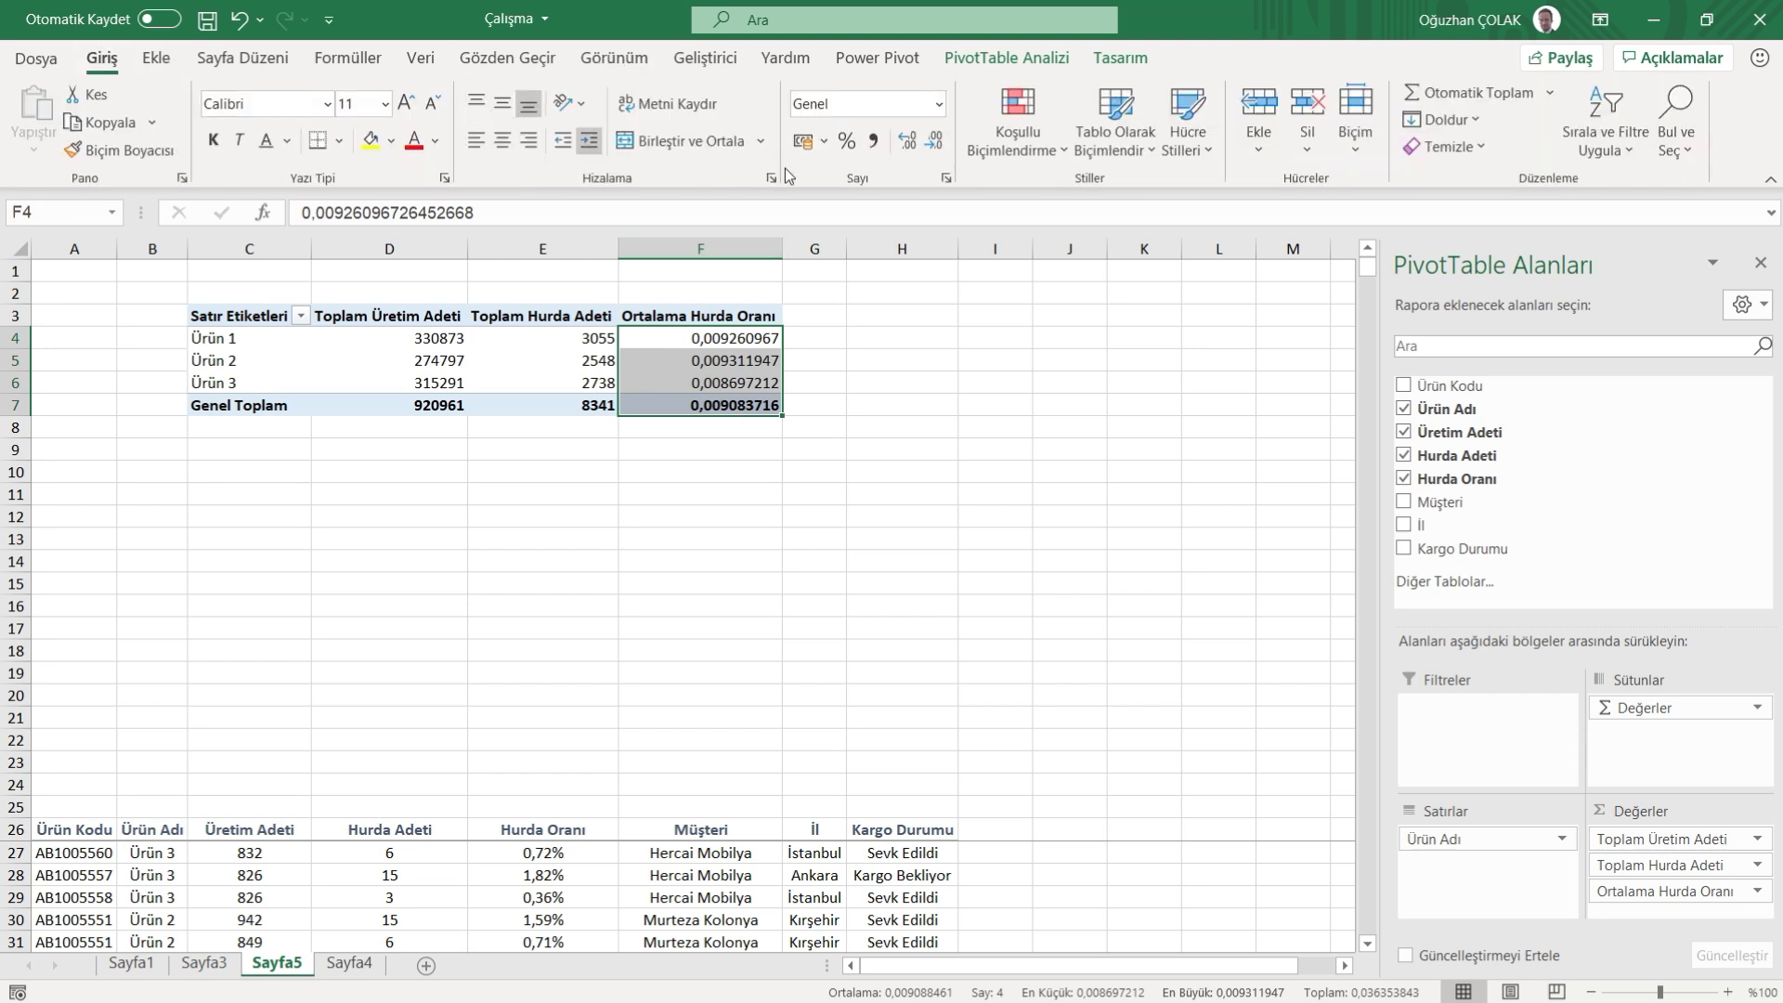
left_click(846, 142)
left_click(908, 144)
left_click(909, 144)
left_click(746, 517)
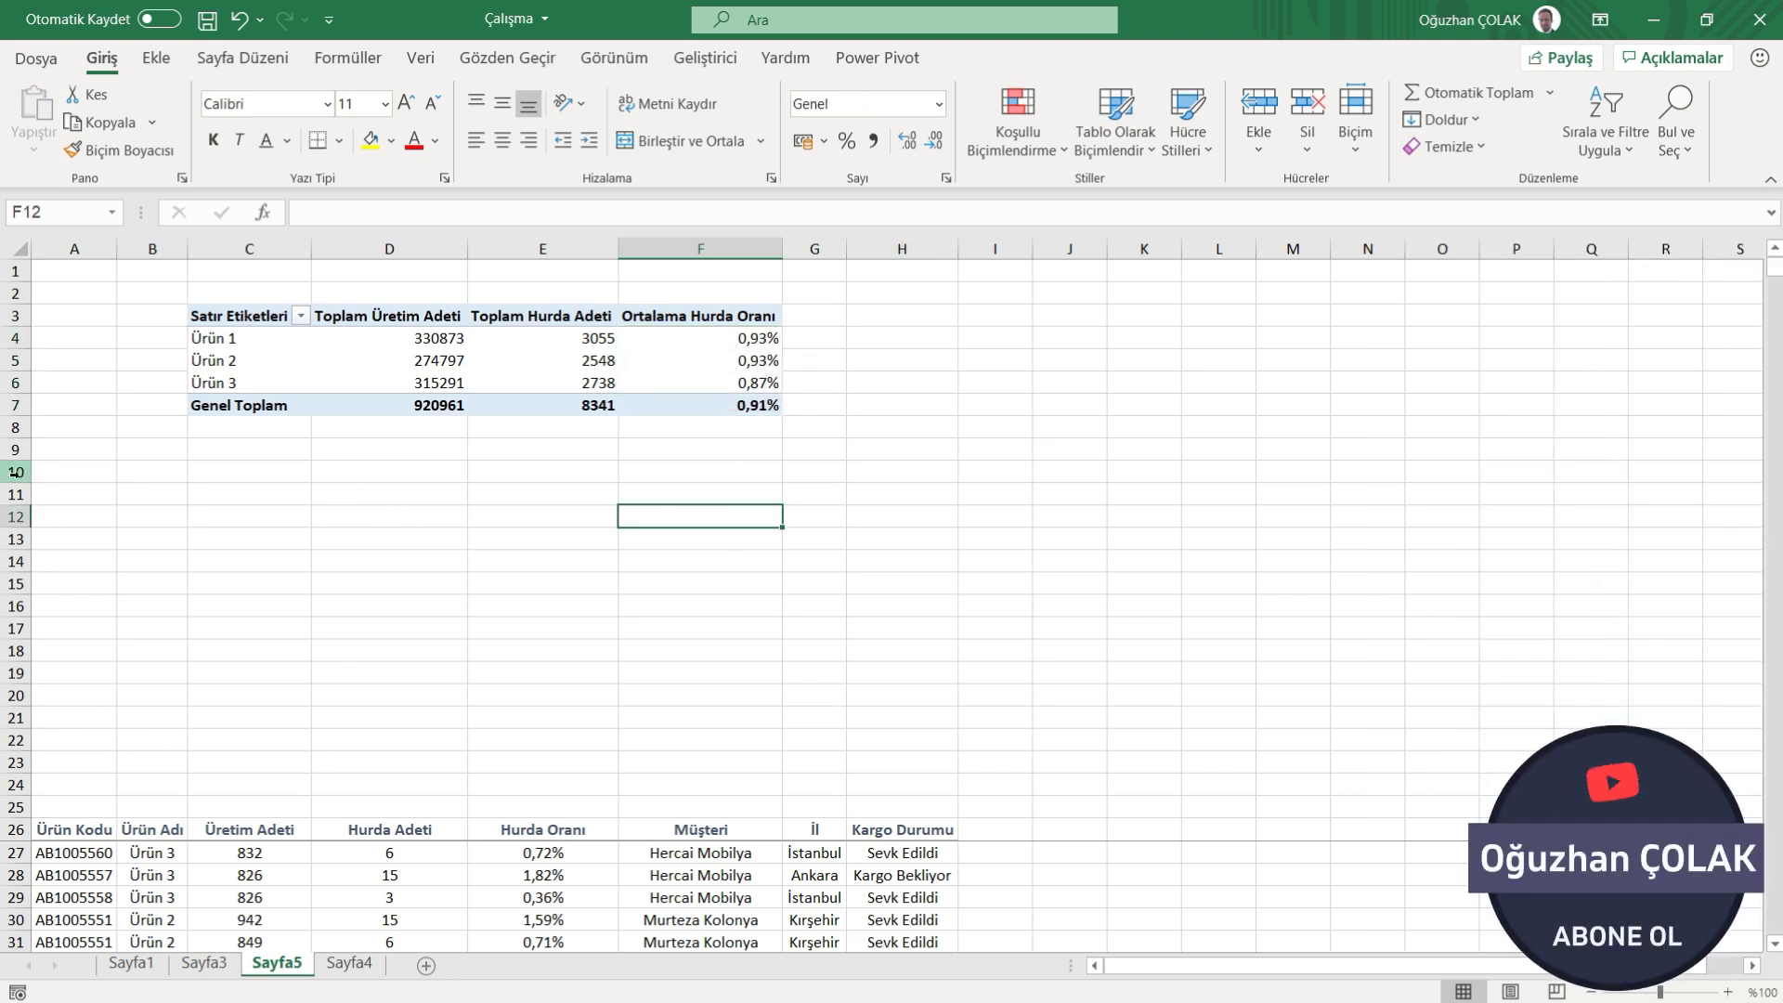
- Delete the empty rows 10 to 15
left_click_drag(17, 472, 31, 606)
right_click(32, 604)
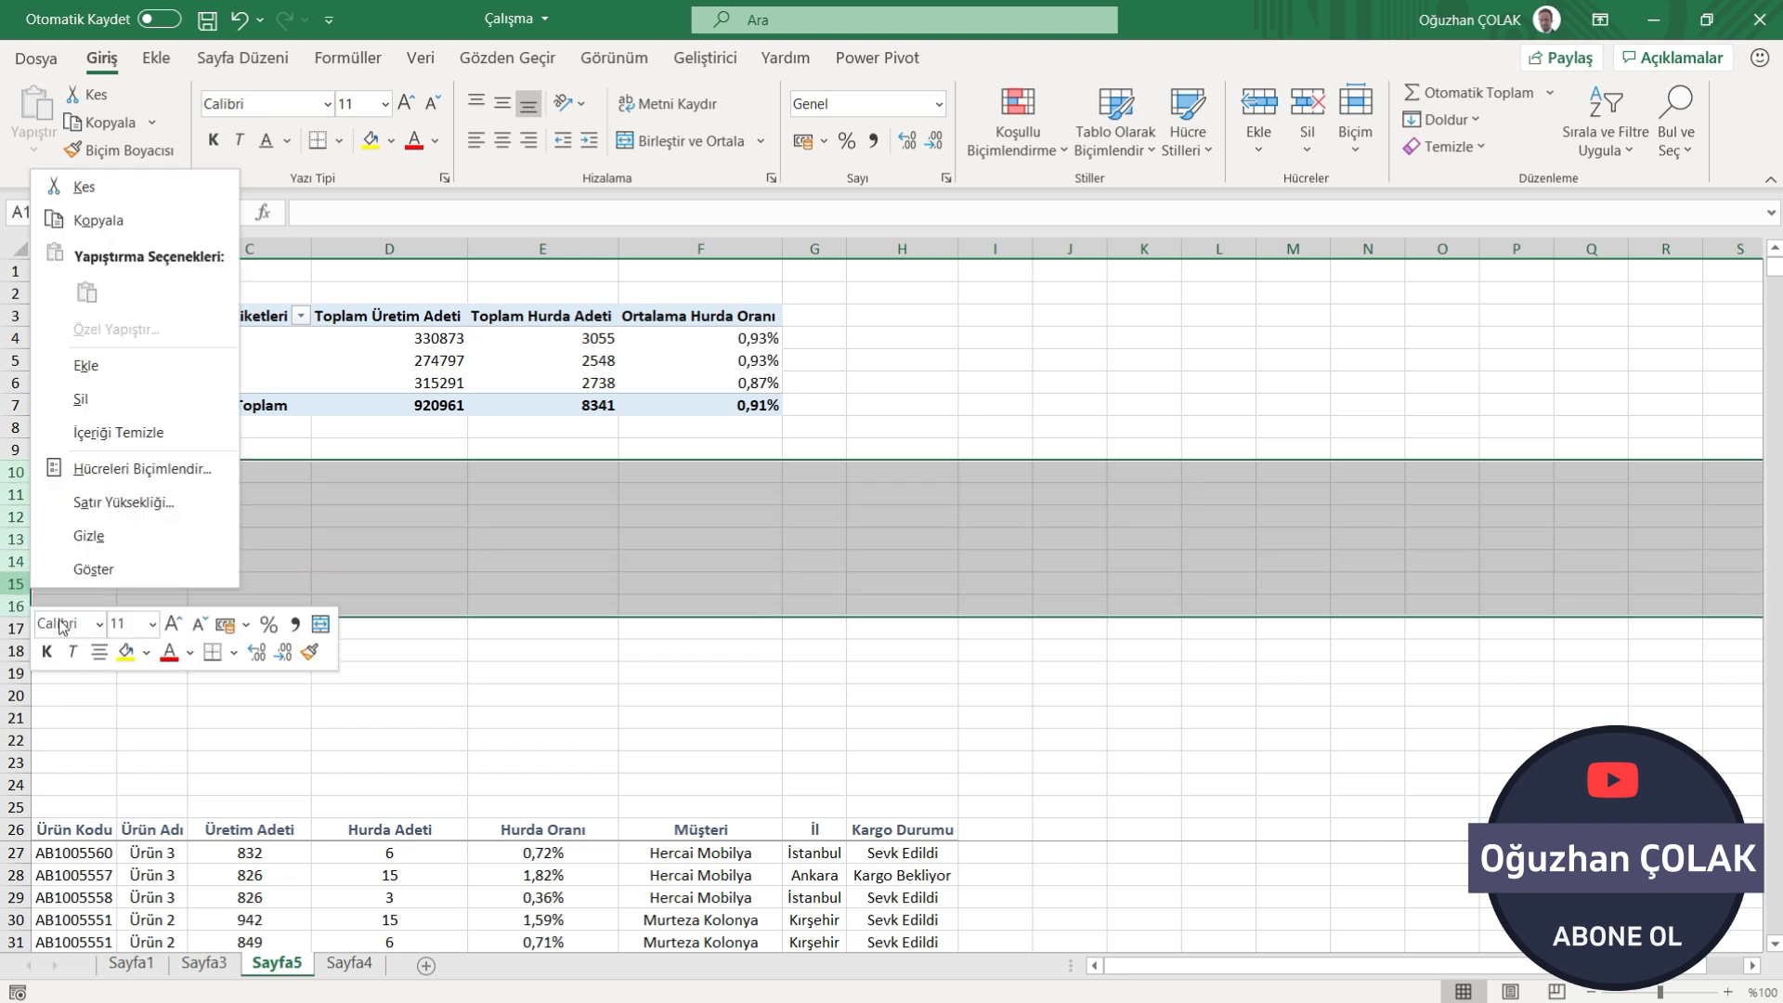
left_click(93, 433)
left_click(497, 539)
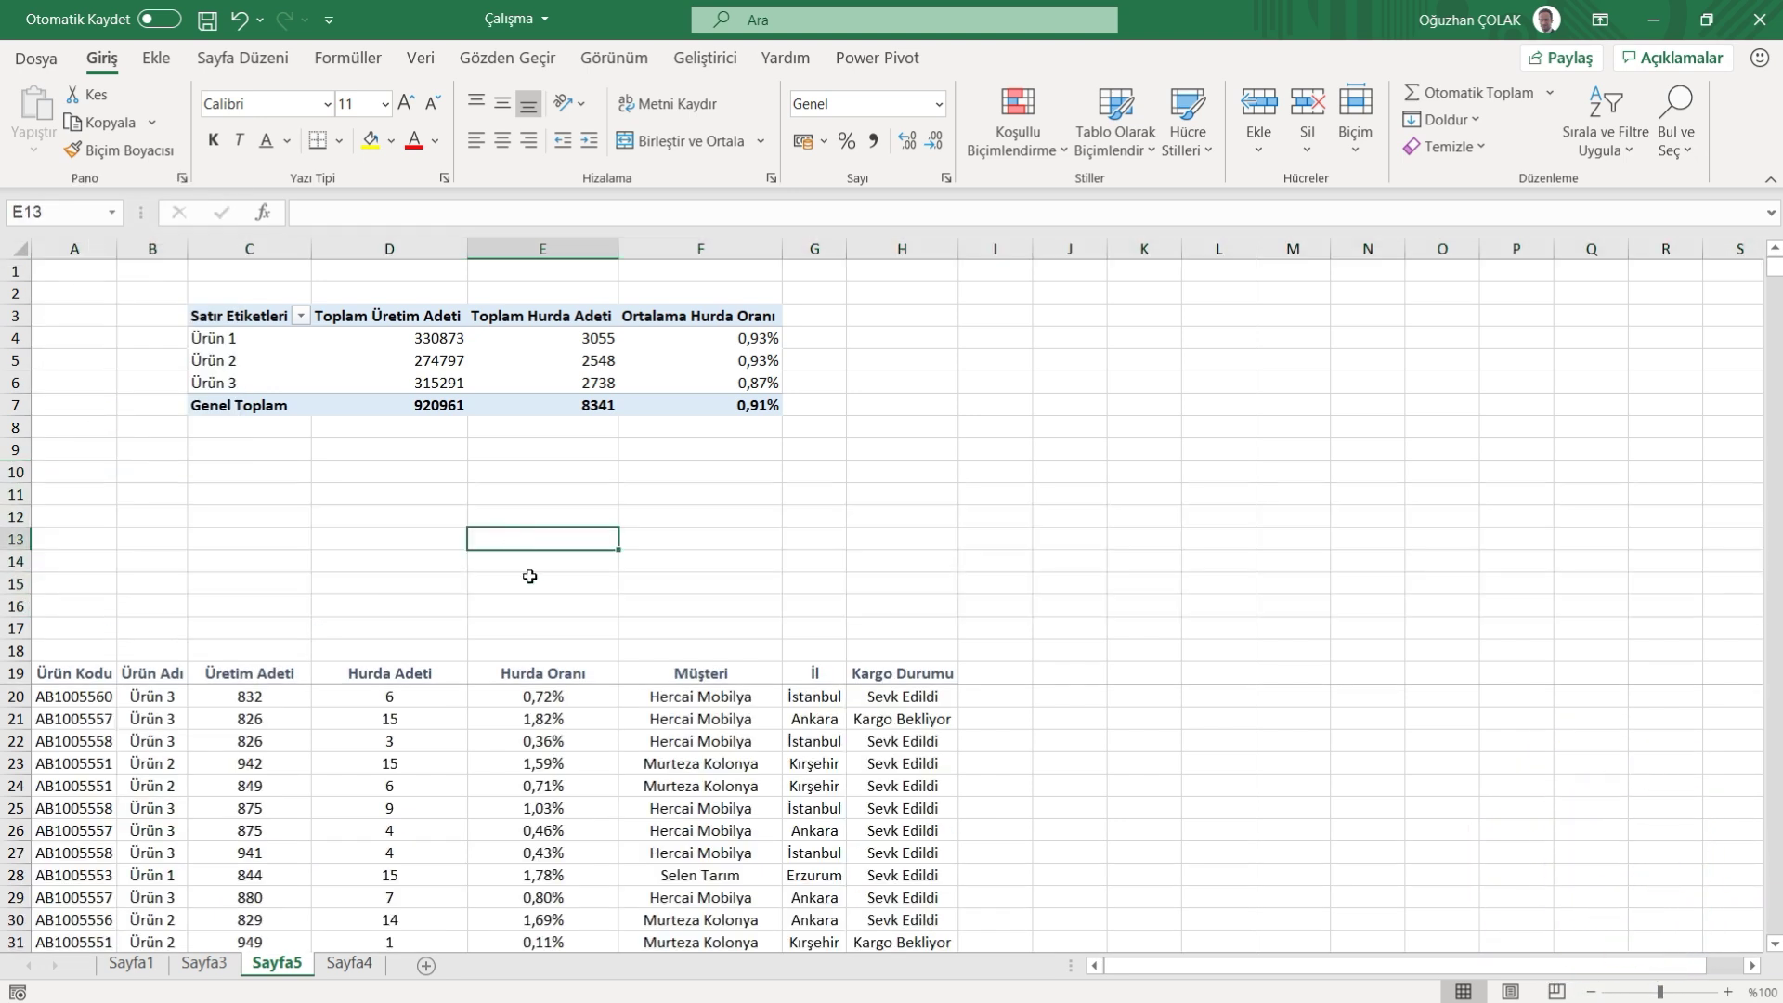
- Hide the sheet gridlines
left_click(365, 364)
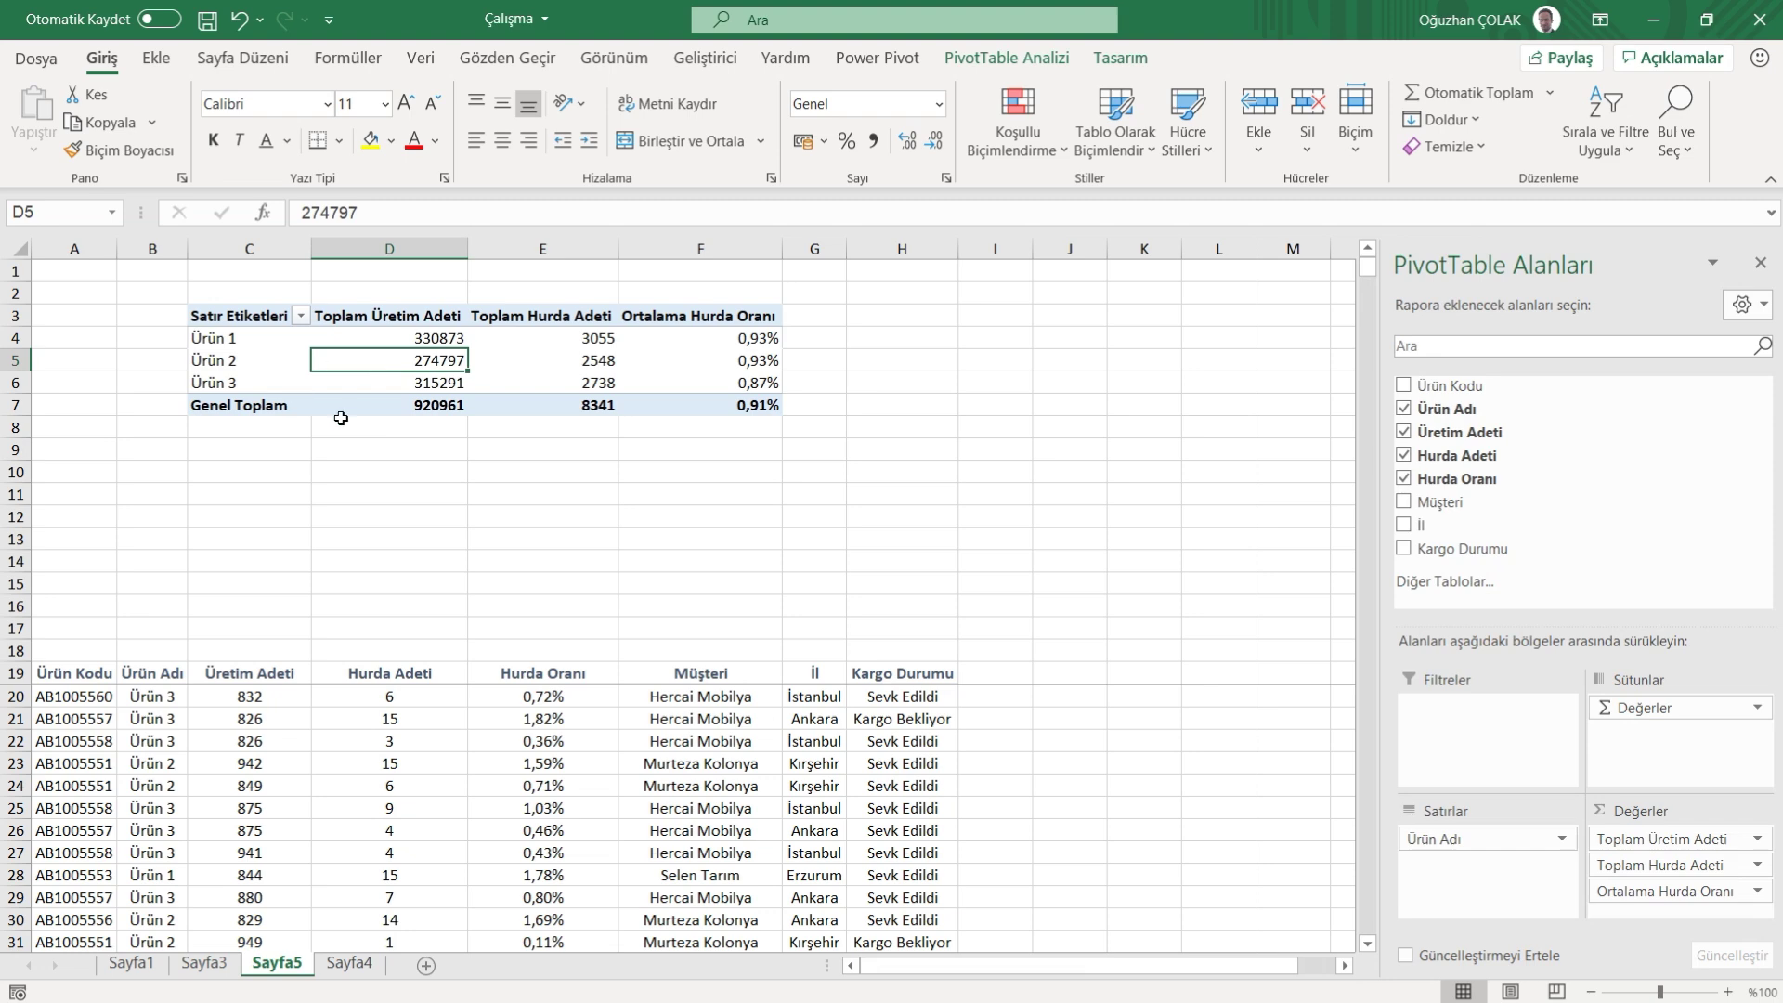
left_click(614, 58)
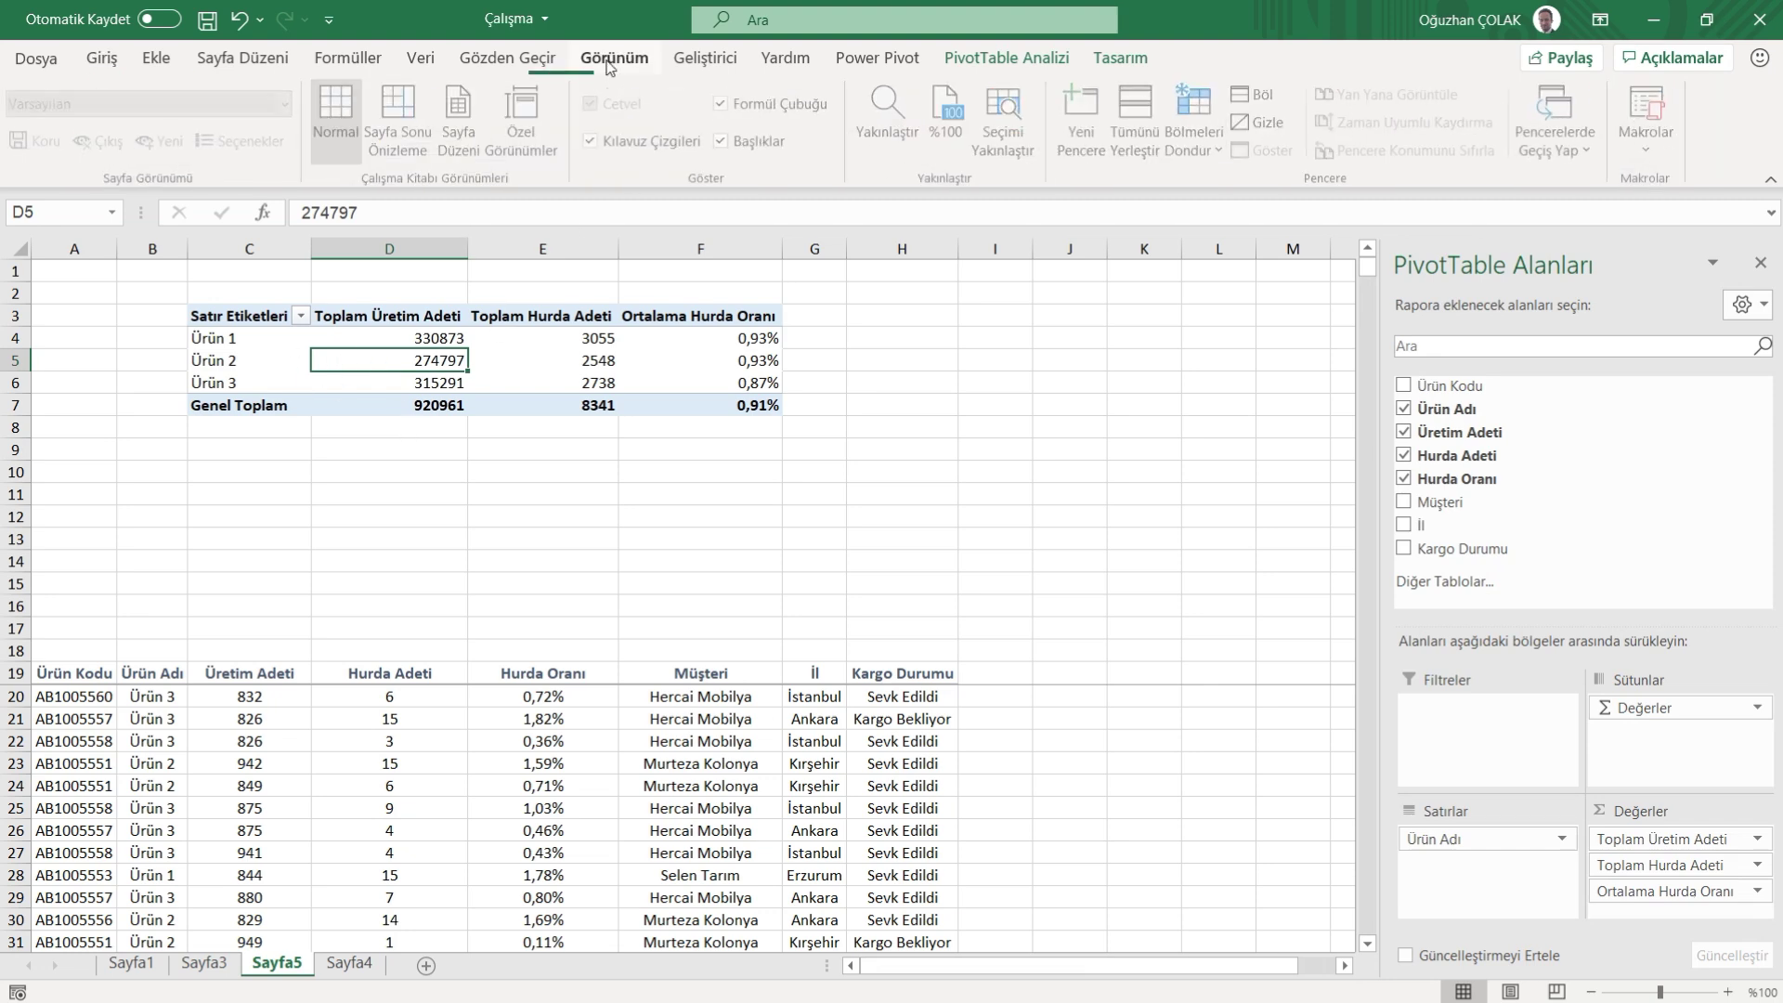
left_click(601, 144)
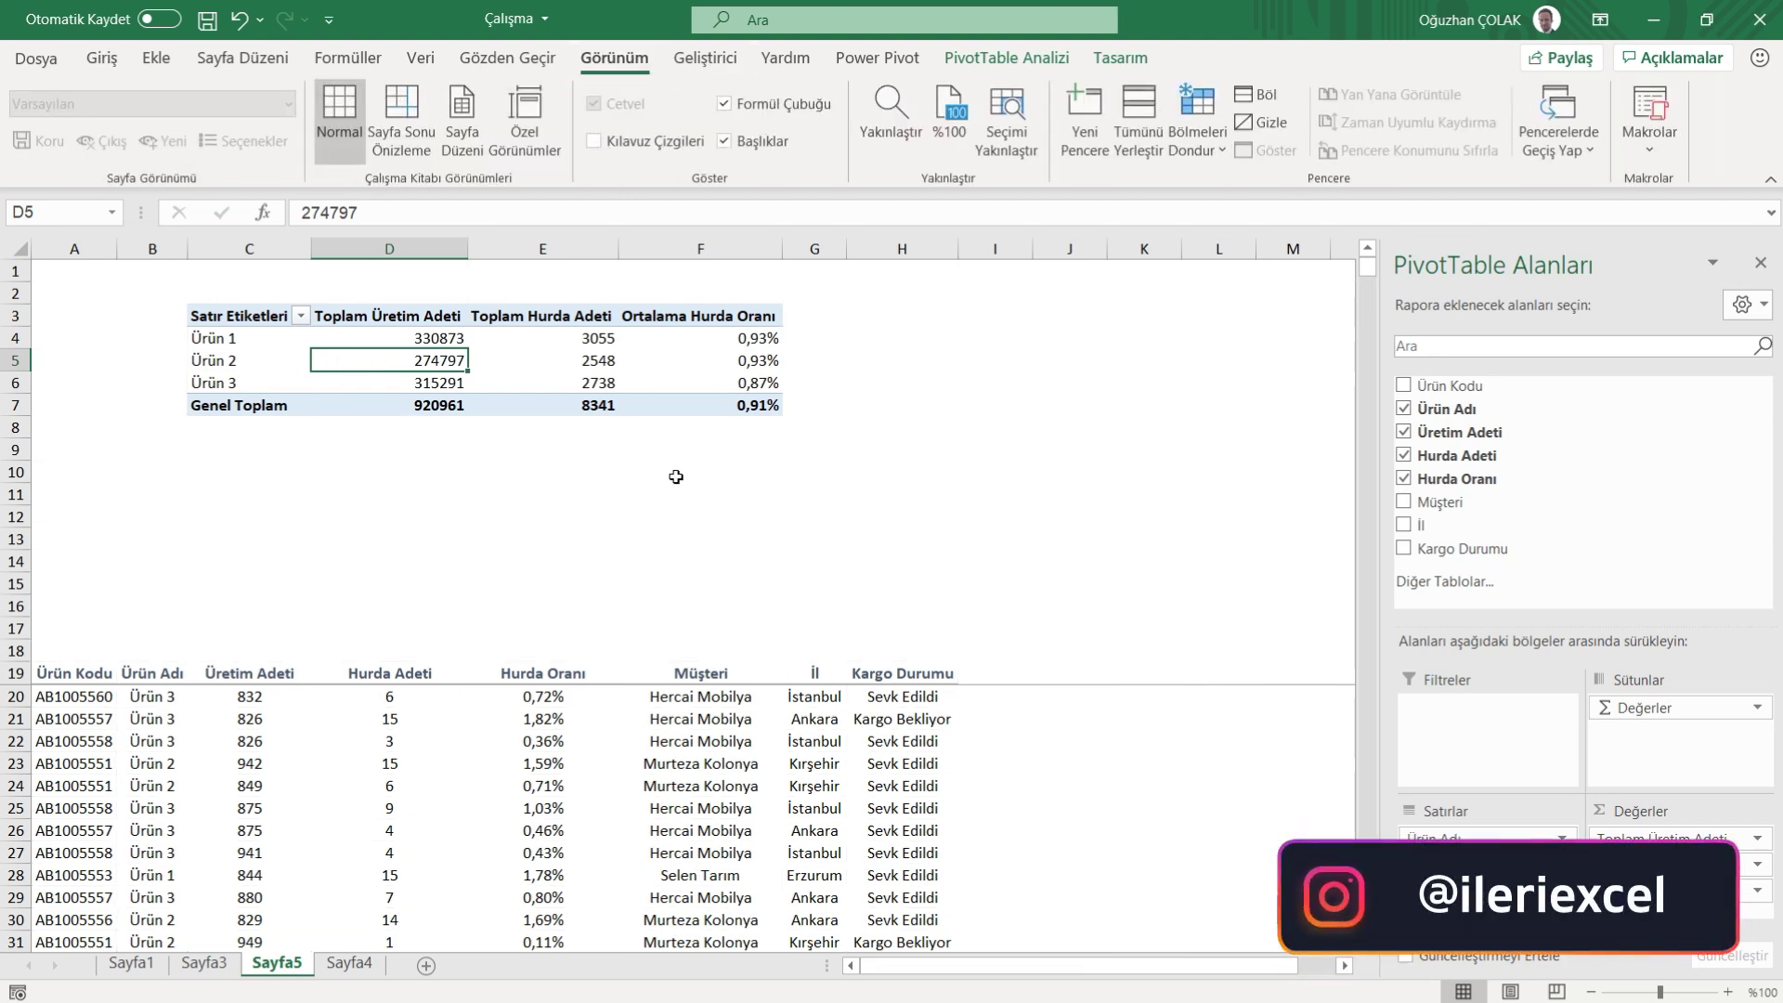
left_click(669, 511)
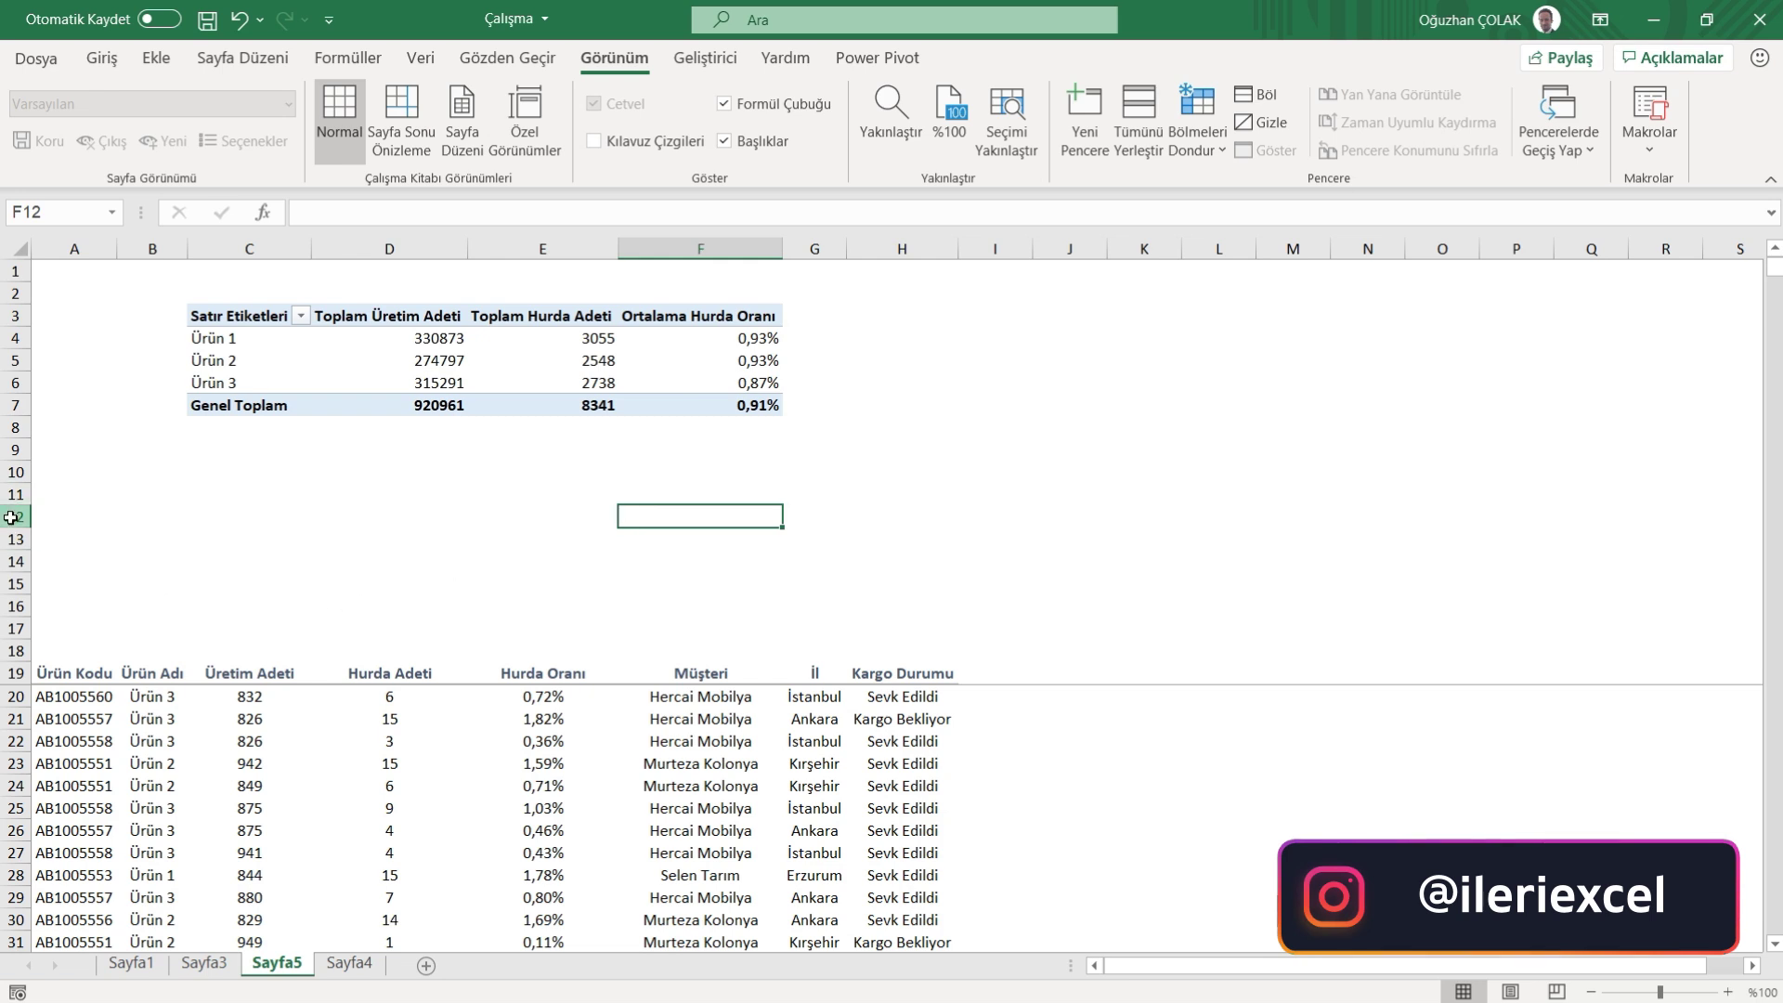
- Delete the empty rows 12 to 17 so the data table starts at row 13
left_click_drag(16, 517, 15, 627)
right_click(16, 607)
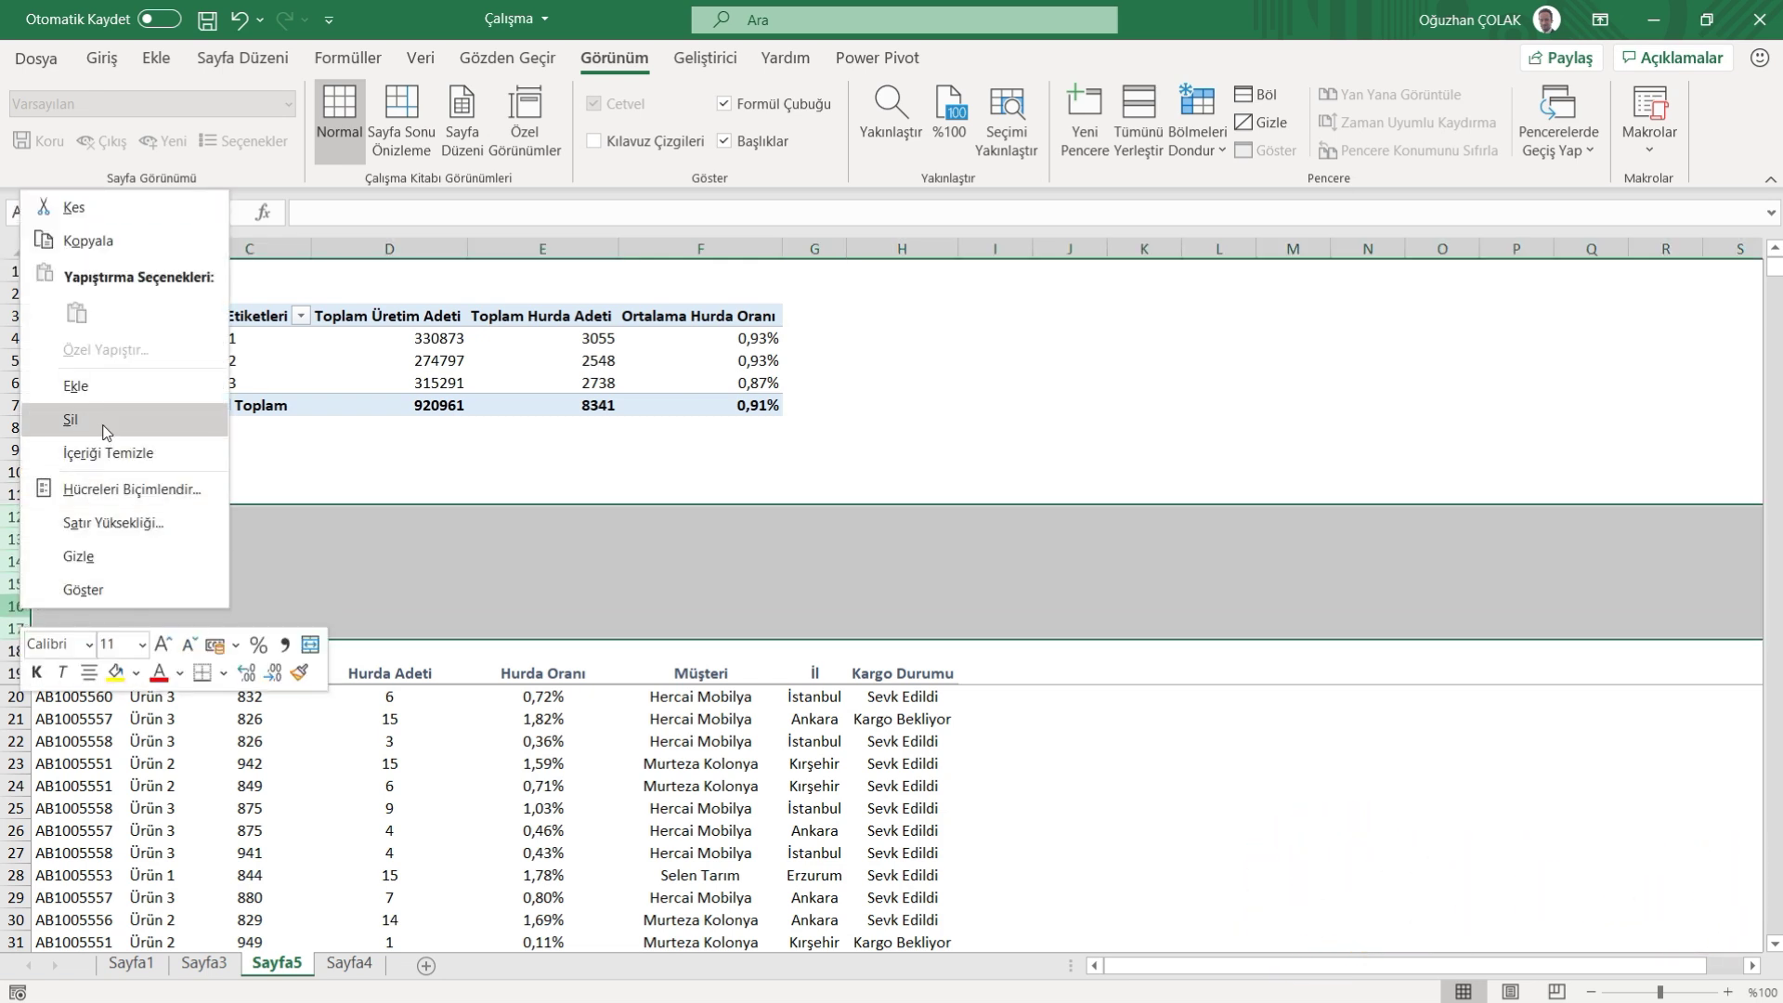
left_click(56, 410)
left_click(362, 452)
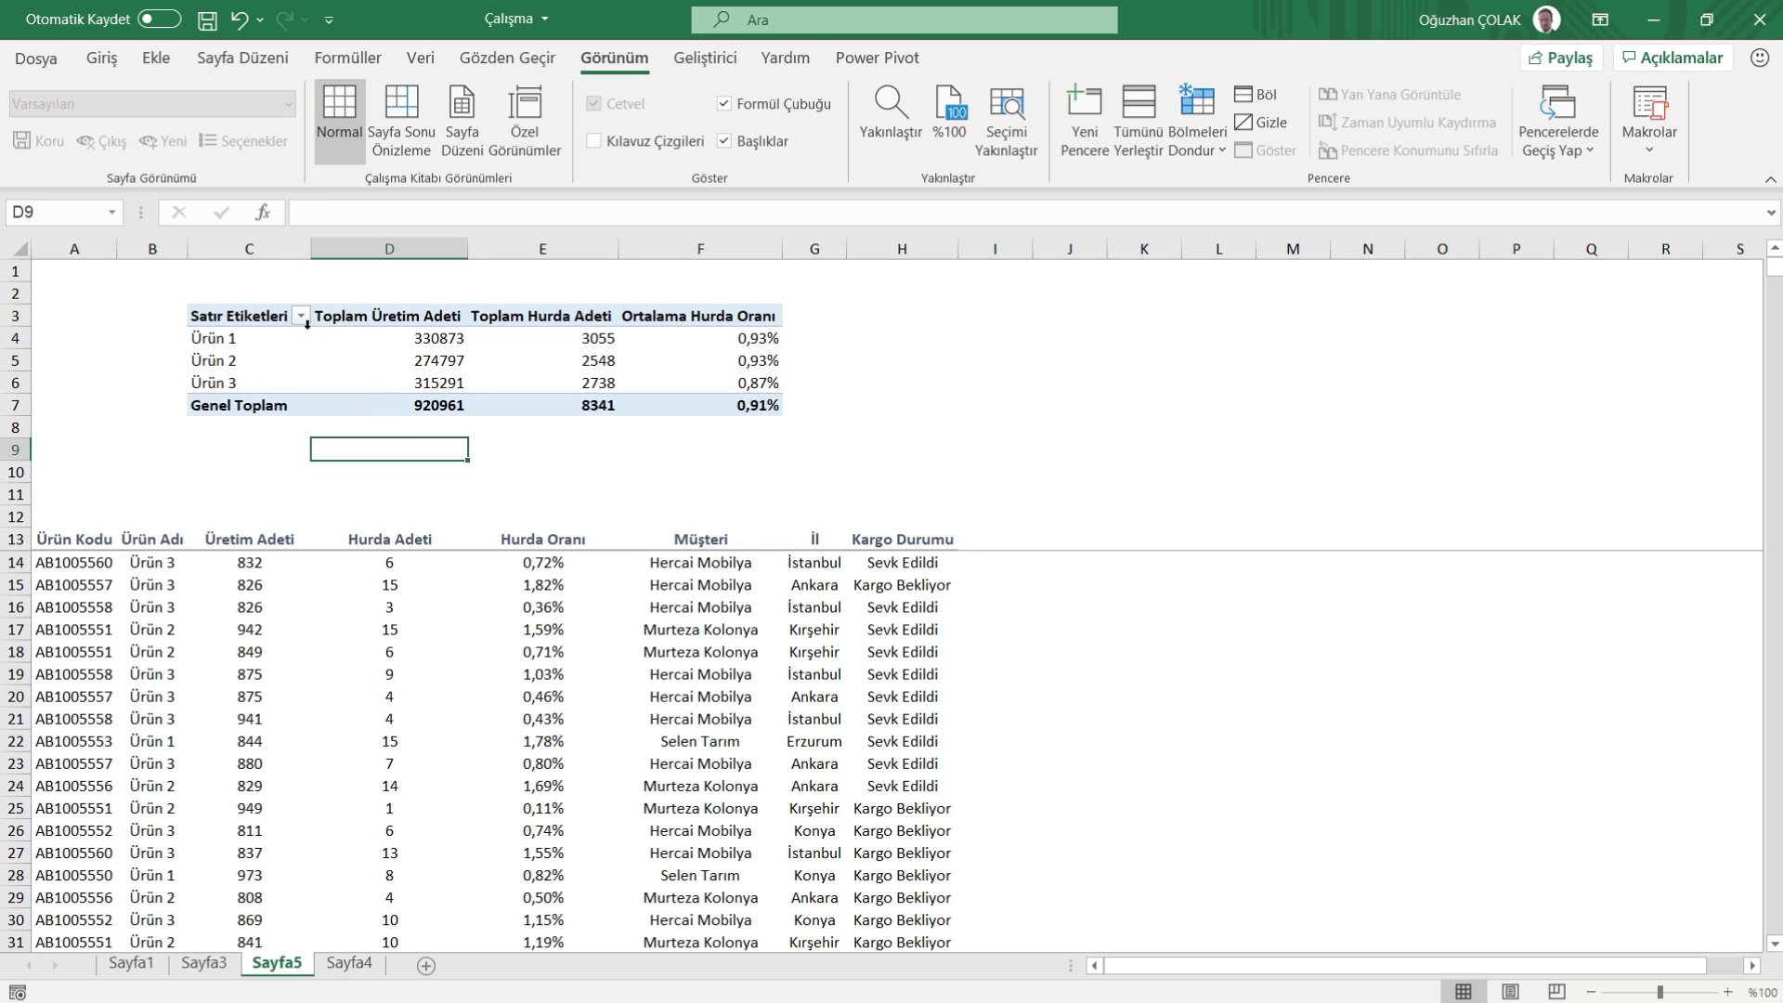
left_click(455, 360)
left_click(1130, 59)
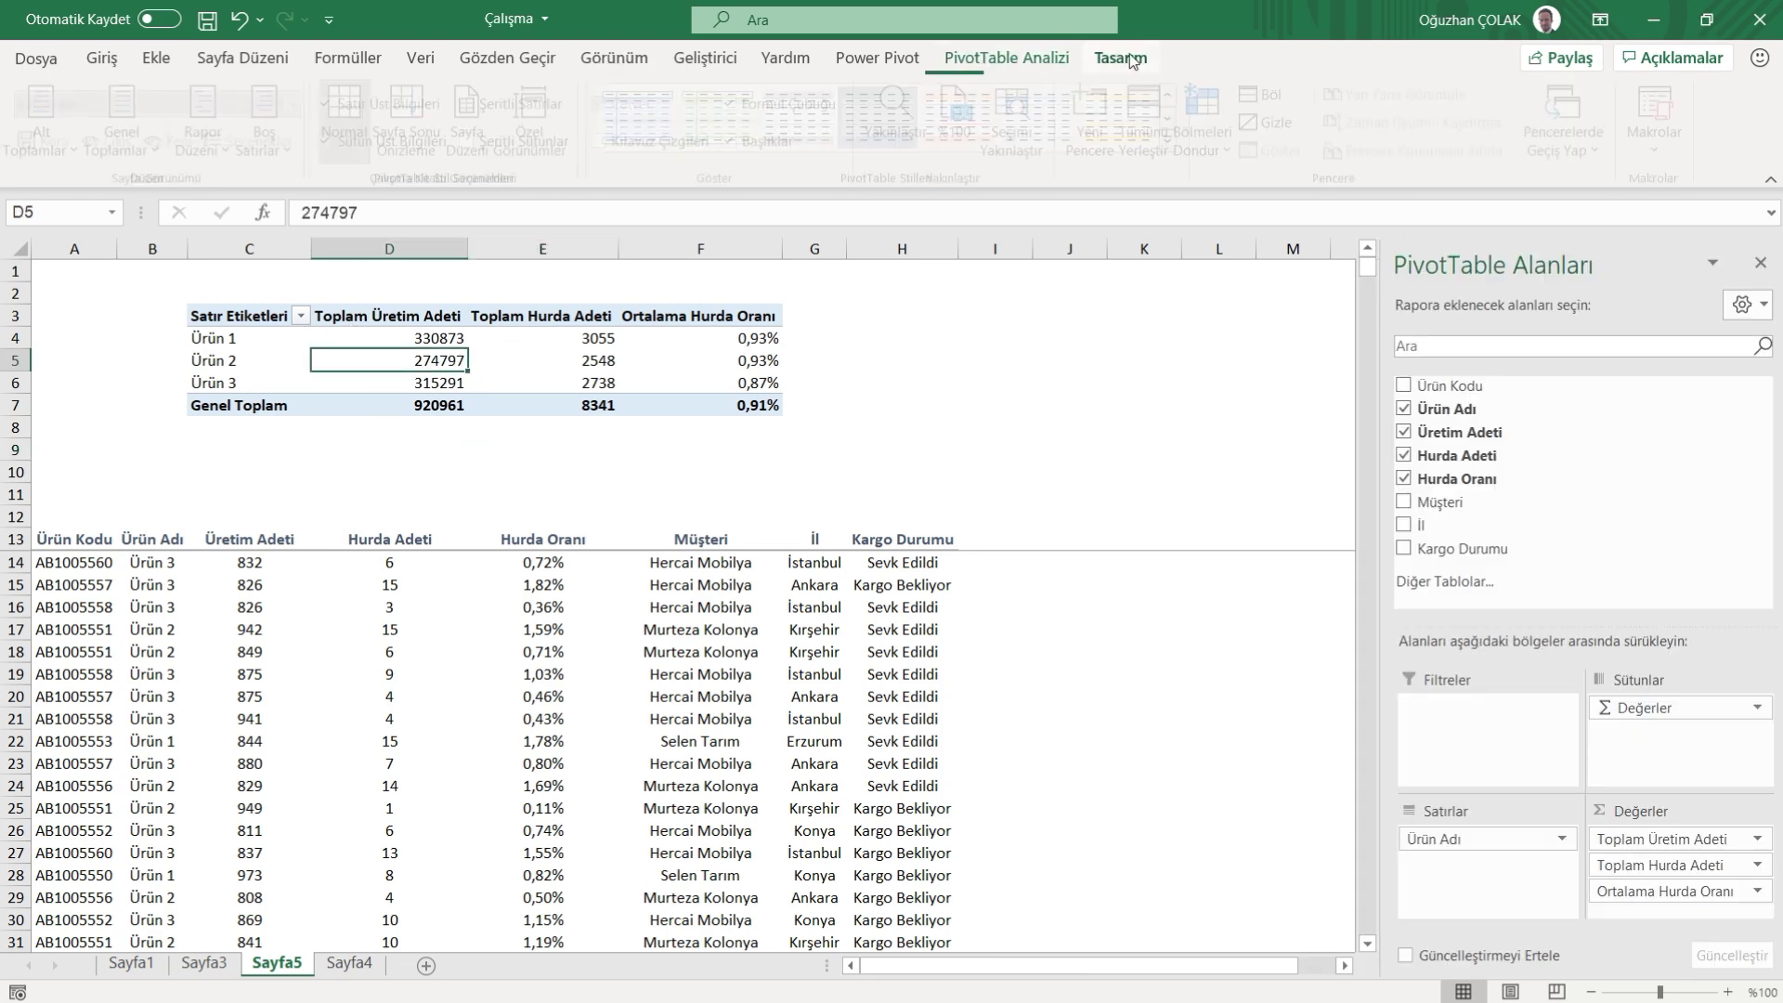
- Apply a grey Medium style from the PivotTable Styles gallery to the pivot
left_click(1178, 141)
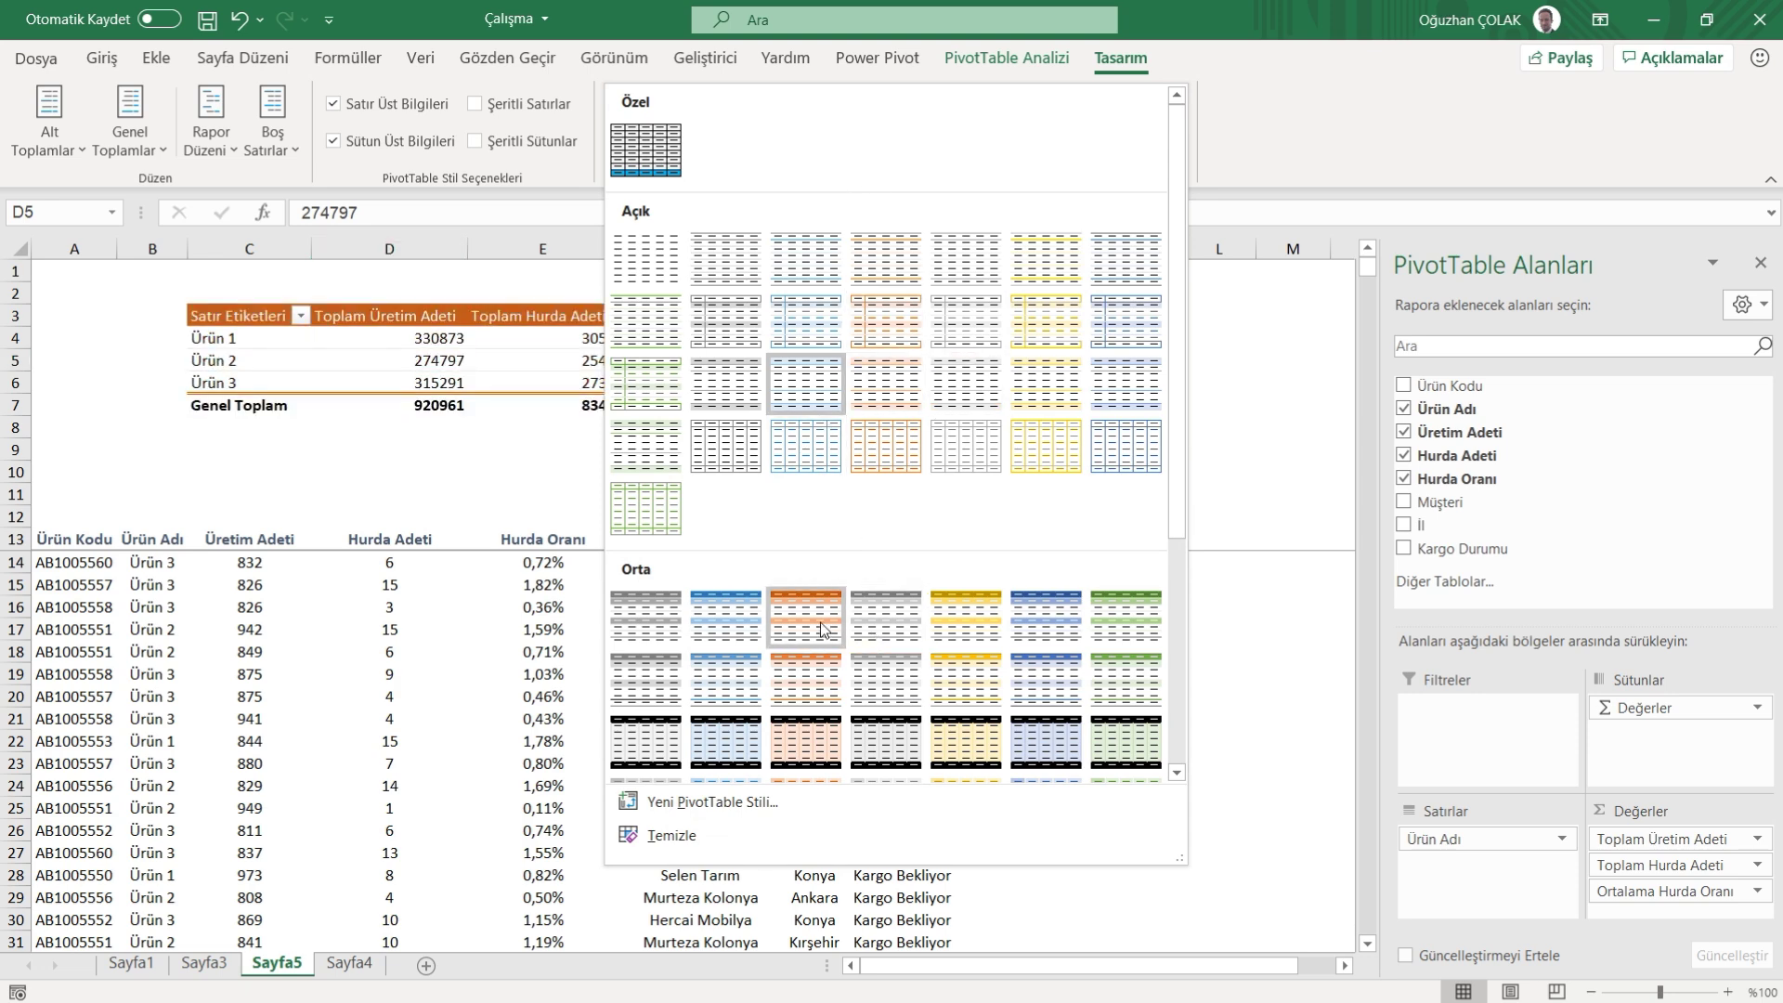
left_click(896, 624)
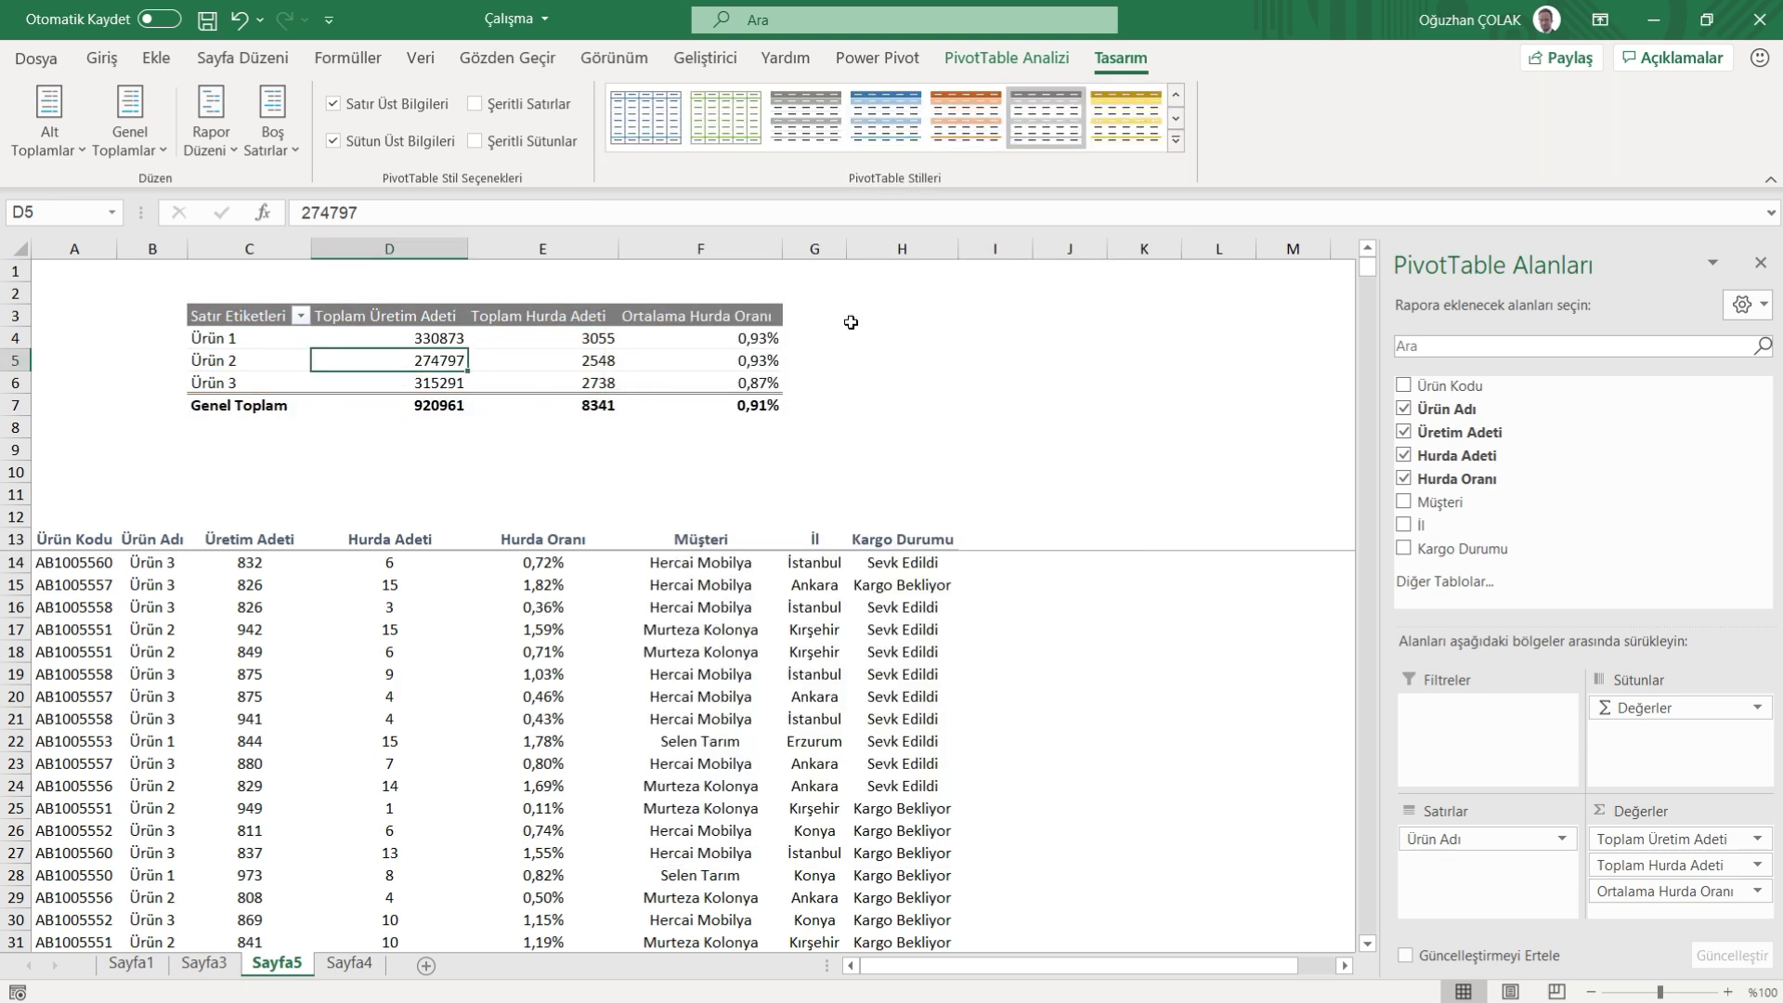
left_click(1176, 141)
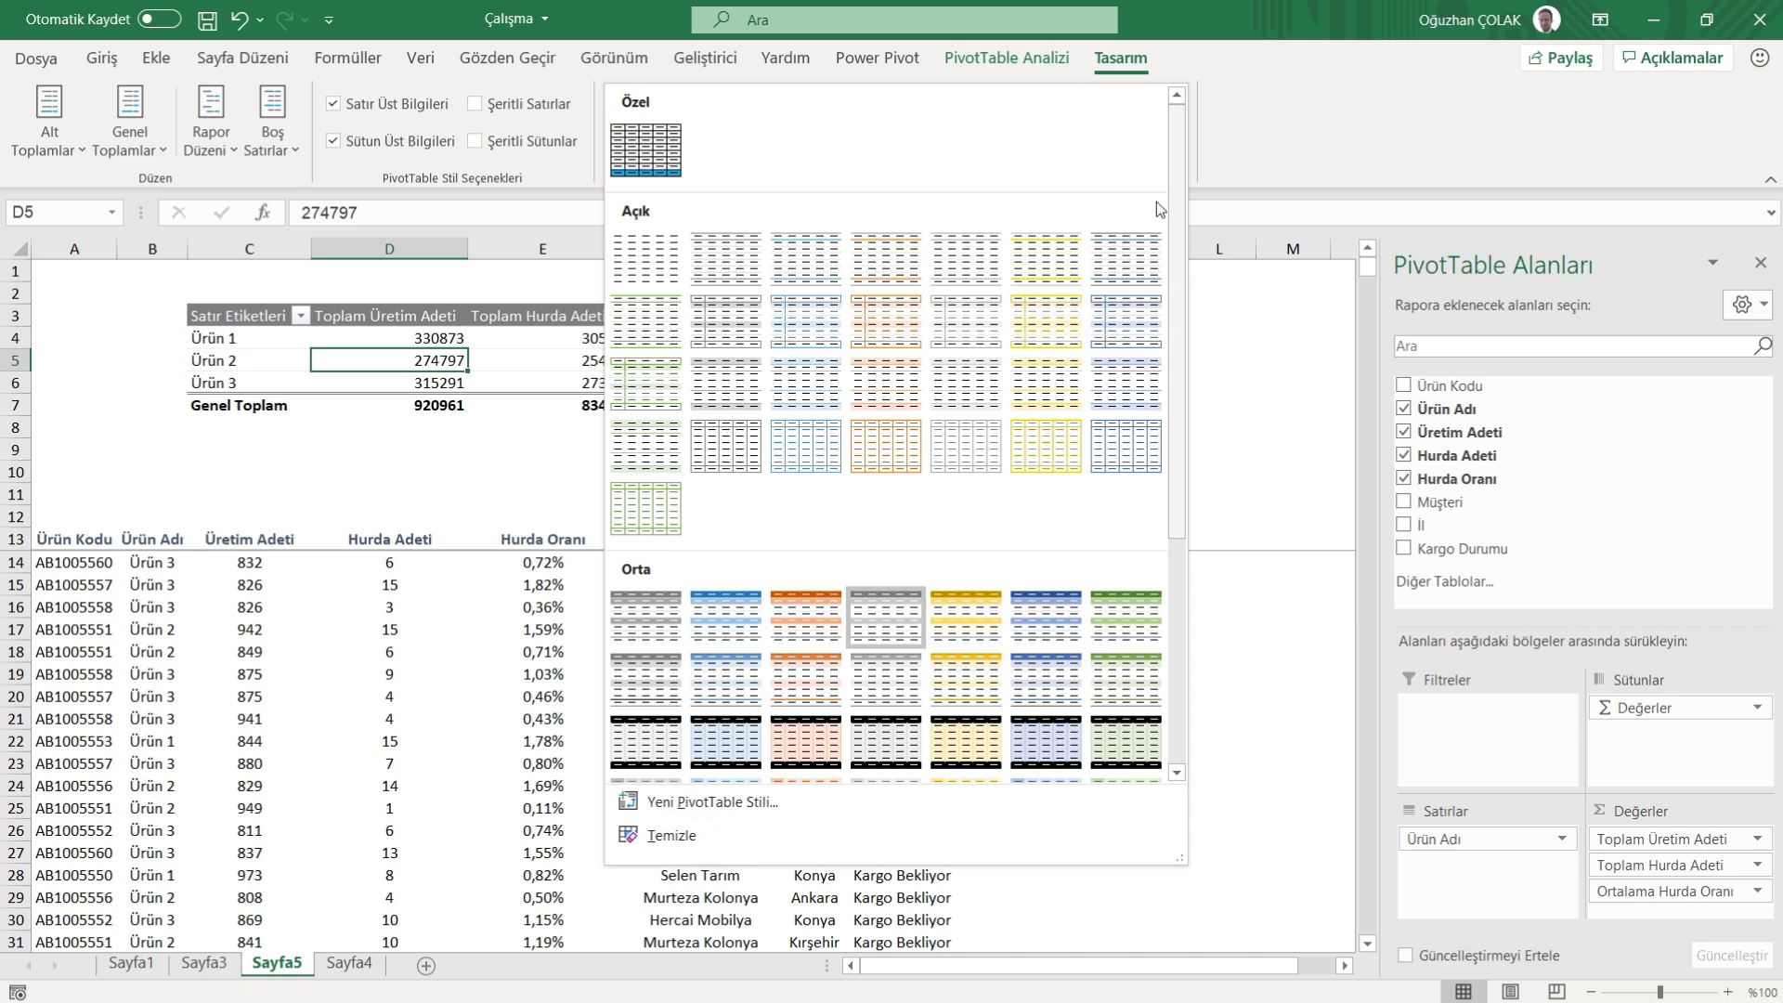
- Start the new style PivotTable Stili 2 and make its whole-table text bold
left_click(710, 801)
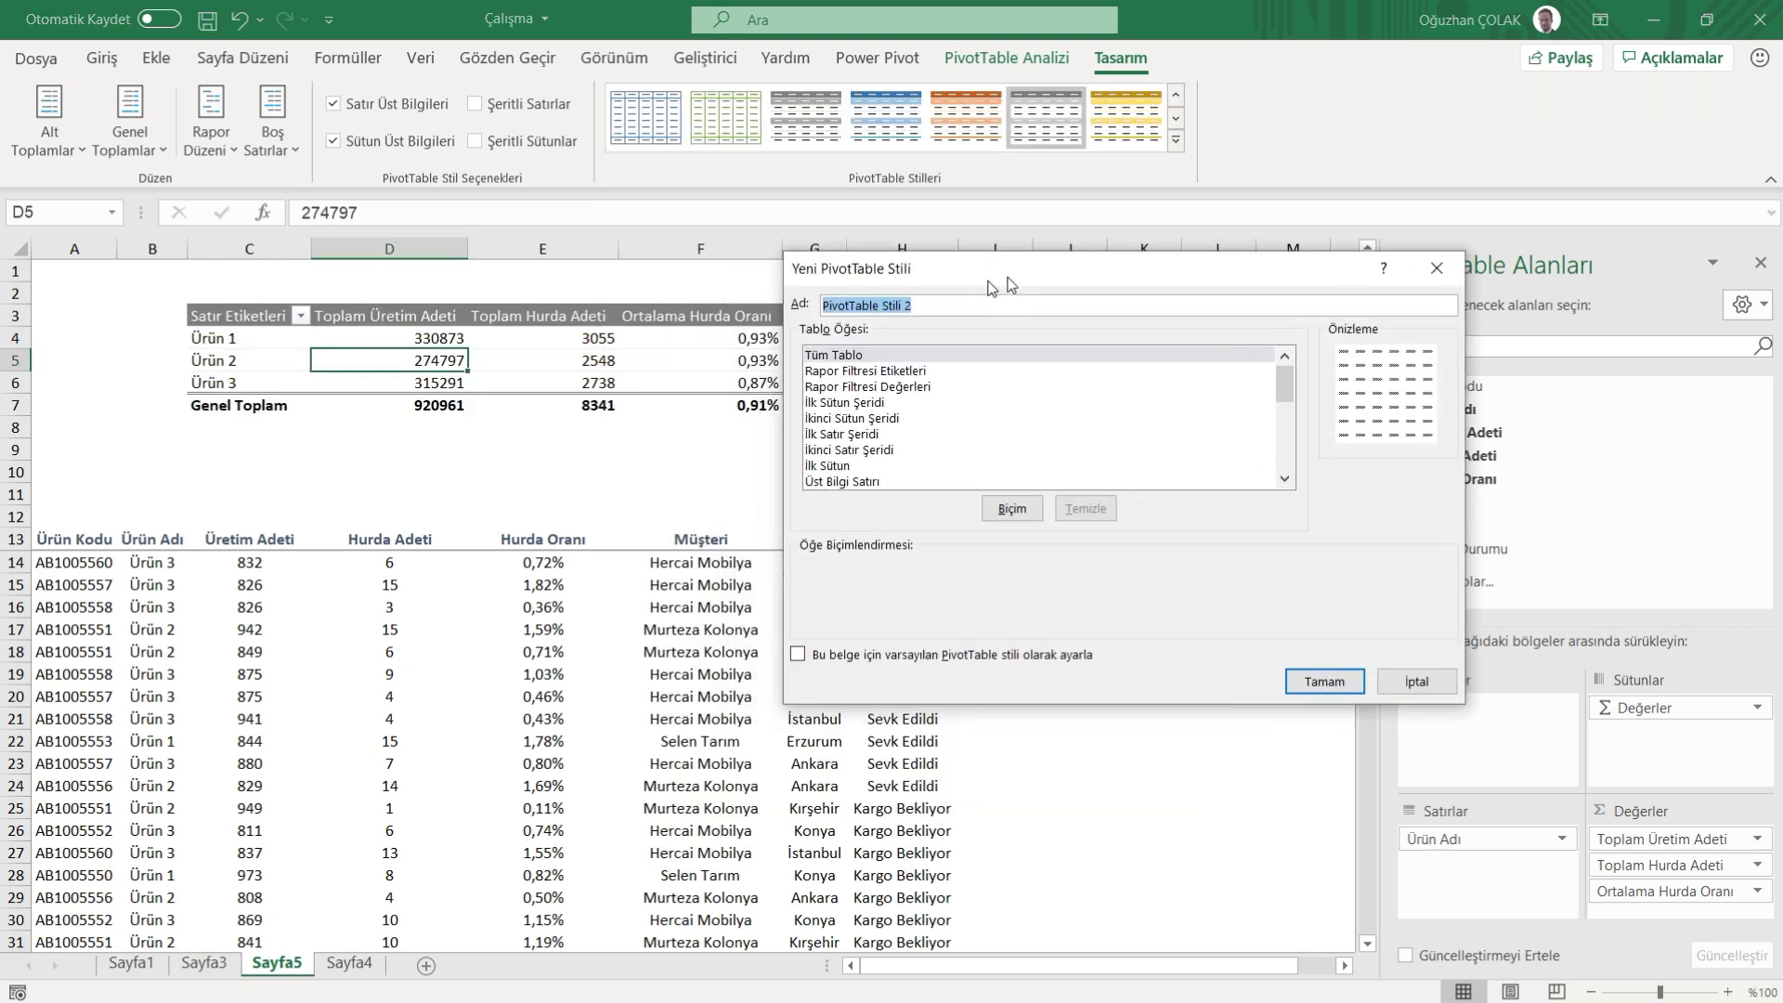
left_click_drag(996, 278, 1097, 253)
left_click(1120, 480)
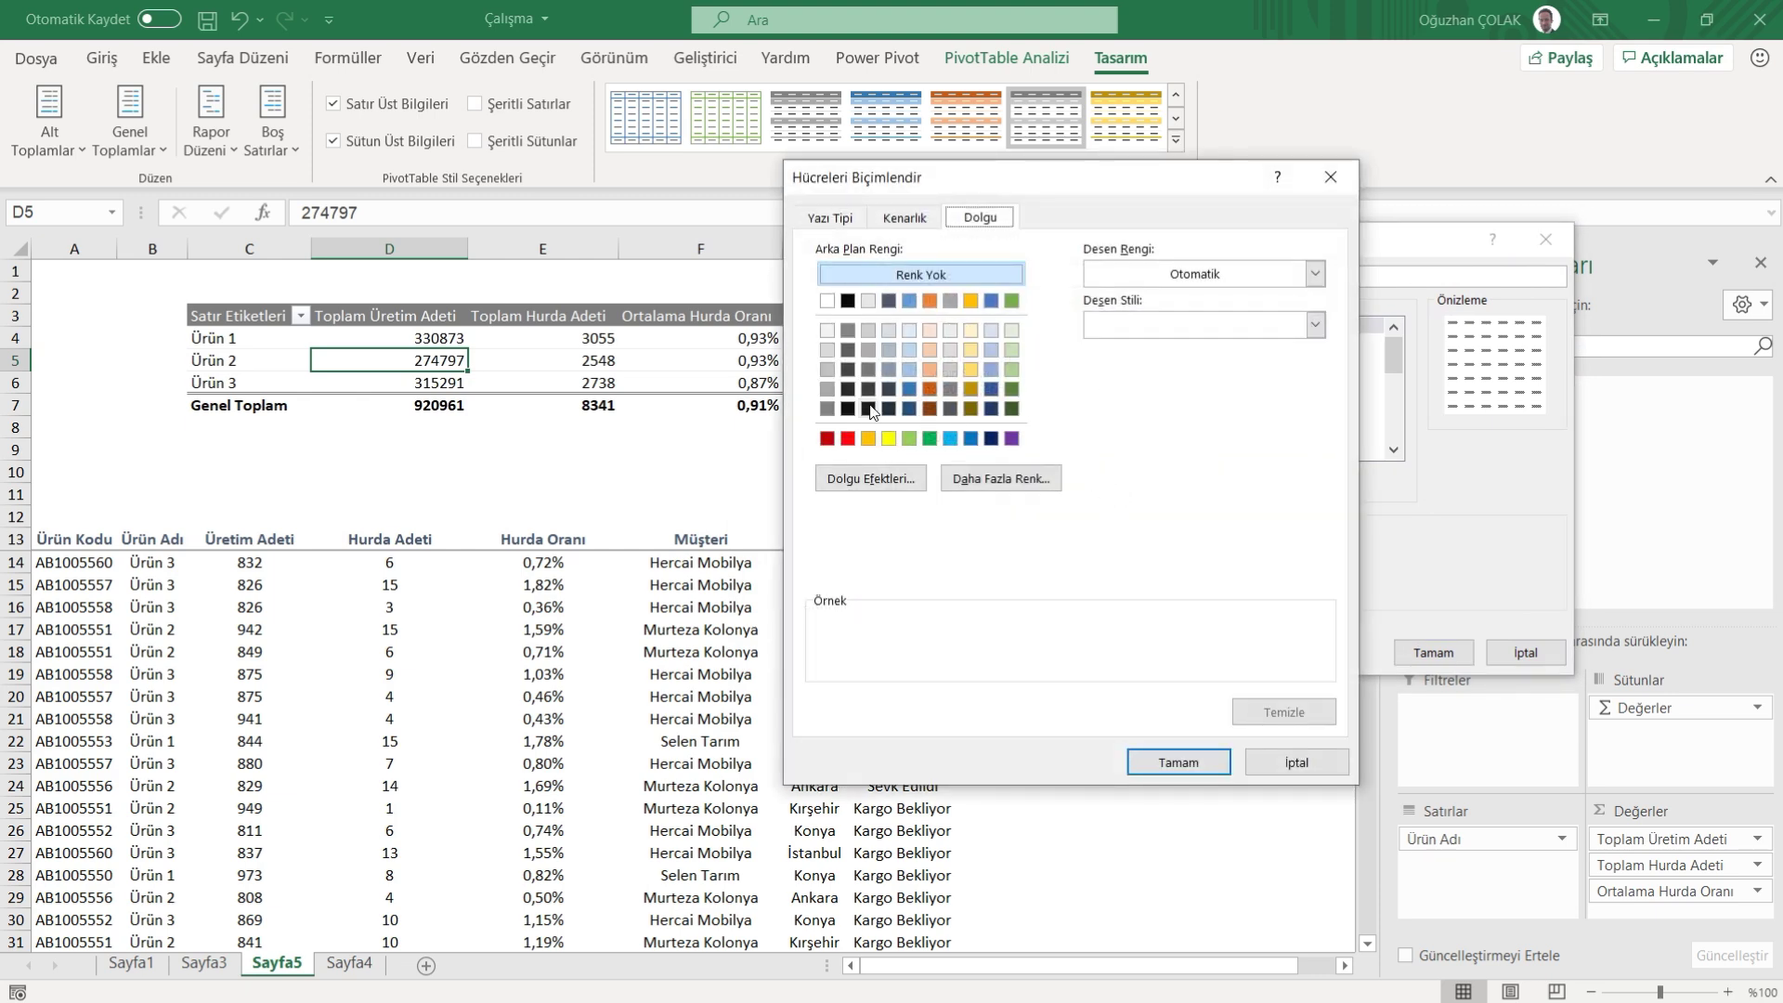
left_click(829, 218)
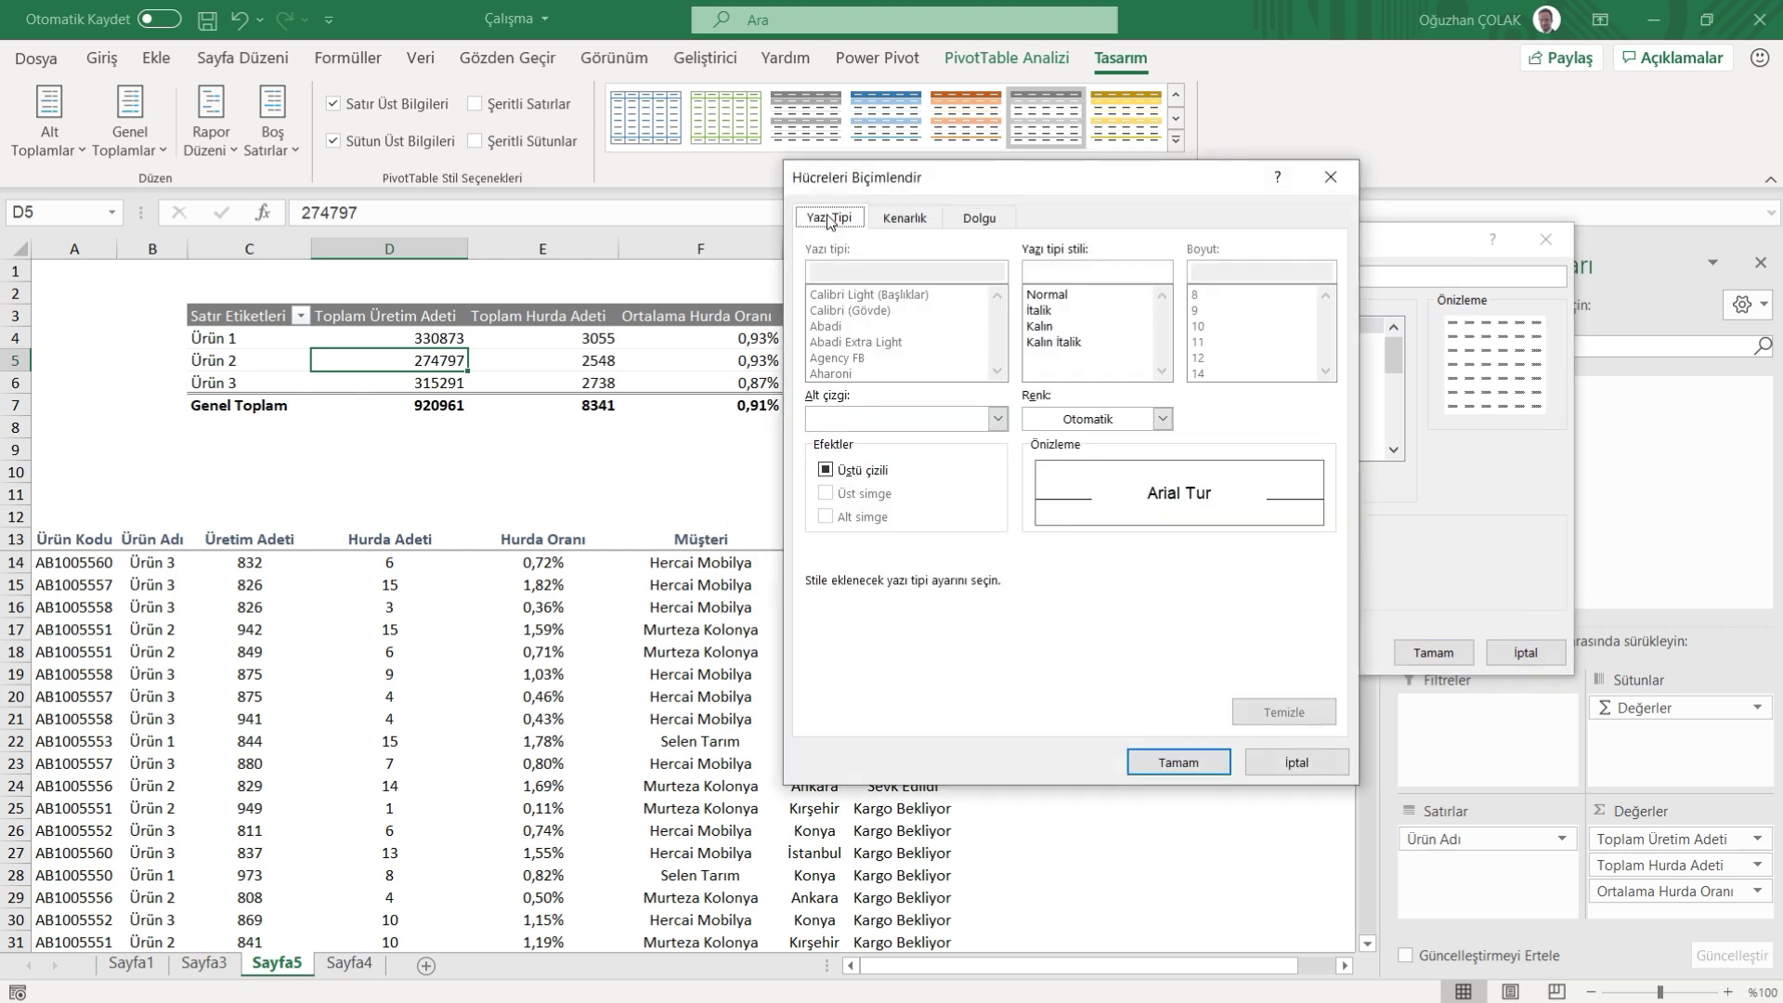
left_click(1045, 330)
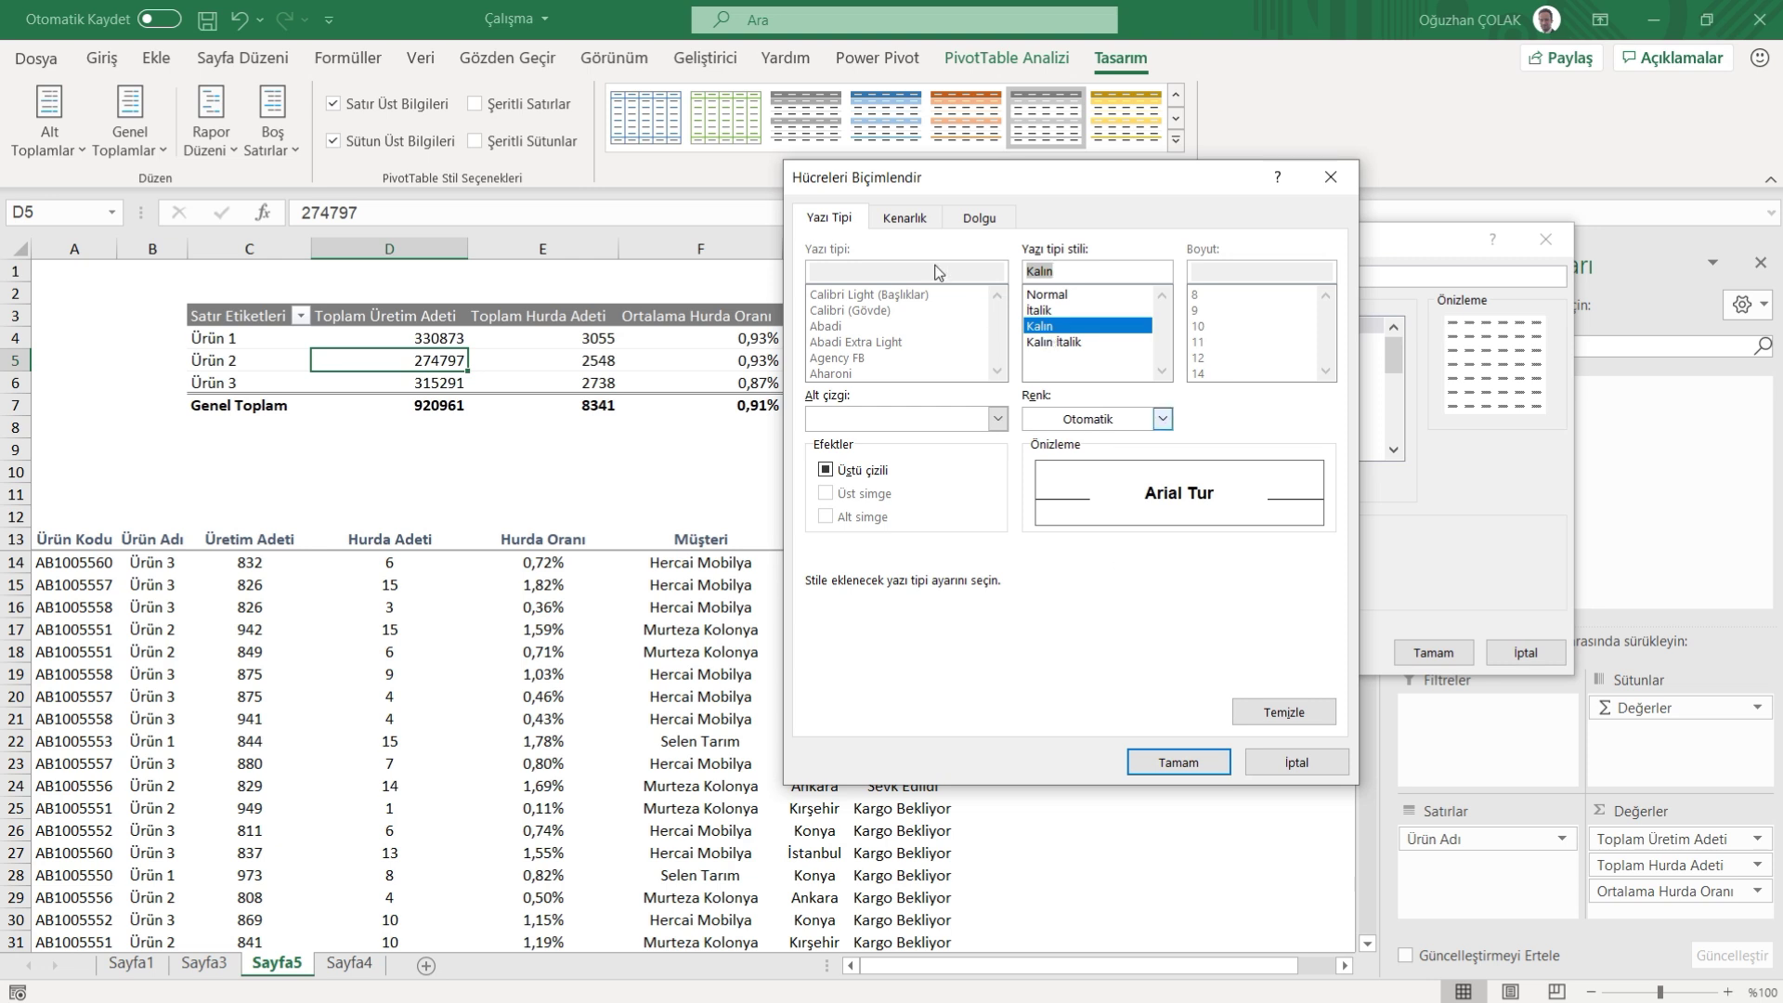
- Add top, bottom, left, right and inner borders to the whole table element
left_click(904, 217)
left_click(1064, 373)
left_click(1133, 393)
left_click(1228, 418)
left_click(1221, 425)
left_click(1045, 409)
left_click(1109, 472)
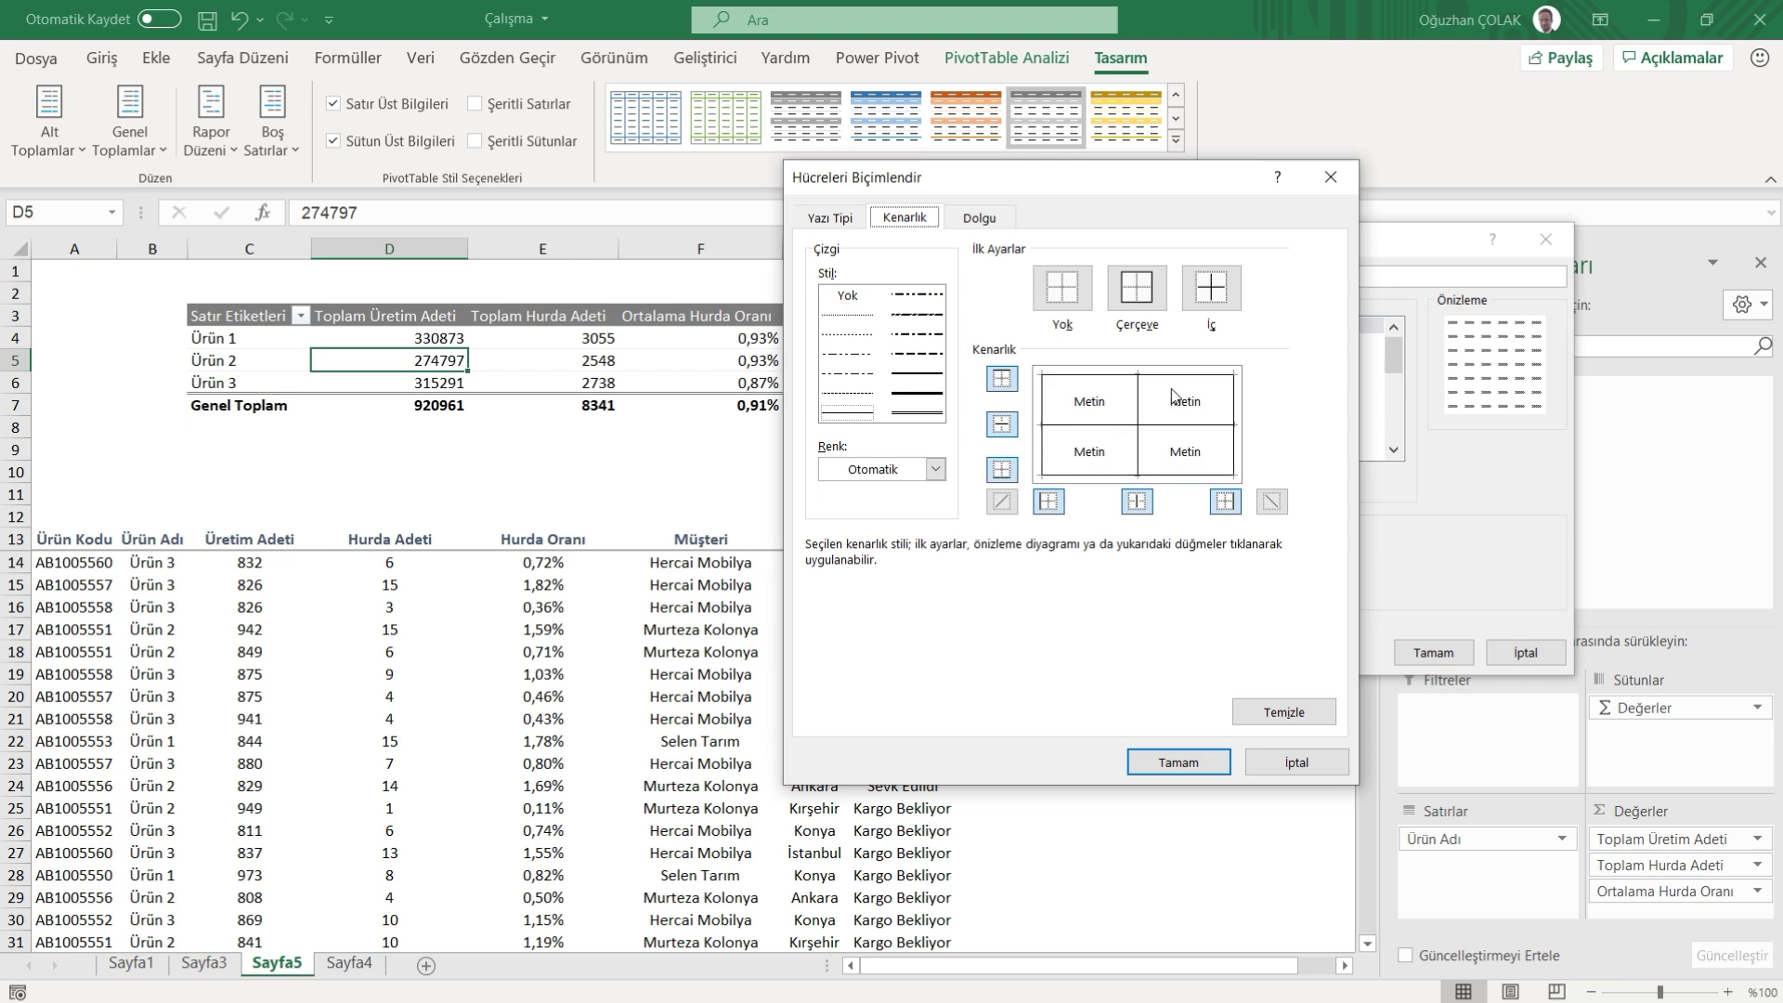
- Give the whole table a gold fill and save the custom style
left_click(965, 219)
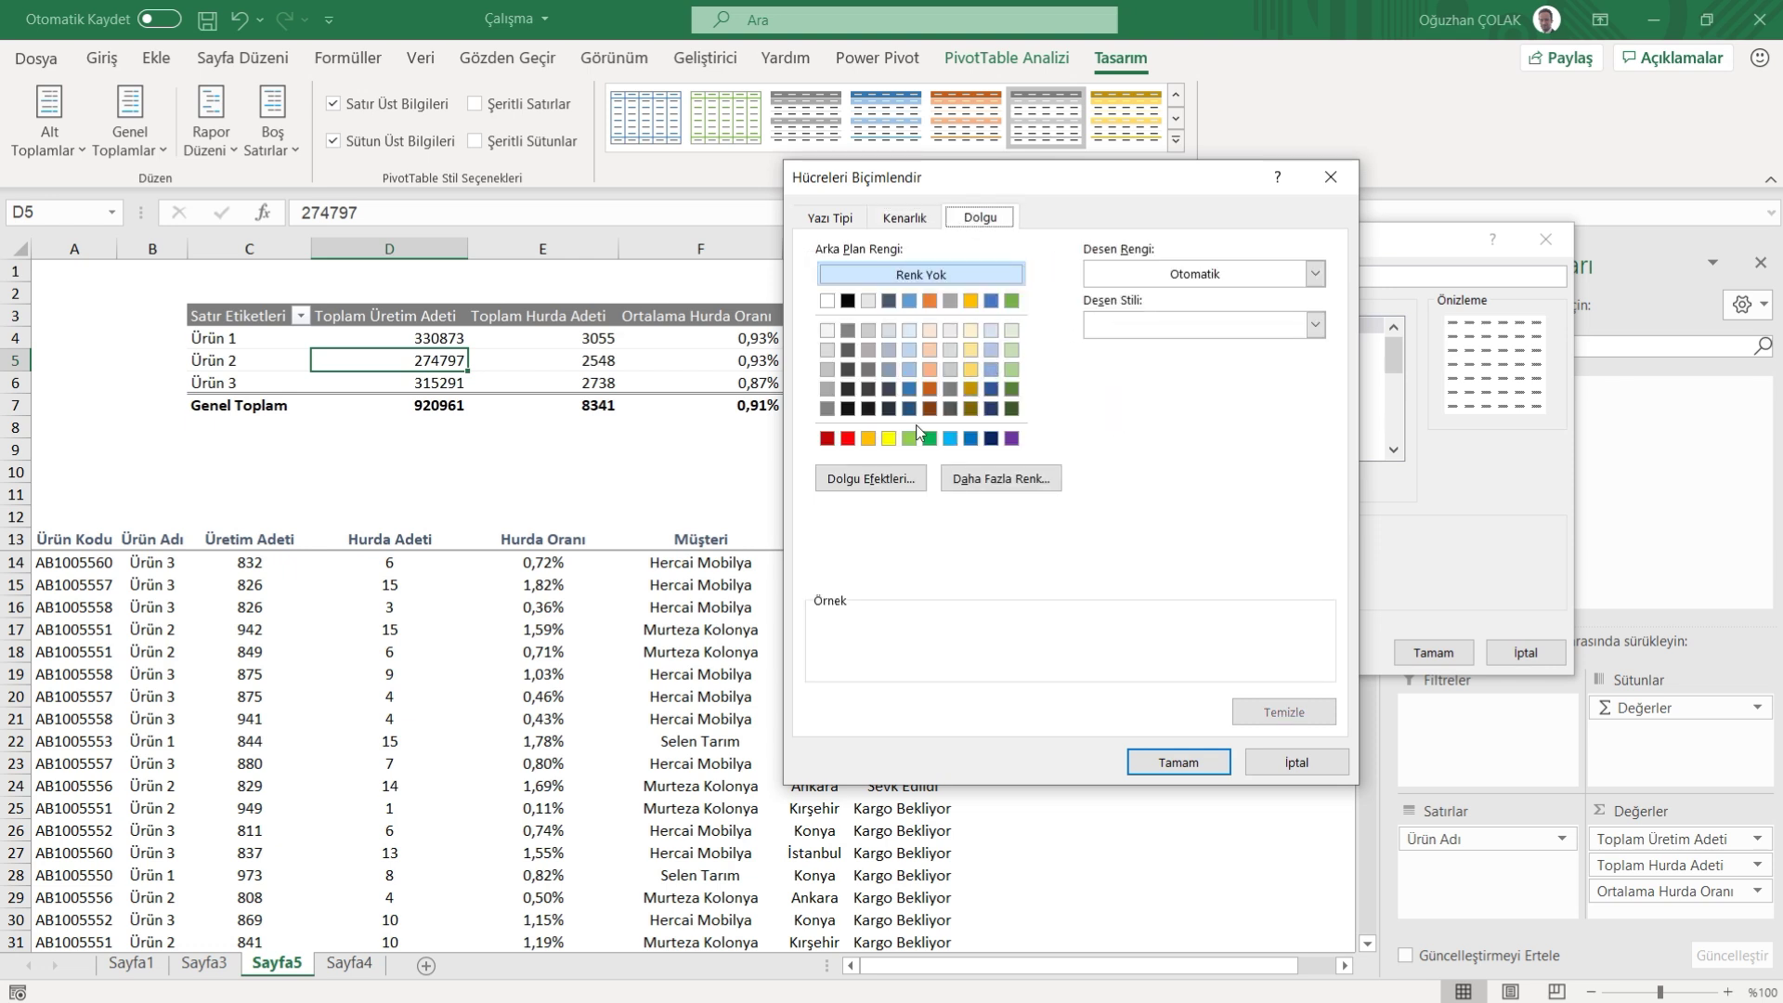
left_click(869, 437)
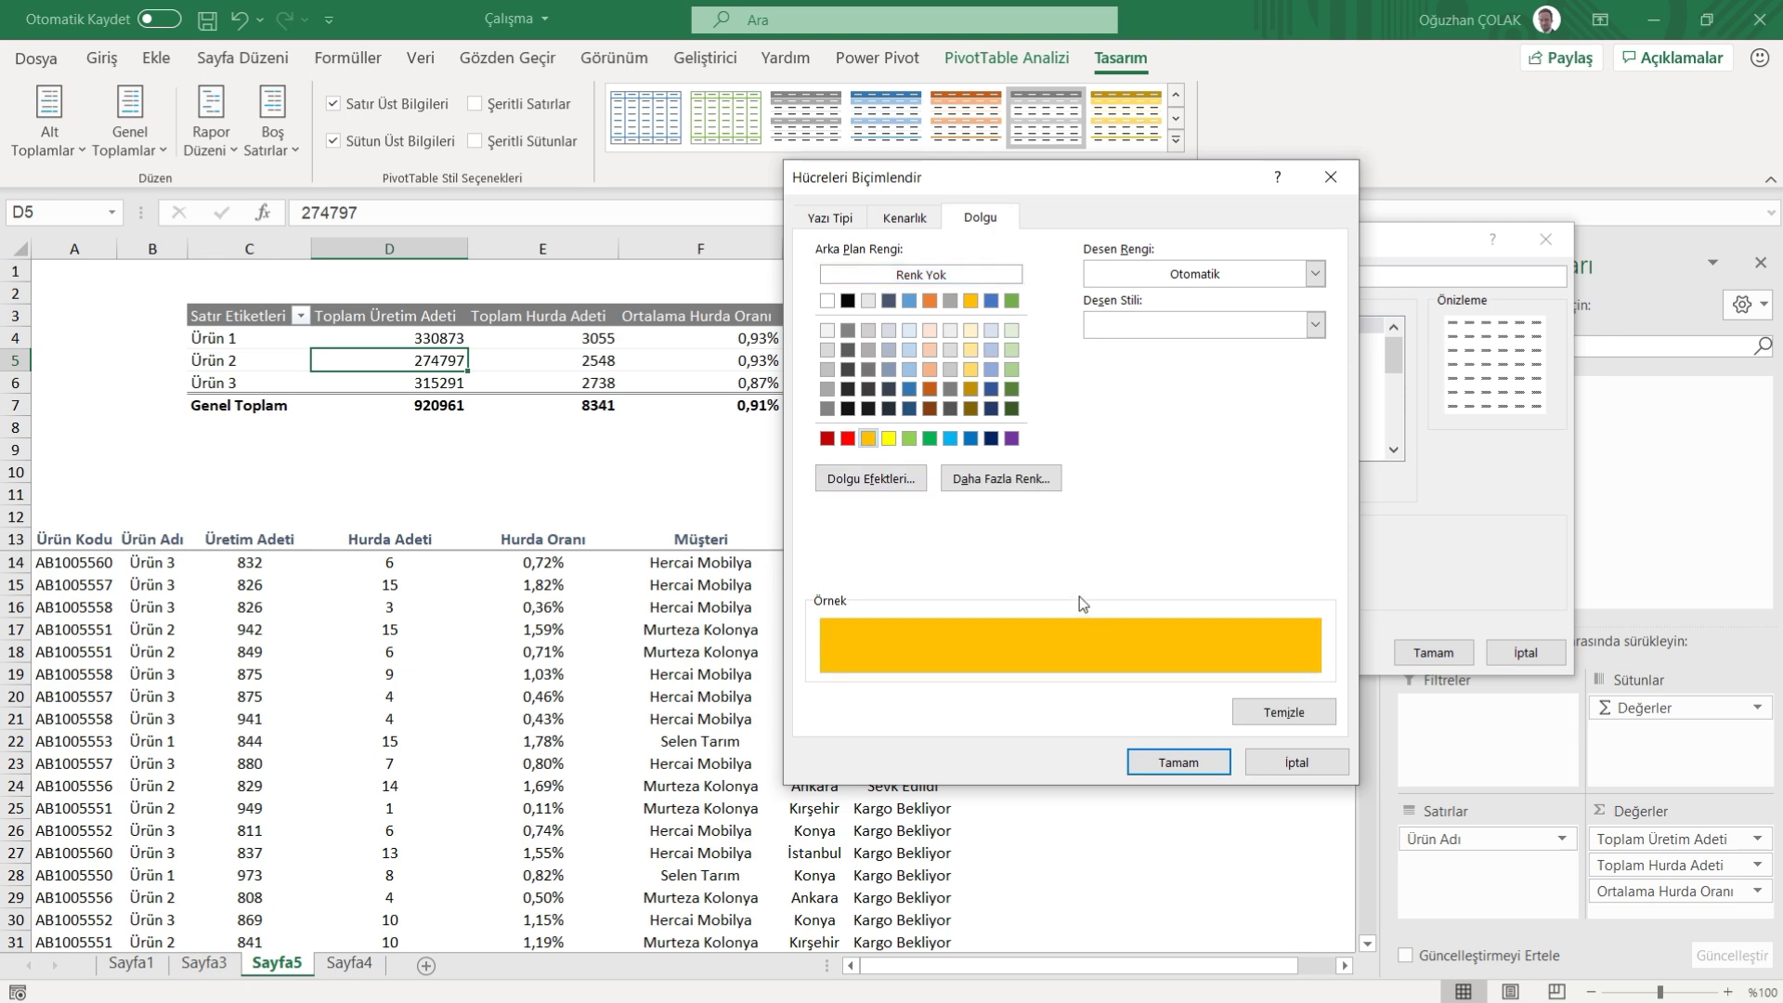
left_click(1184, 759)
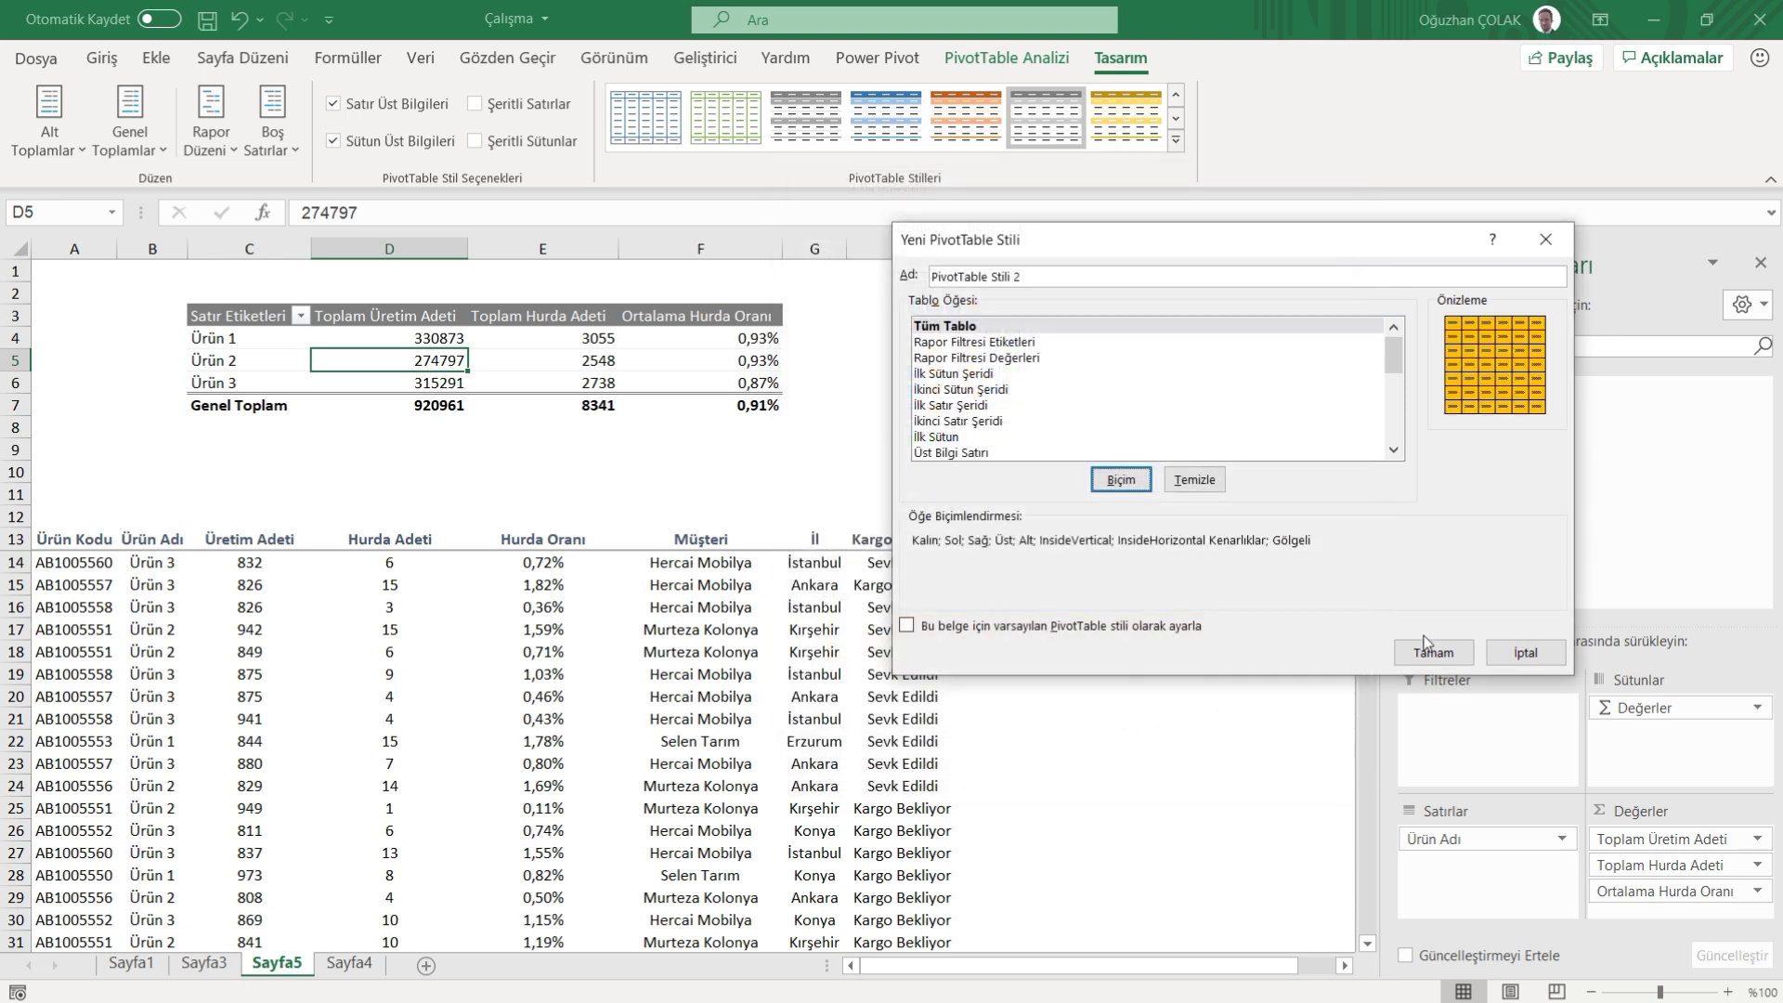
left_click(1427, 648)
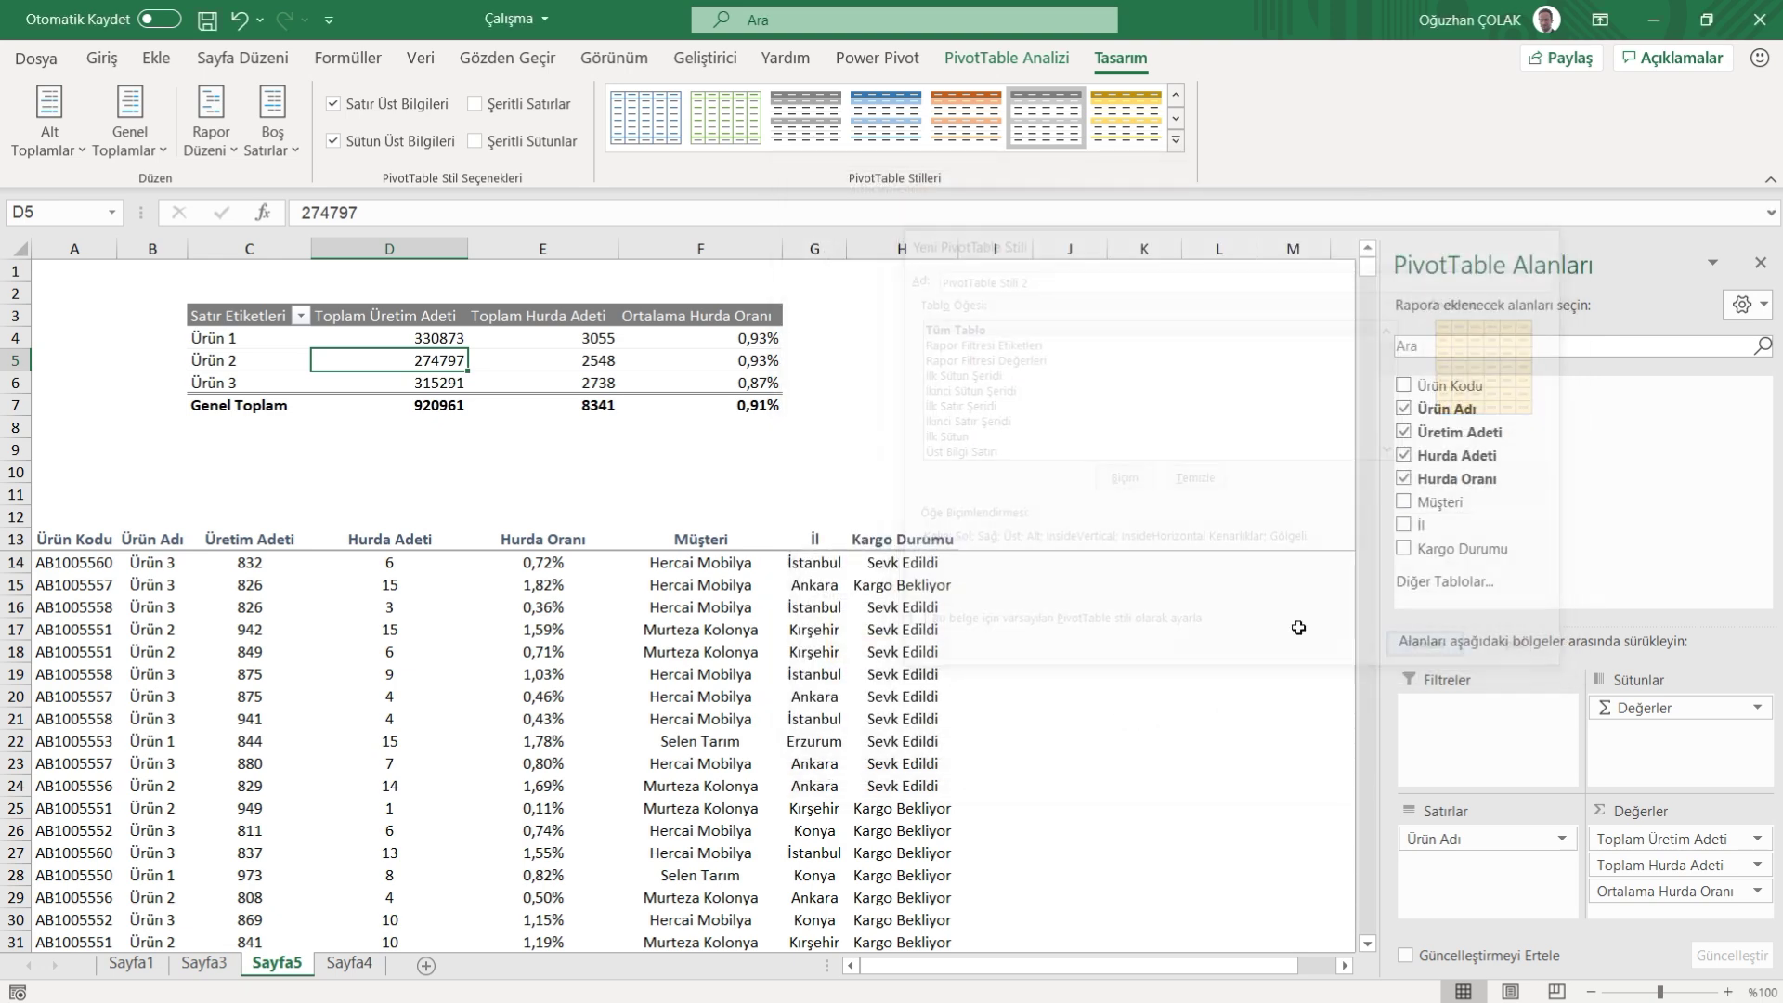
- Apply the gold custom style to the pivot, then choose Modify on it
left_click(1177, 142)
left_click(742, 160)
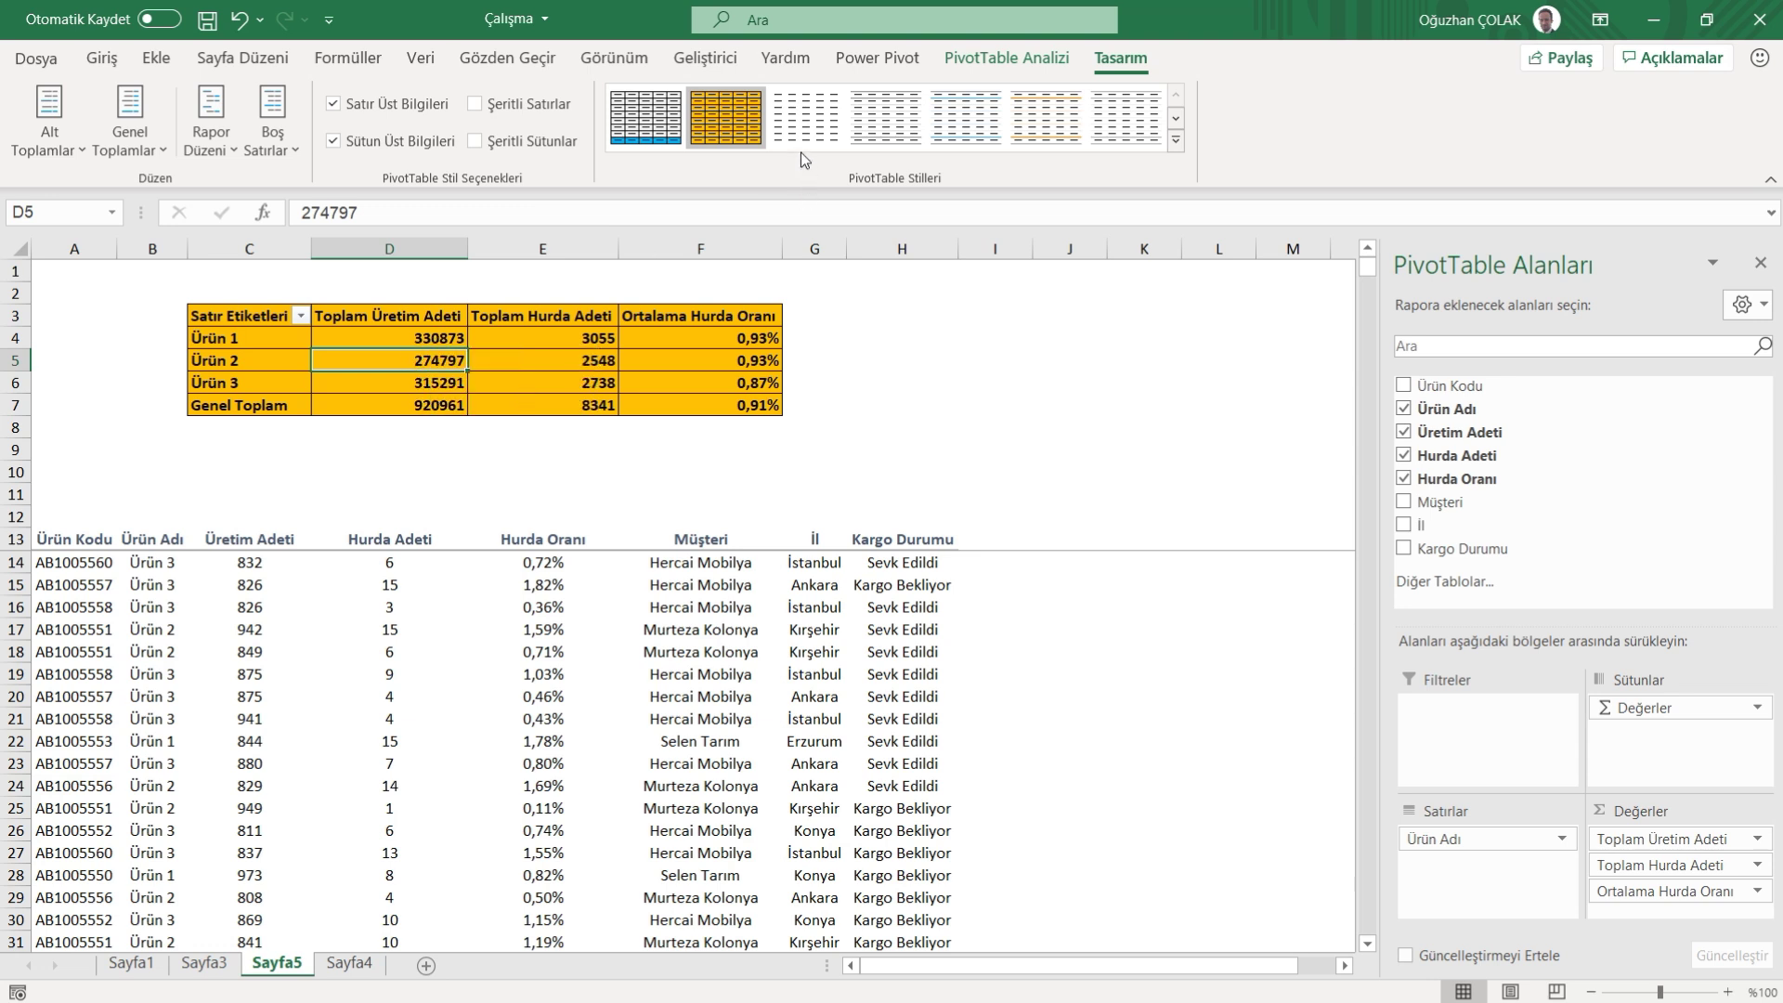
right_click(709, 124)
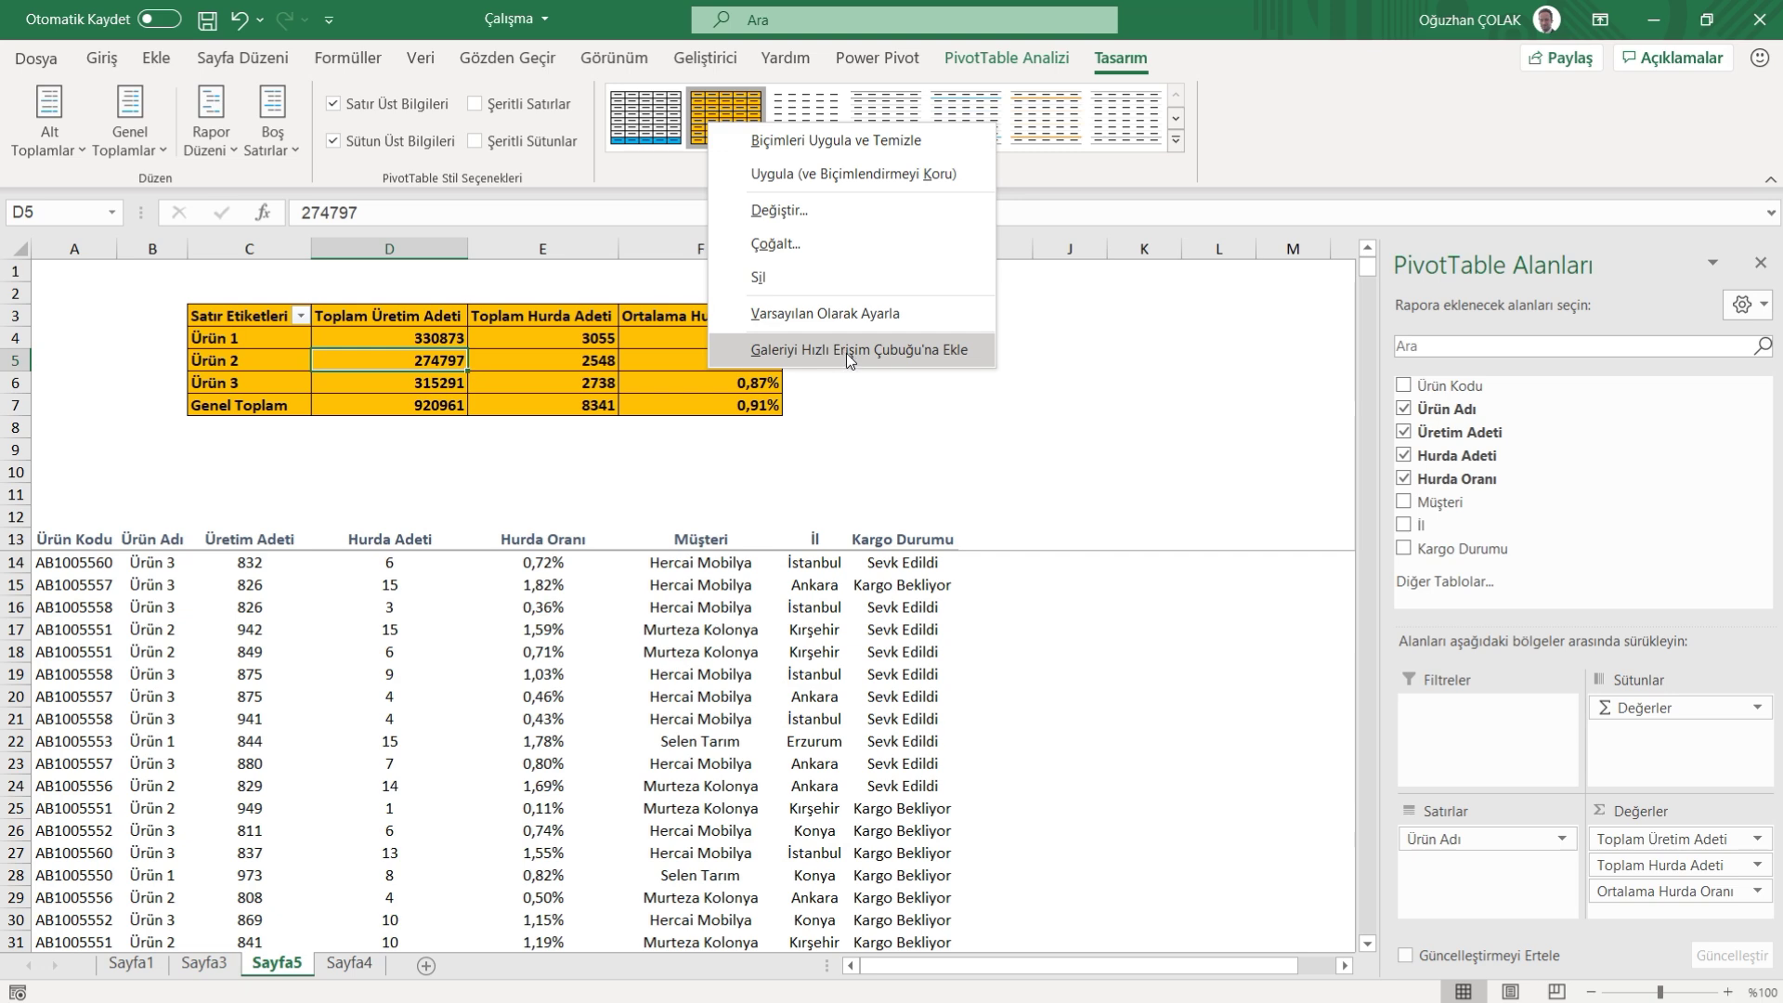
left_click(788, 214)
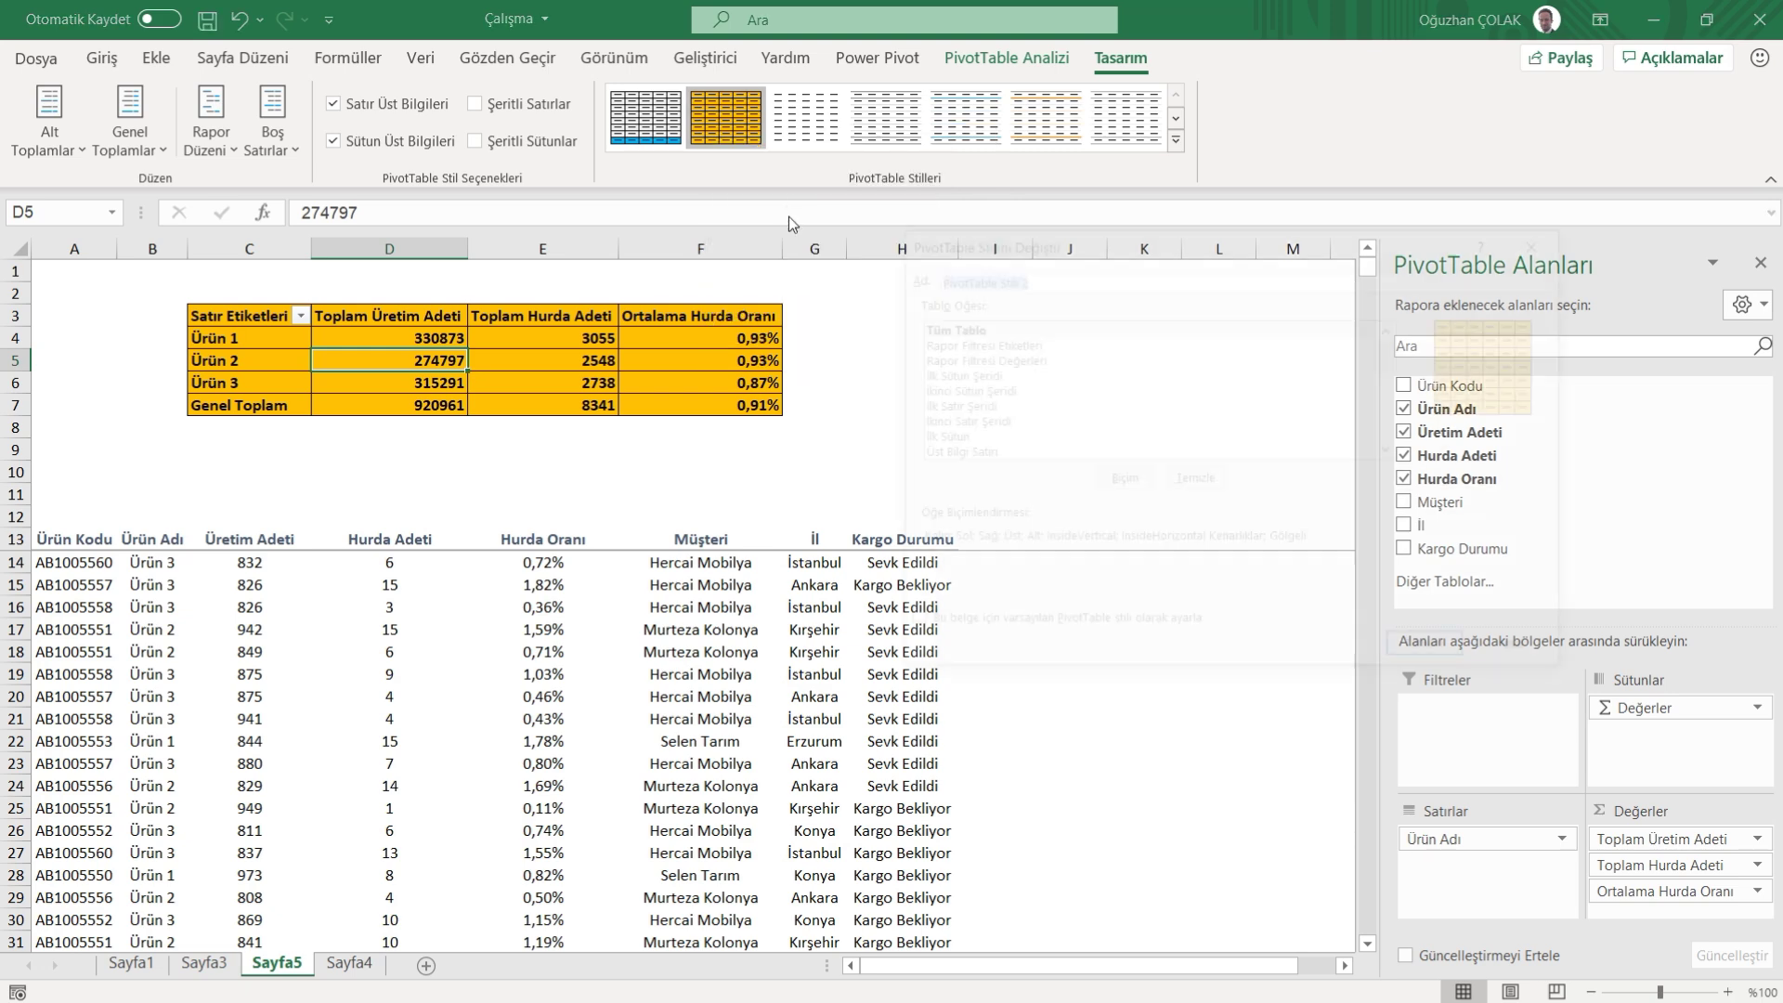
- Give the pivot style's grand total row a green fill and save the style change
left_click_drag(1396, 360, 1396, 429)
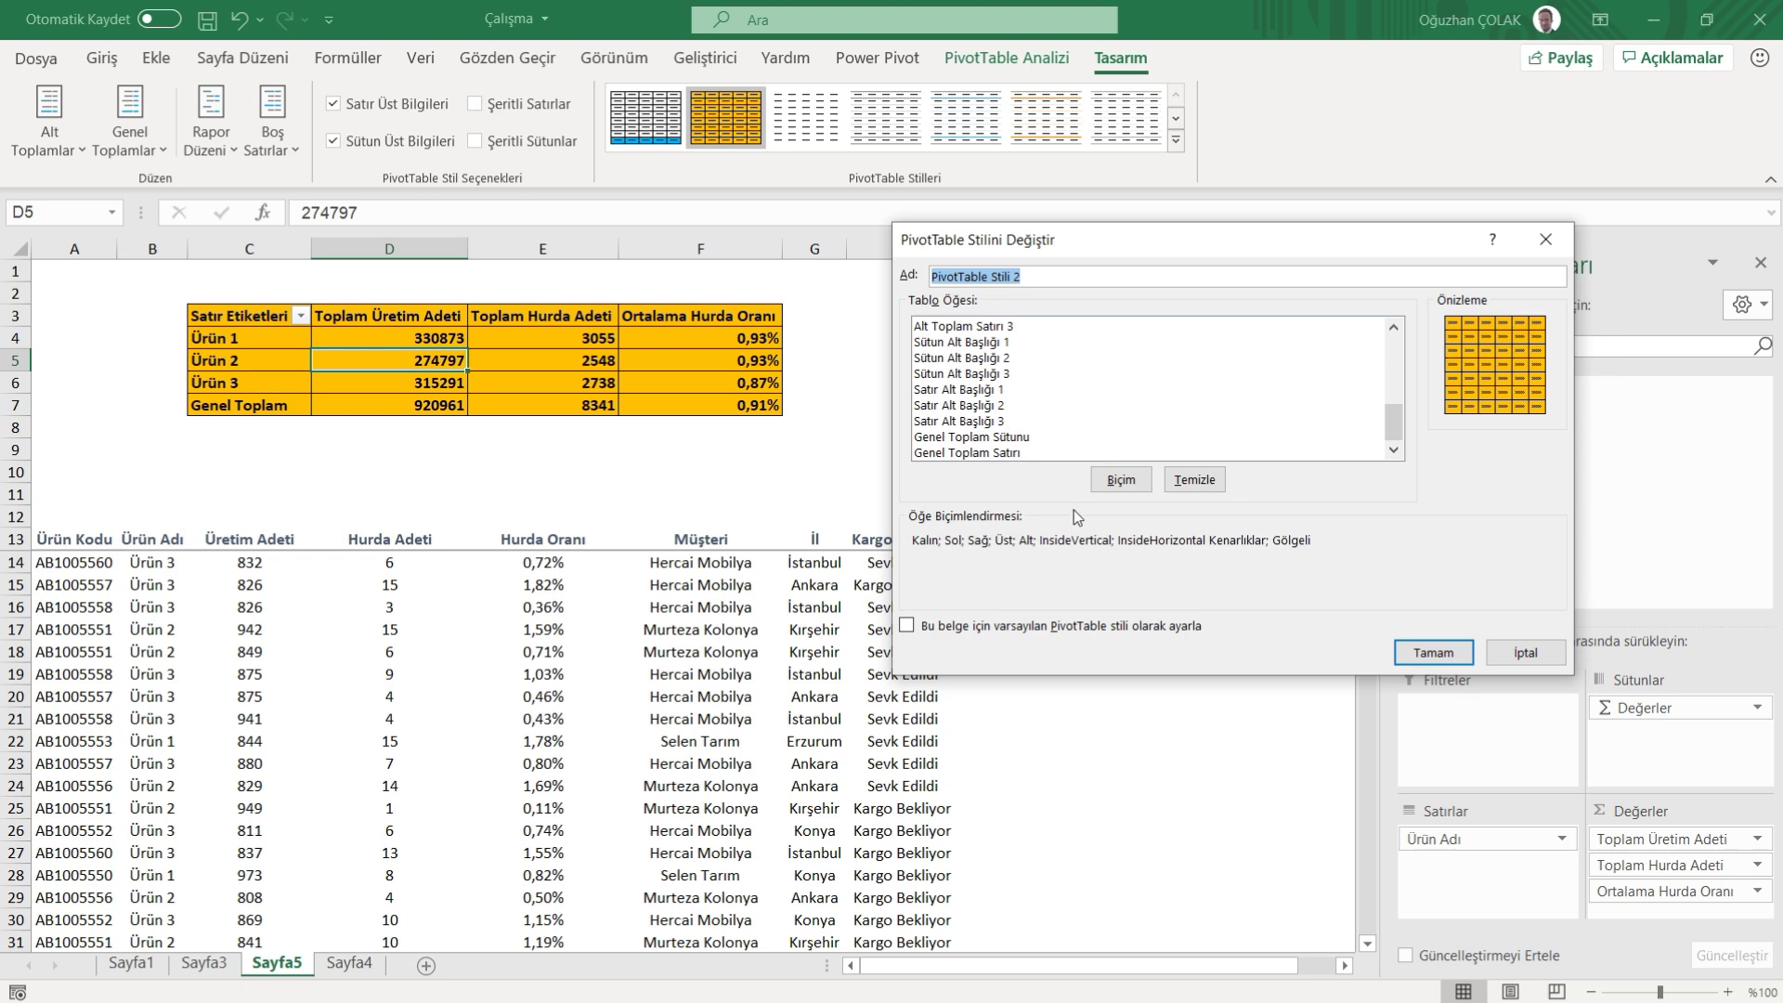
left_click(988, 454)
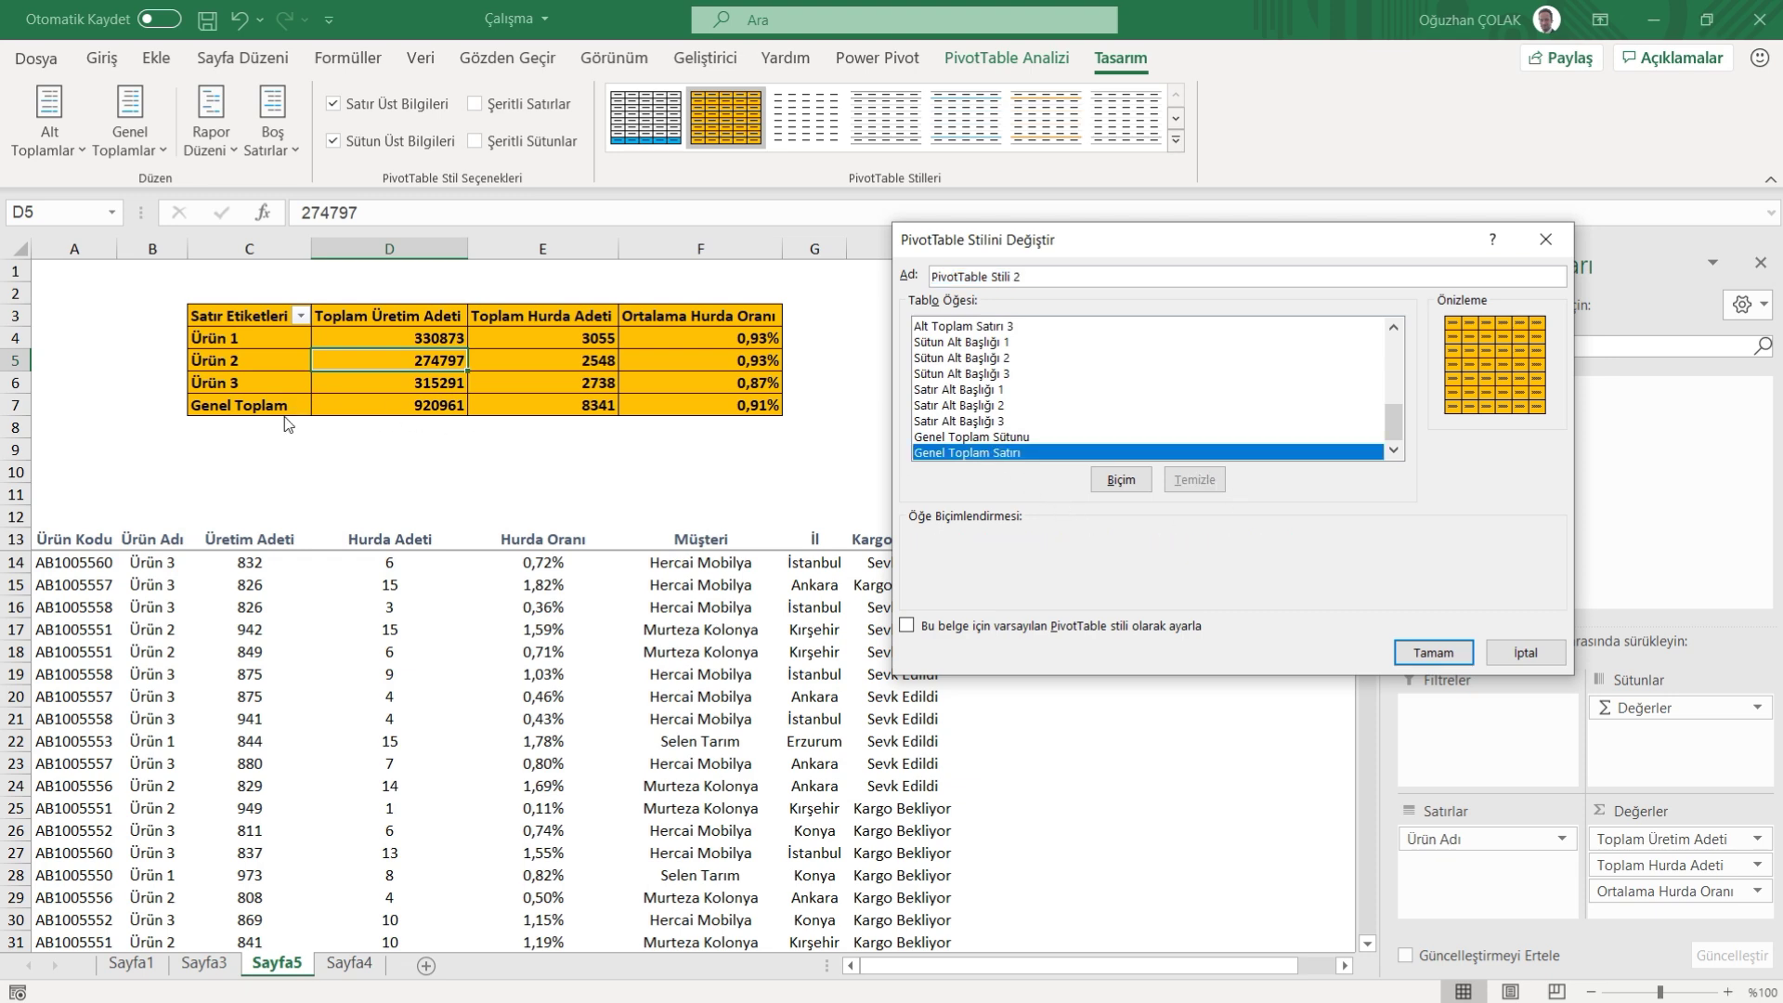
left_click(1131, 485)
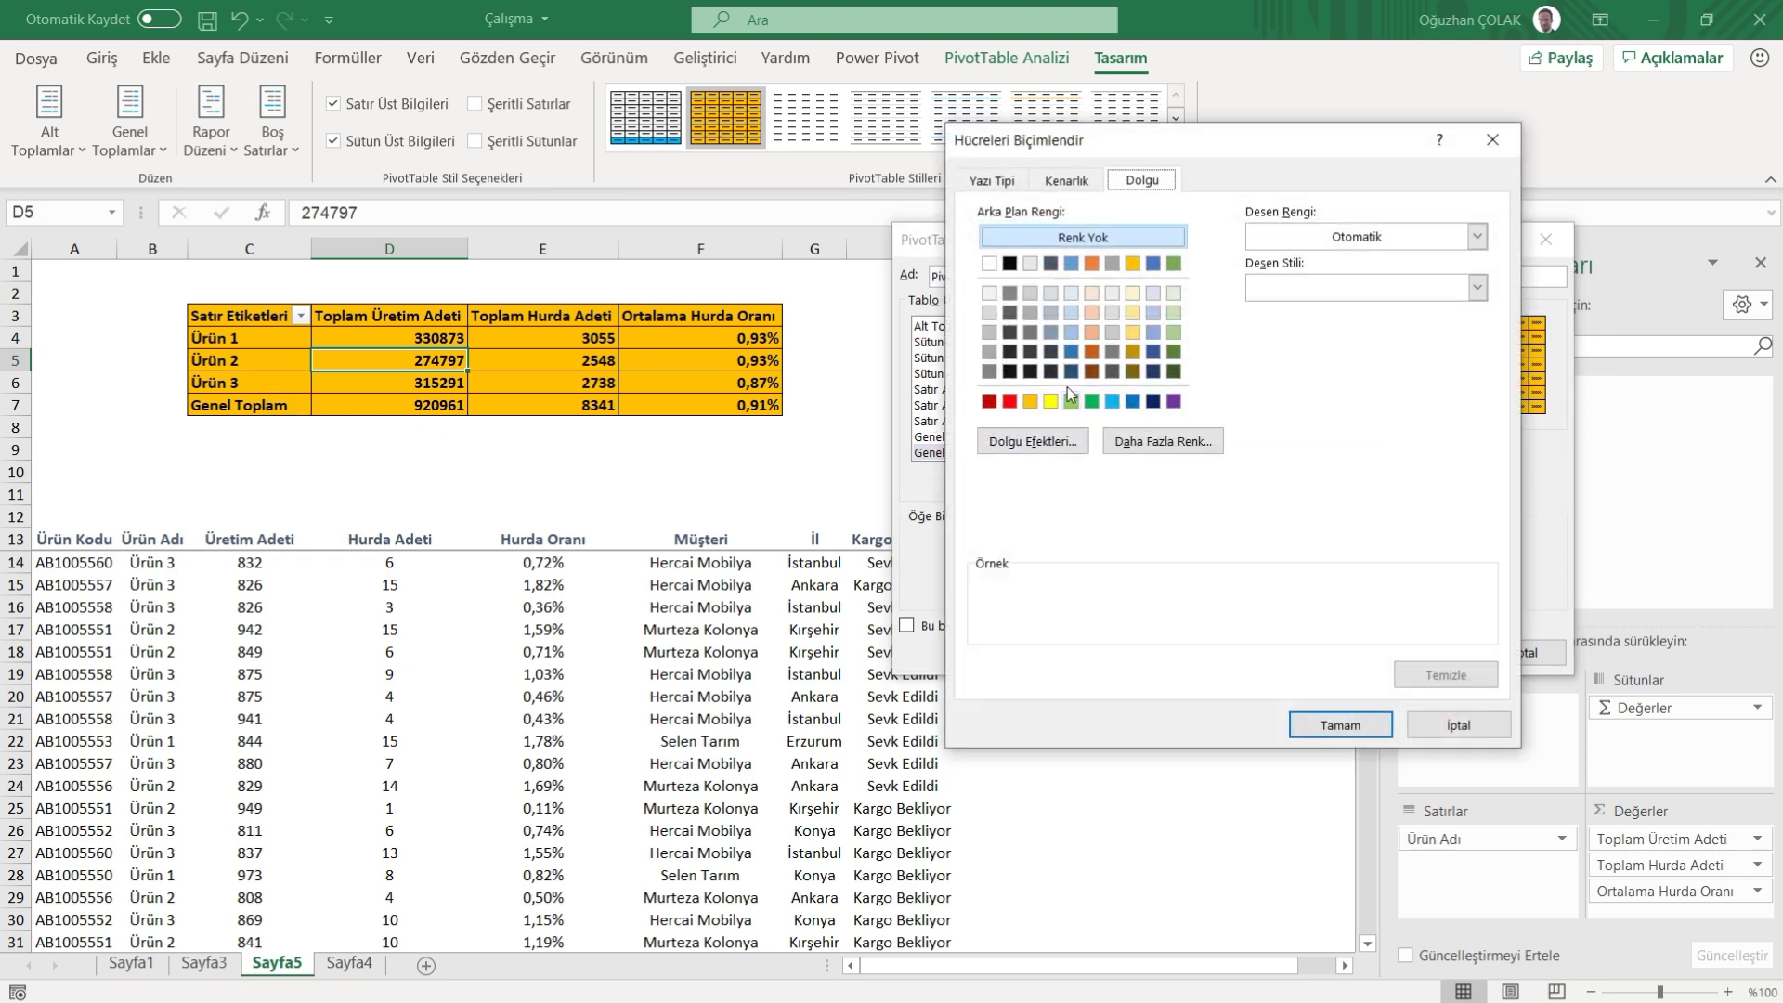
left_click(1072, 402)
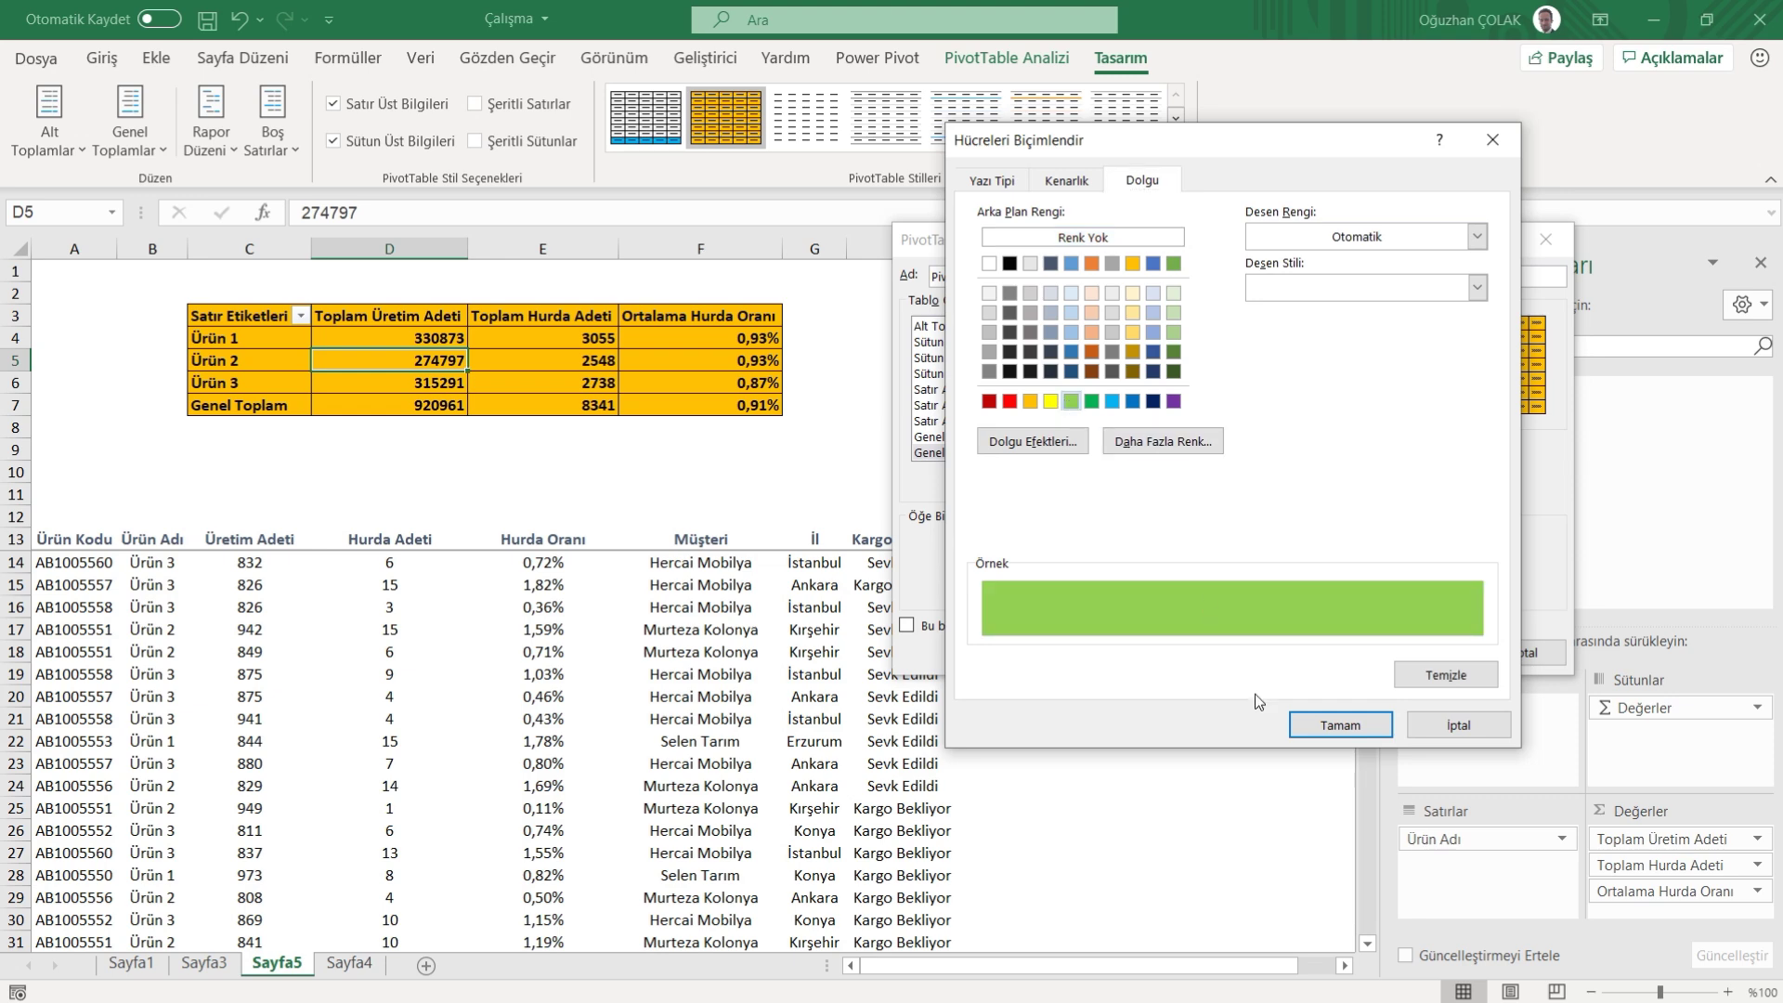
left_click(1337, 724)
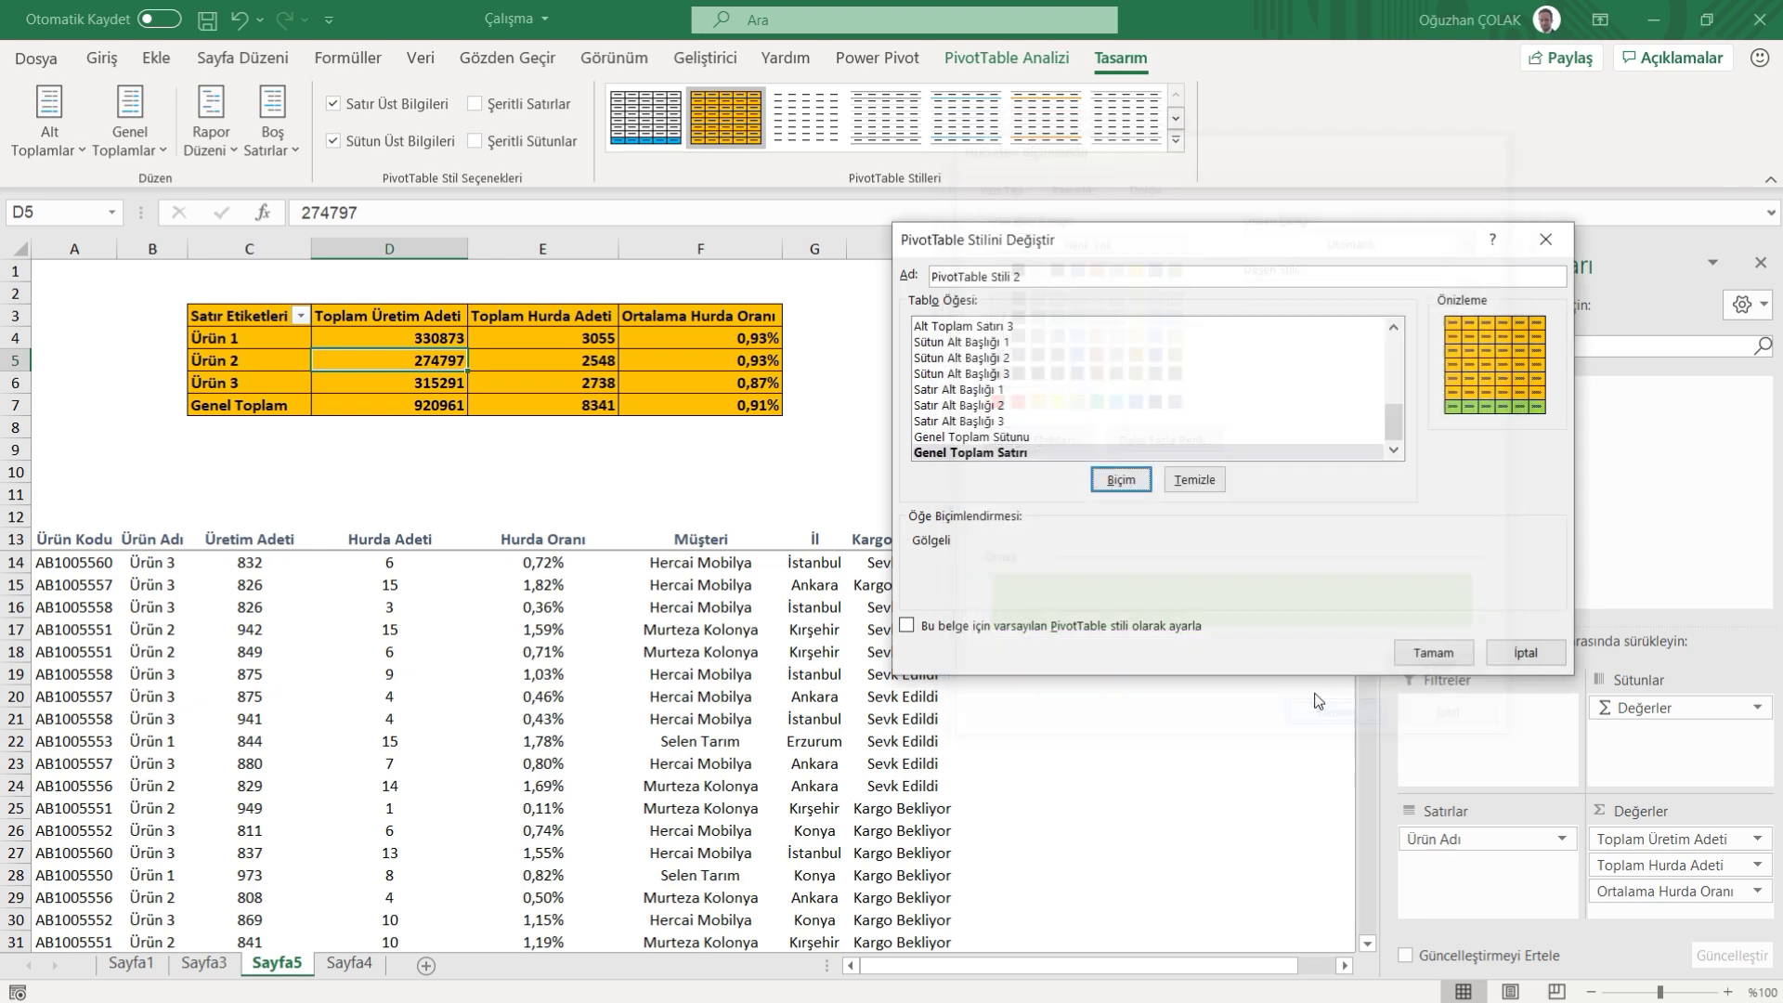
left_click(1430, 654)
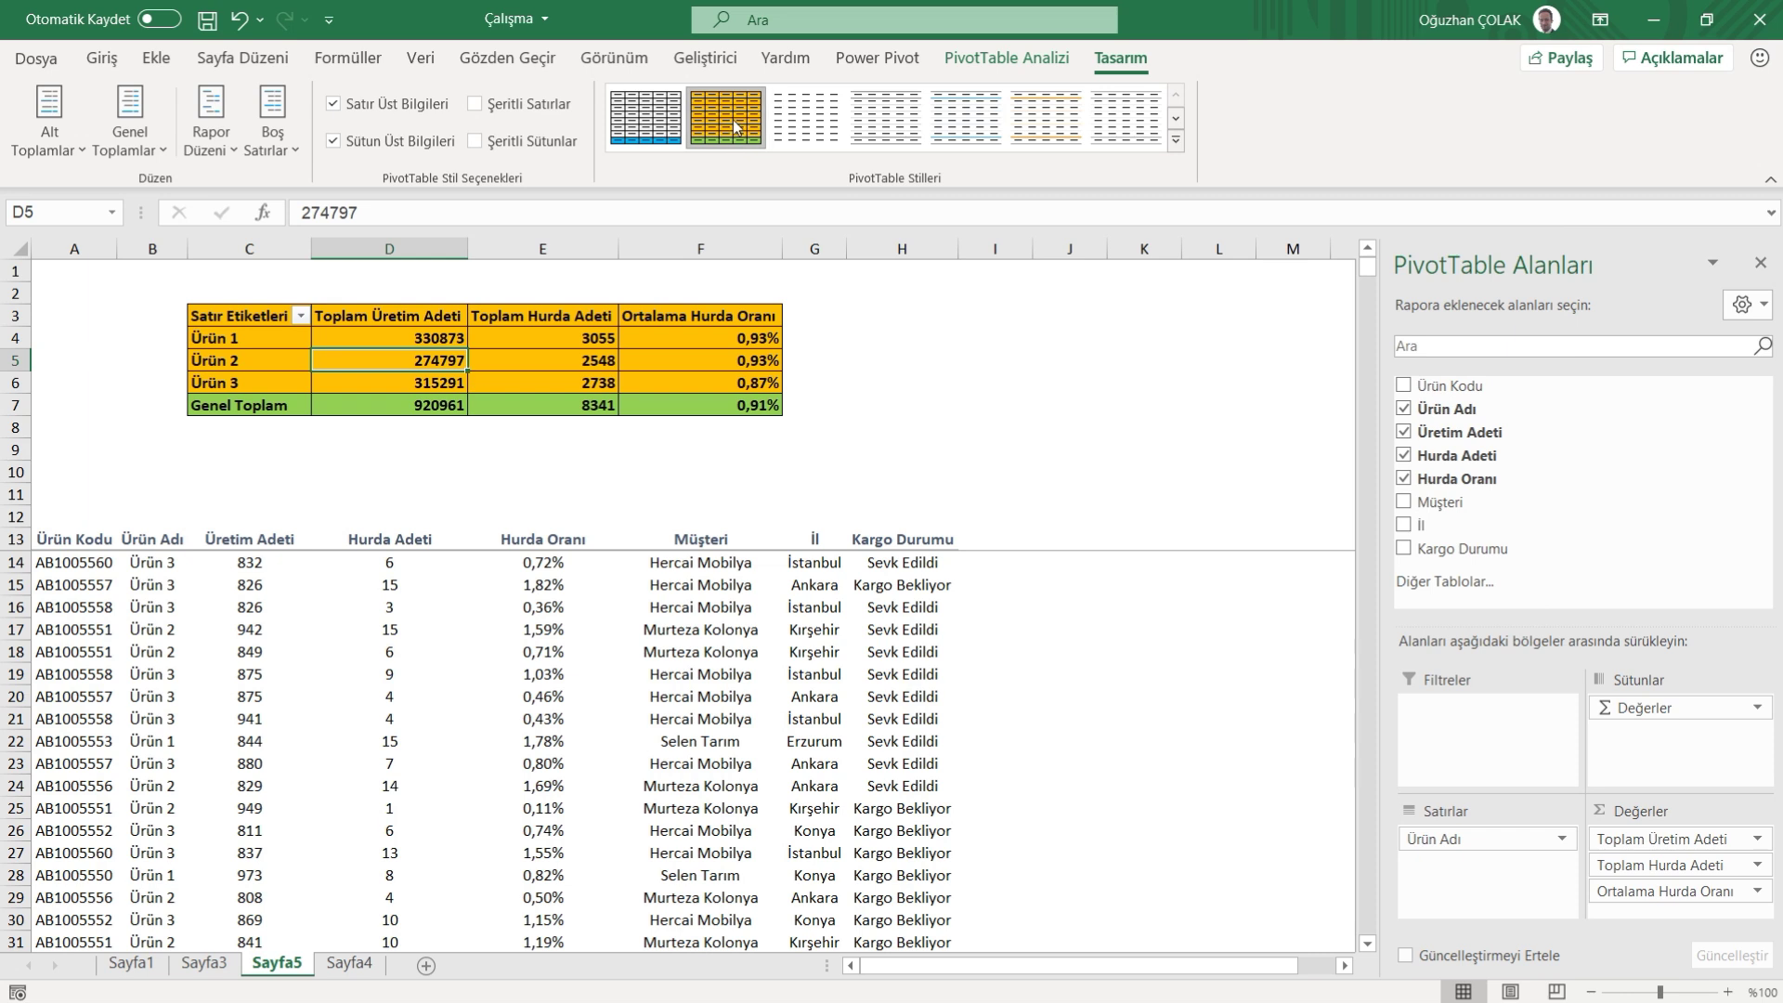
- Apply the third plain PivotTable style, leaving a grey Genel Toplam row
left_click_drag(260, 411, 722, 408)
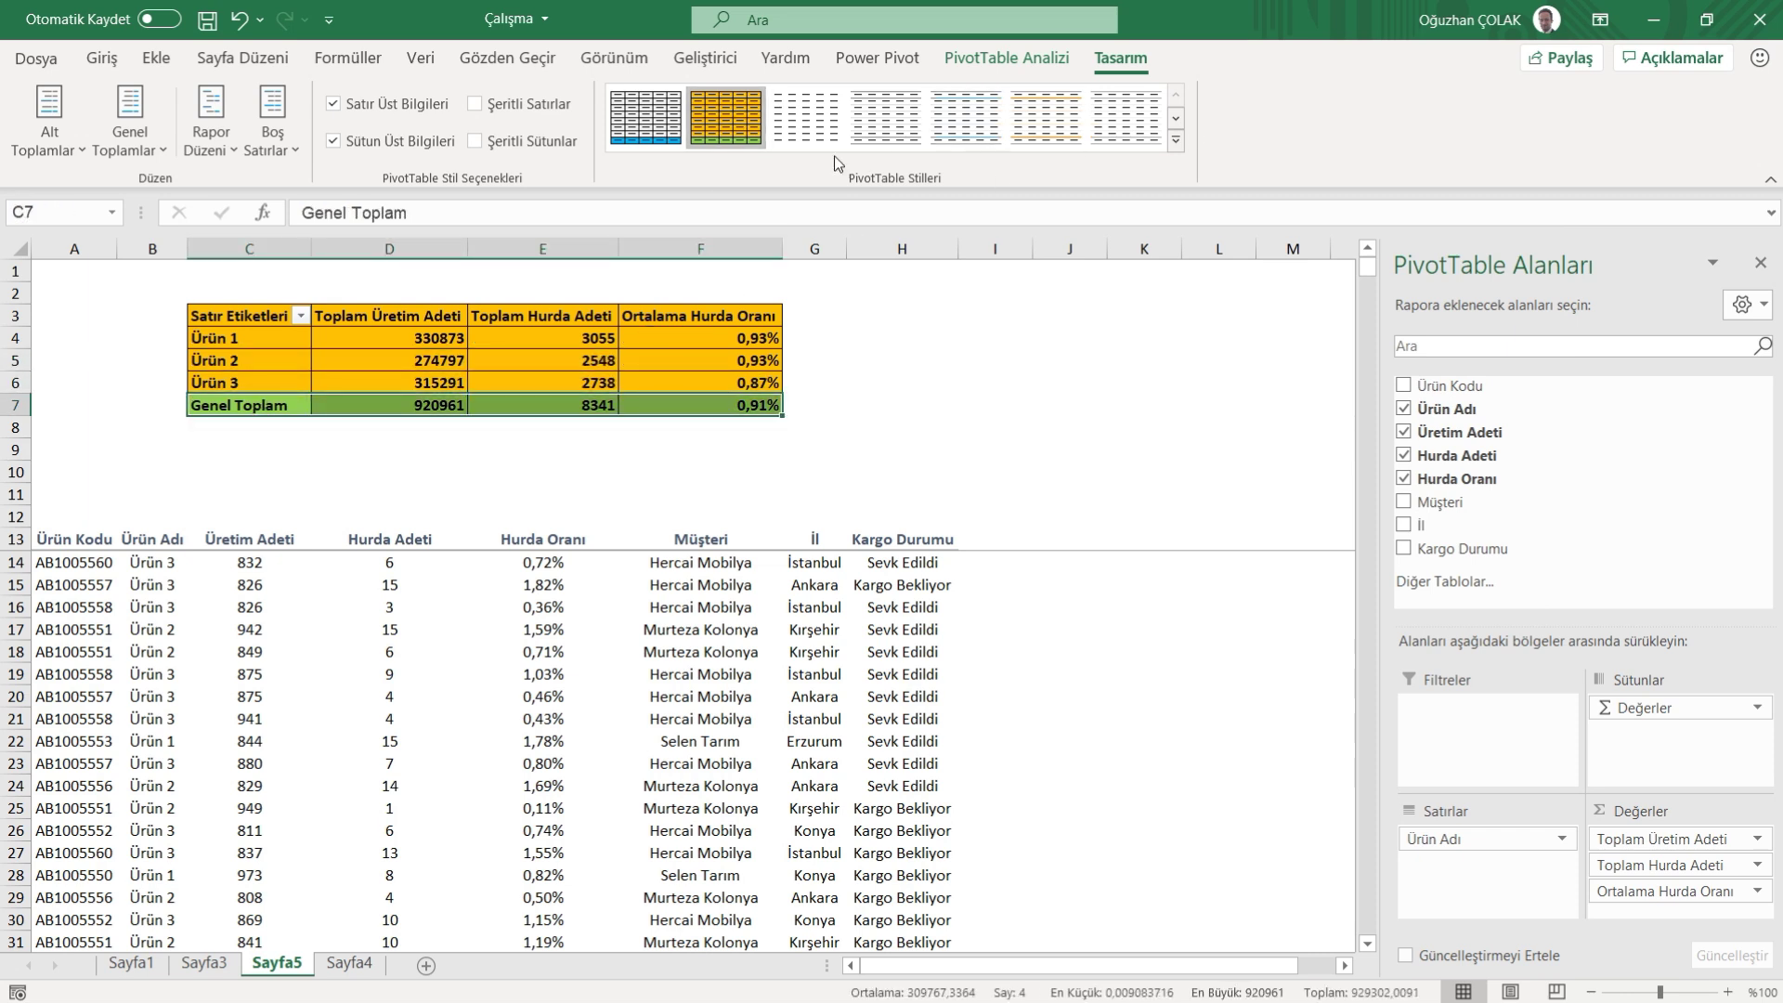
left_click(805, 116)
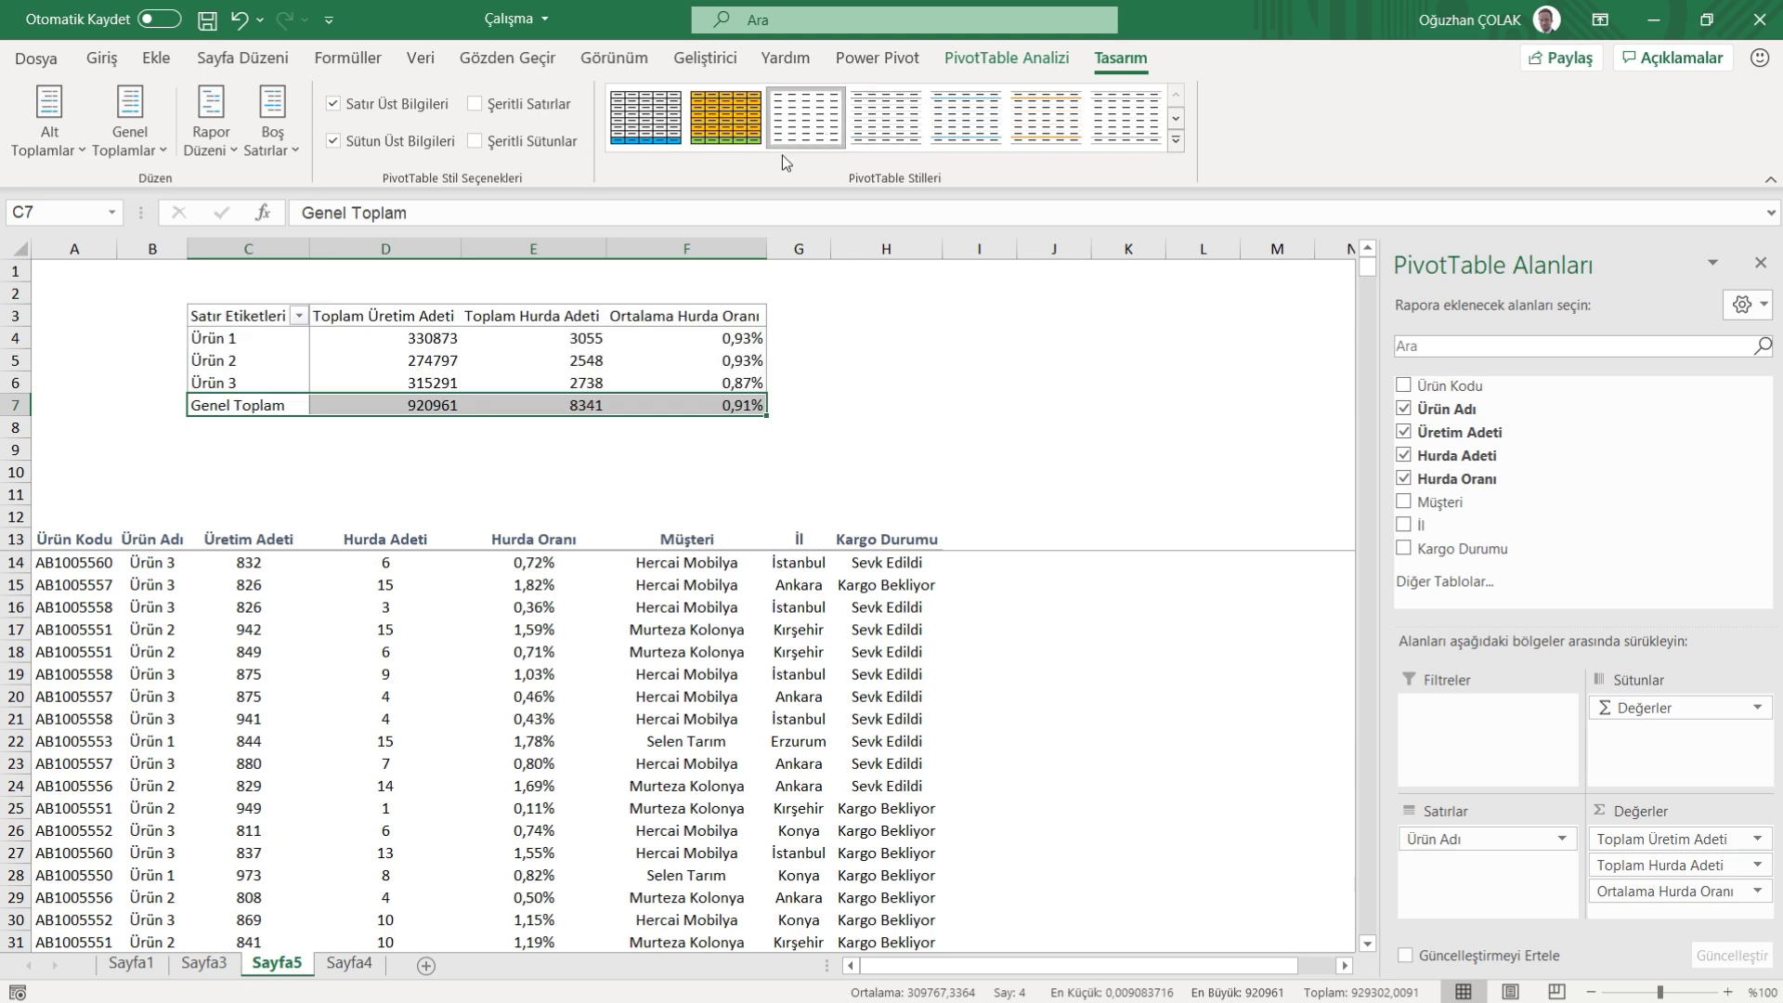
left_click(1013, 61)
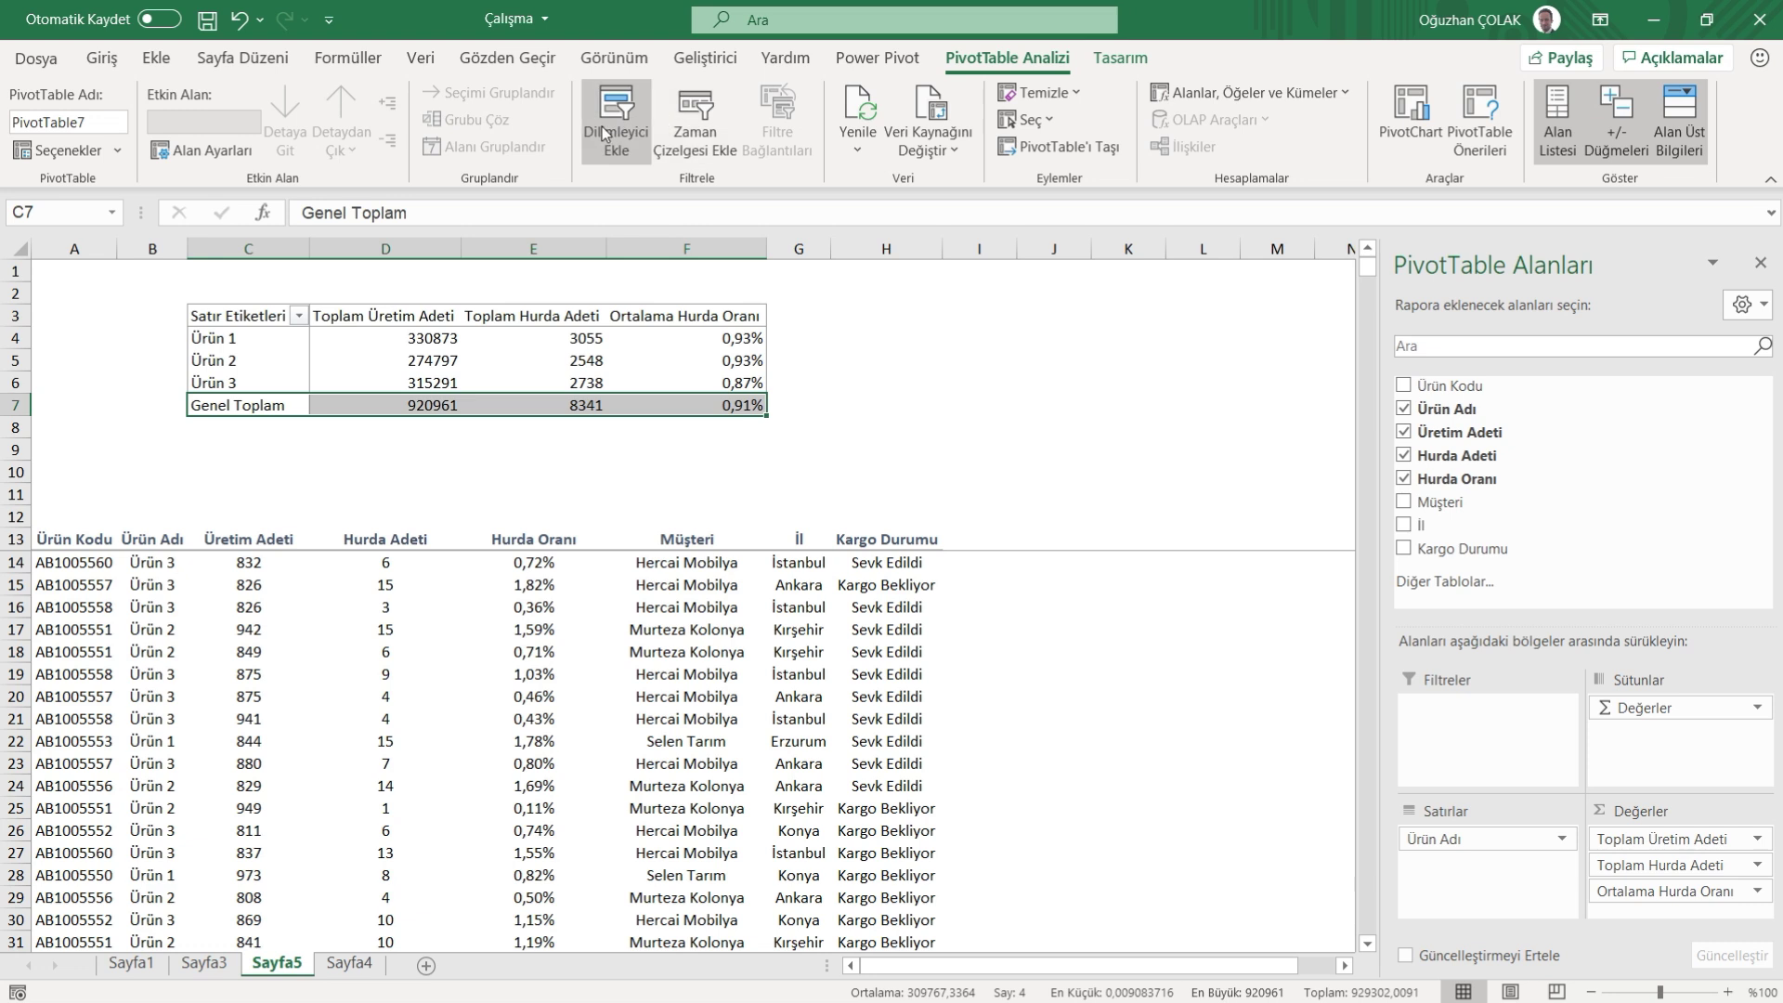
- Hide the field list and insert Müşteri, İl and Kargo Durumu slicers
left_click(1761, 268)
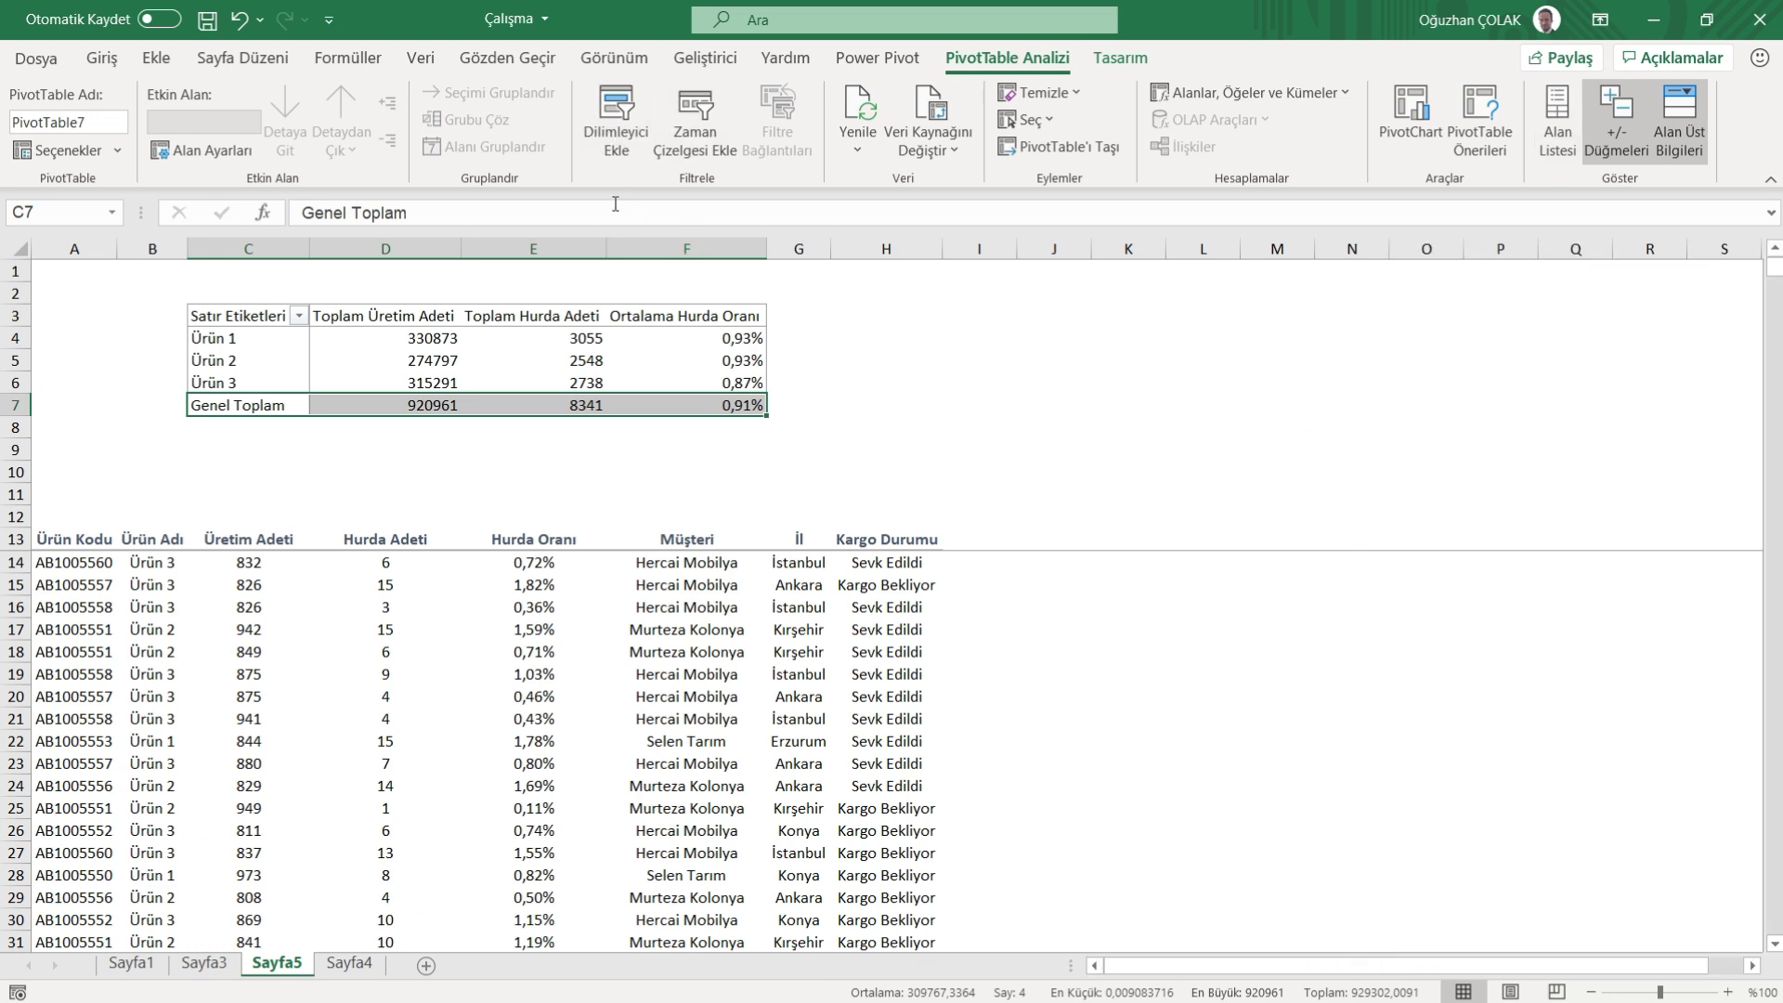
left_click(600, 121)
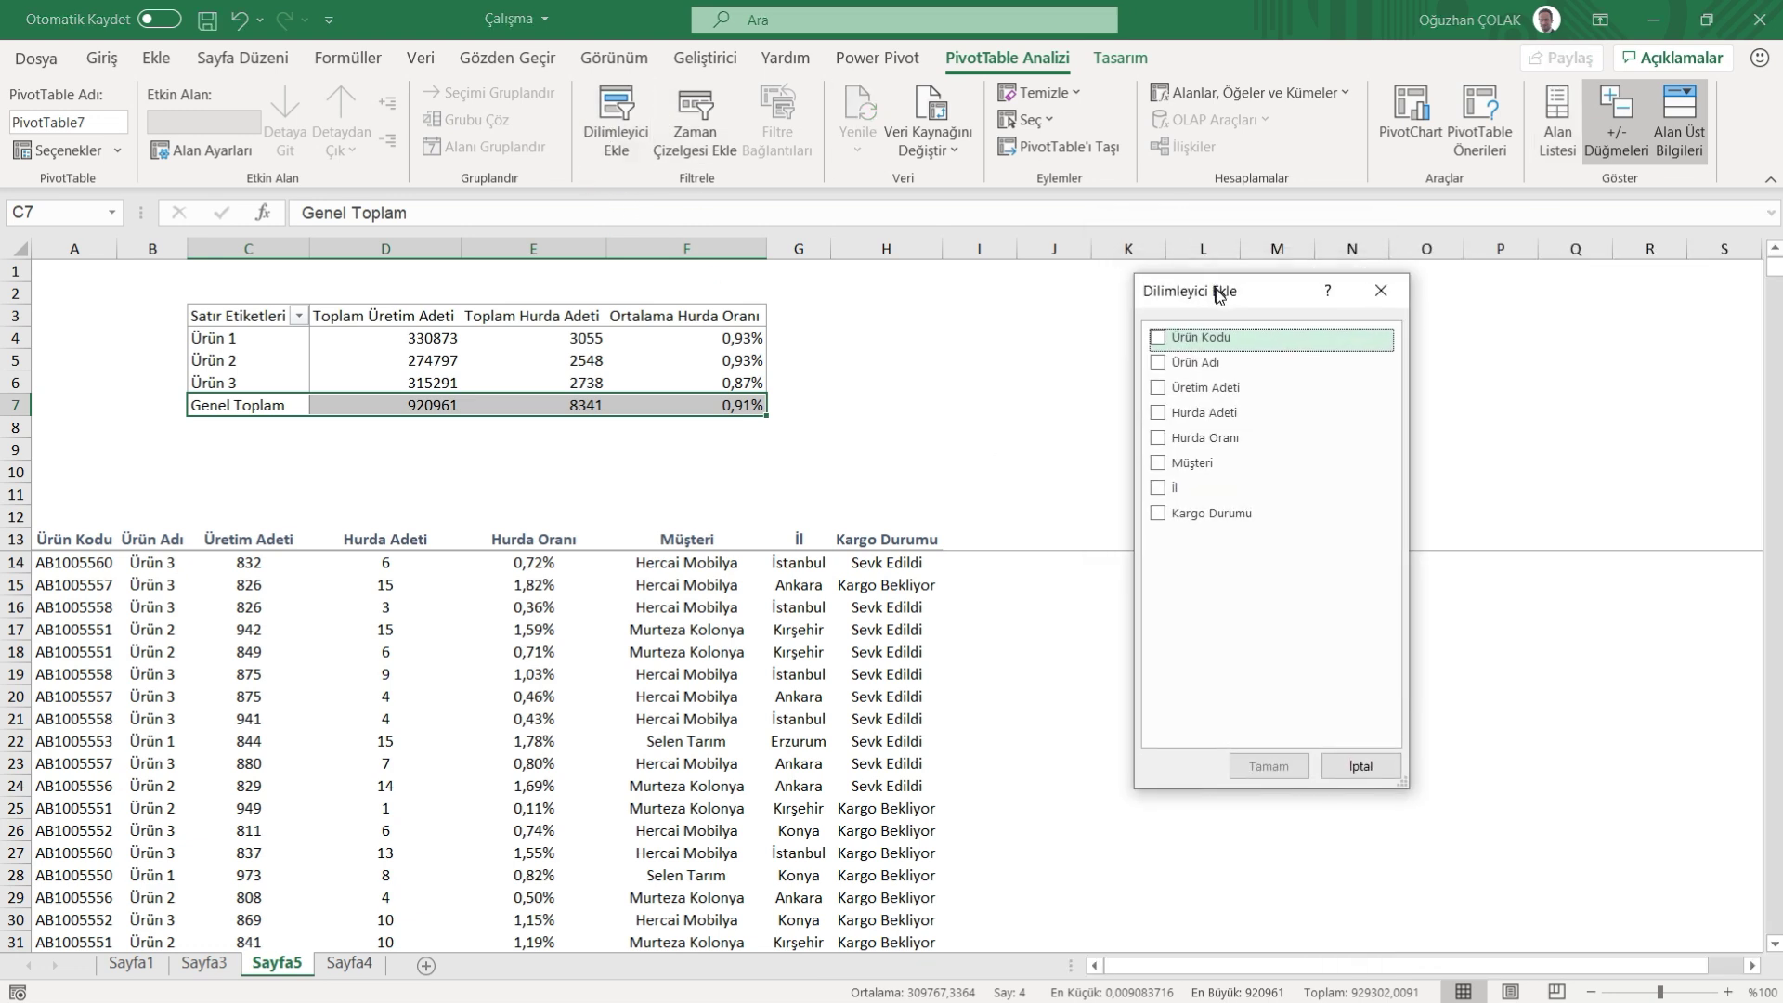
left_click(1163, 467)
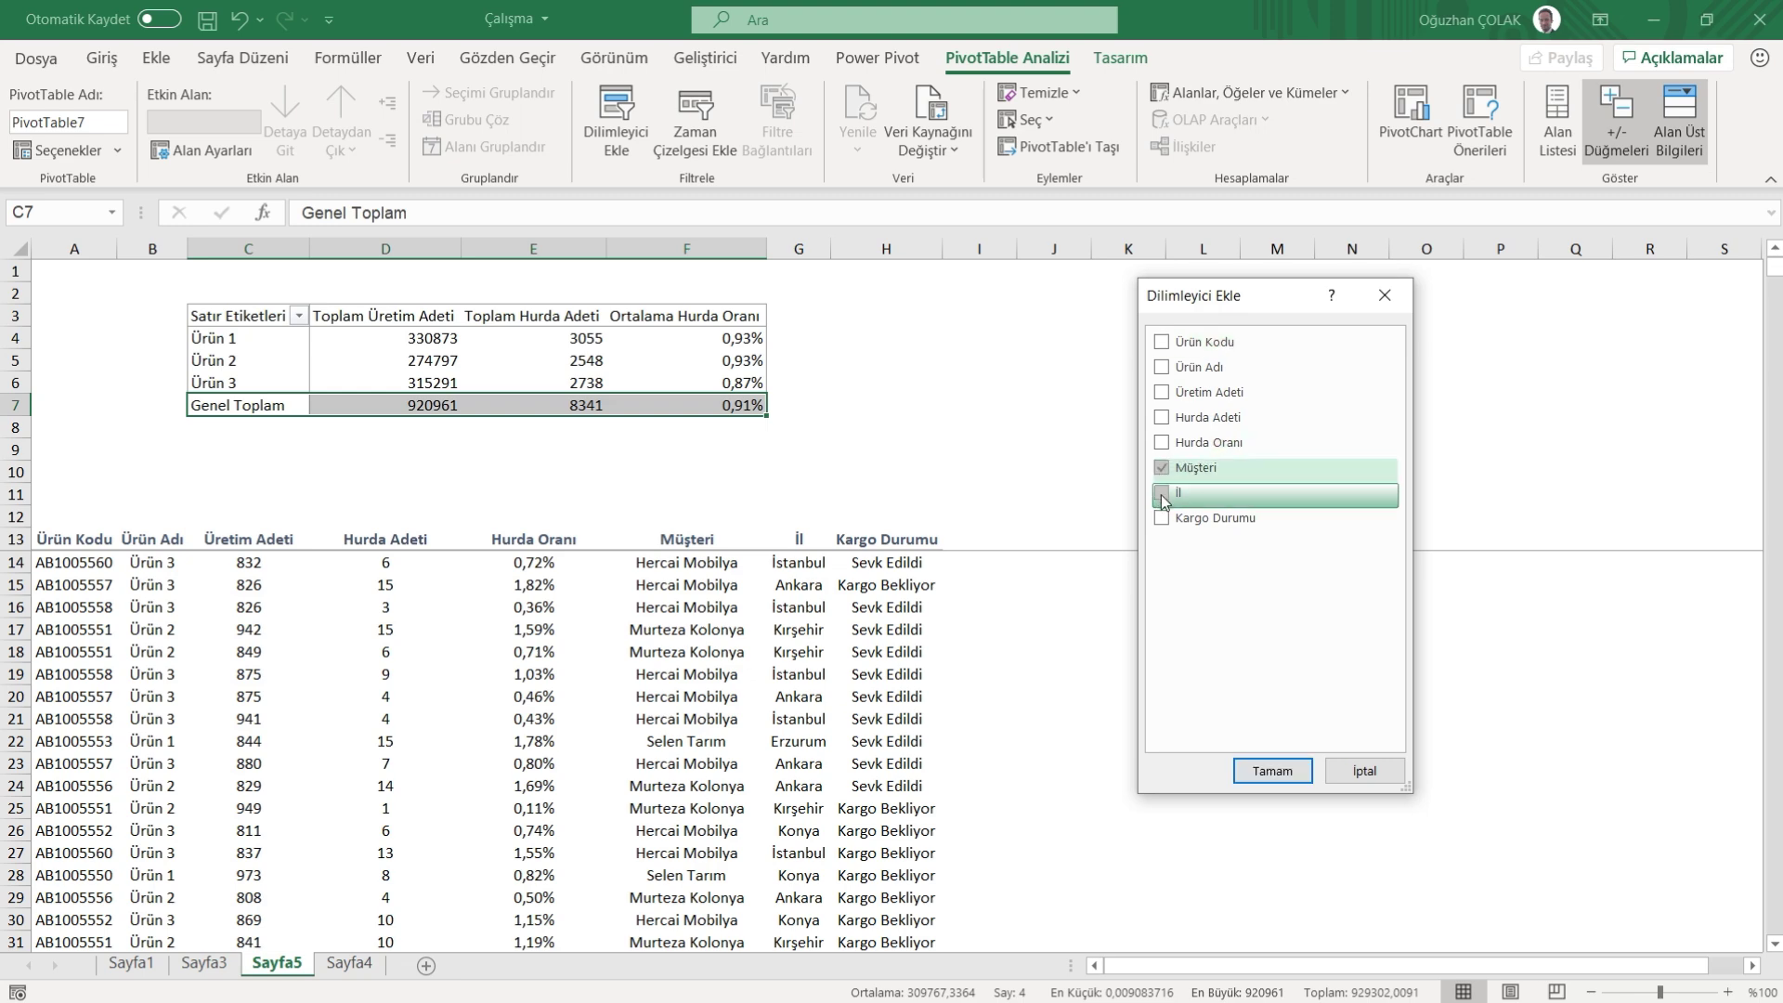
left_click(1163, 495)
left_click(1167, 518)
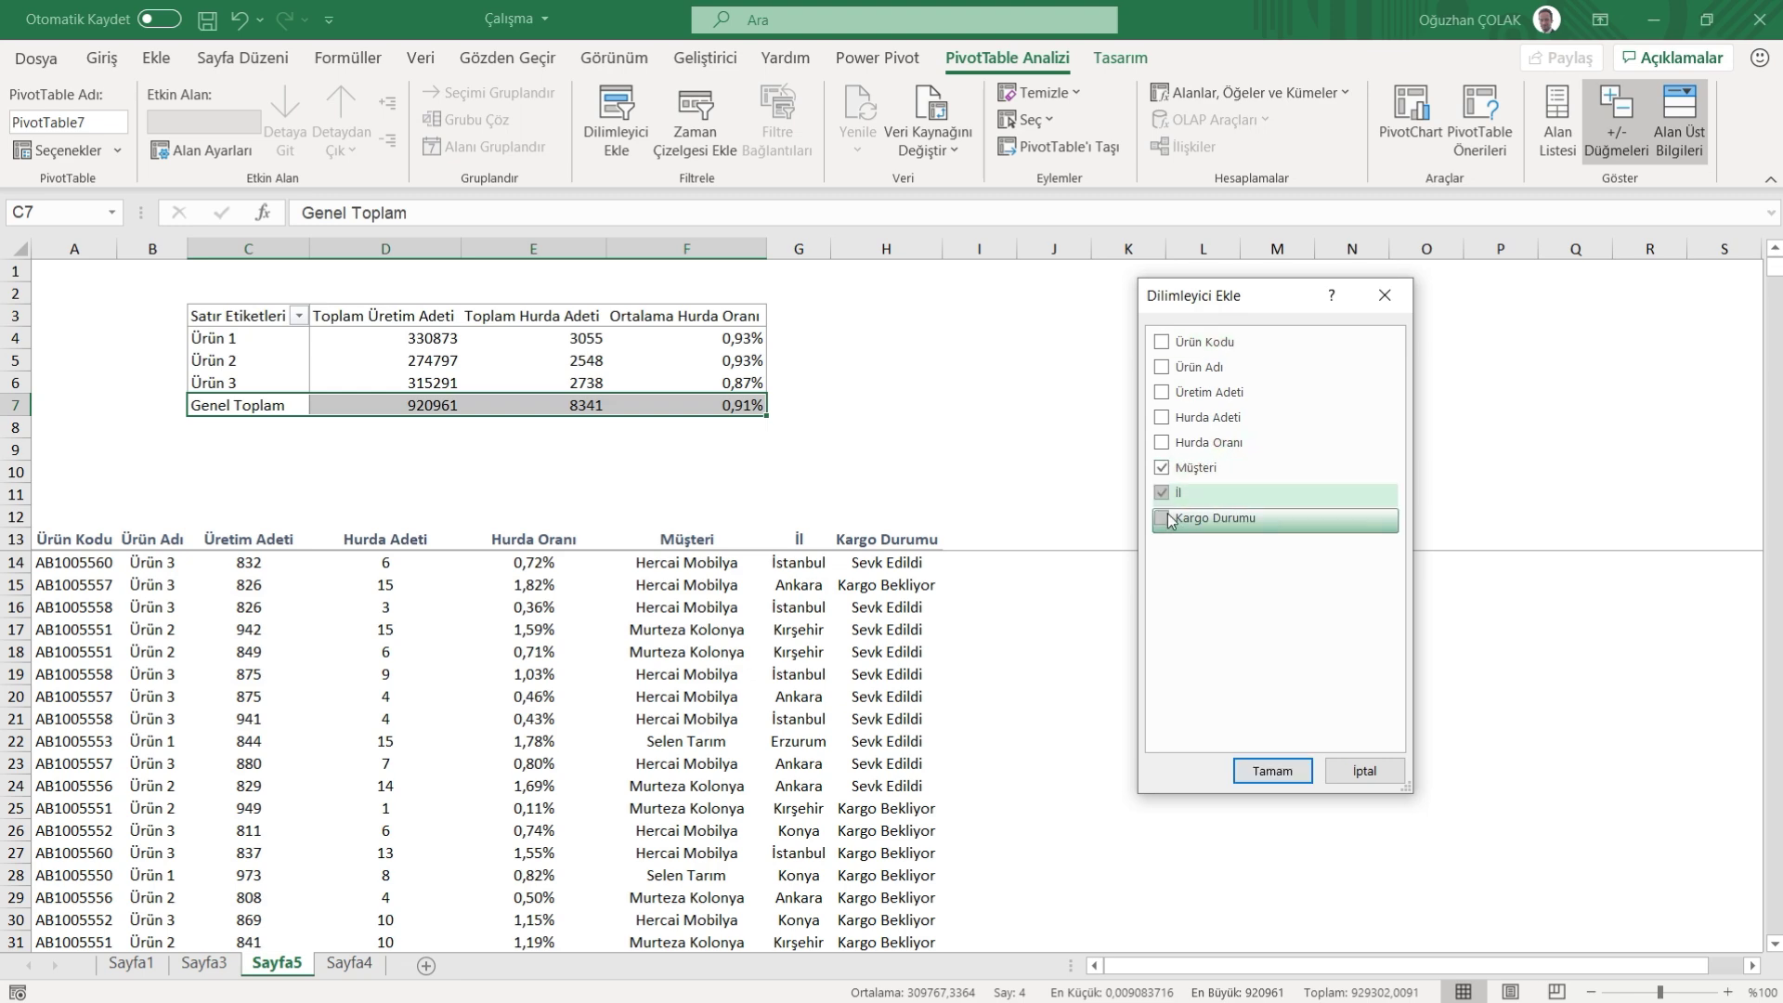
left_click(1270, 770)
- Shrink the Kargo Durumu slicer into columns A–B and move Müşteri below the pivot table
left_click_drag(921, 383, 1132, 327)
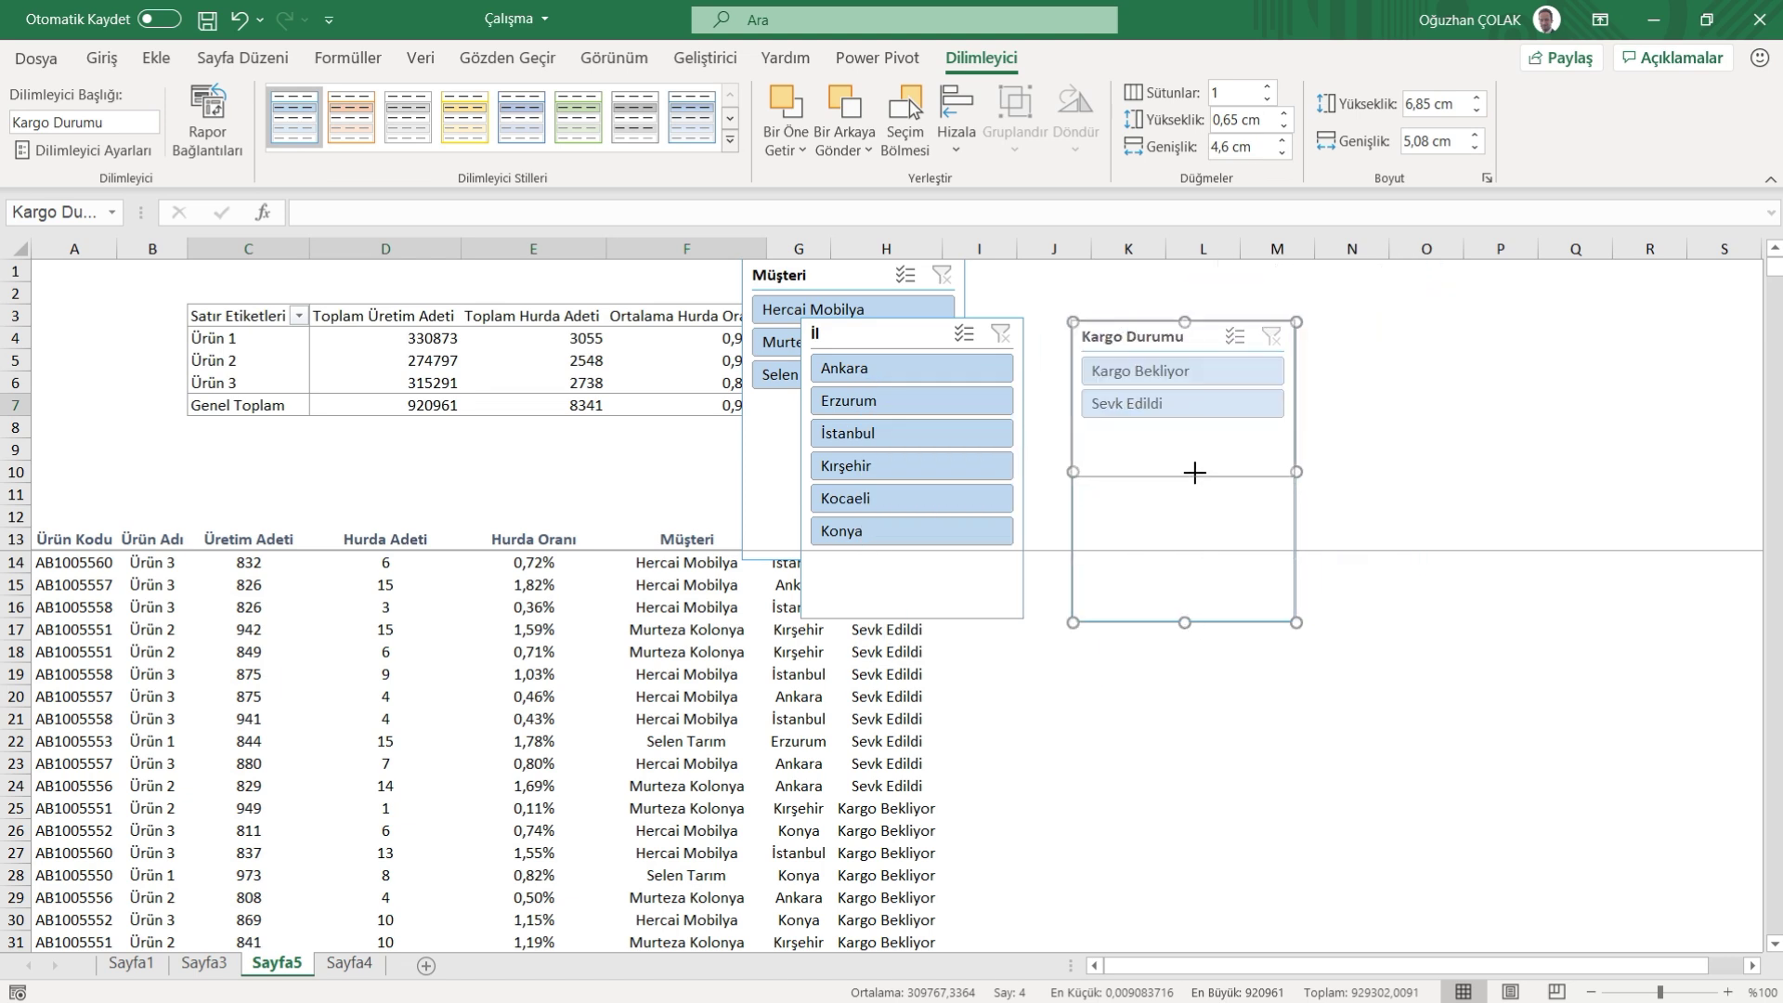
left_click_drag(1185, 621, 1185, 436)
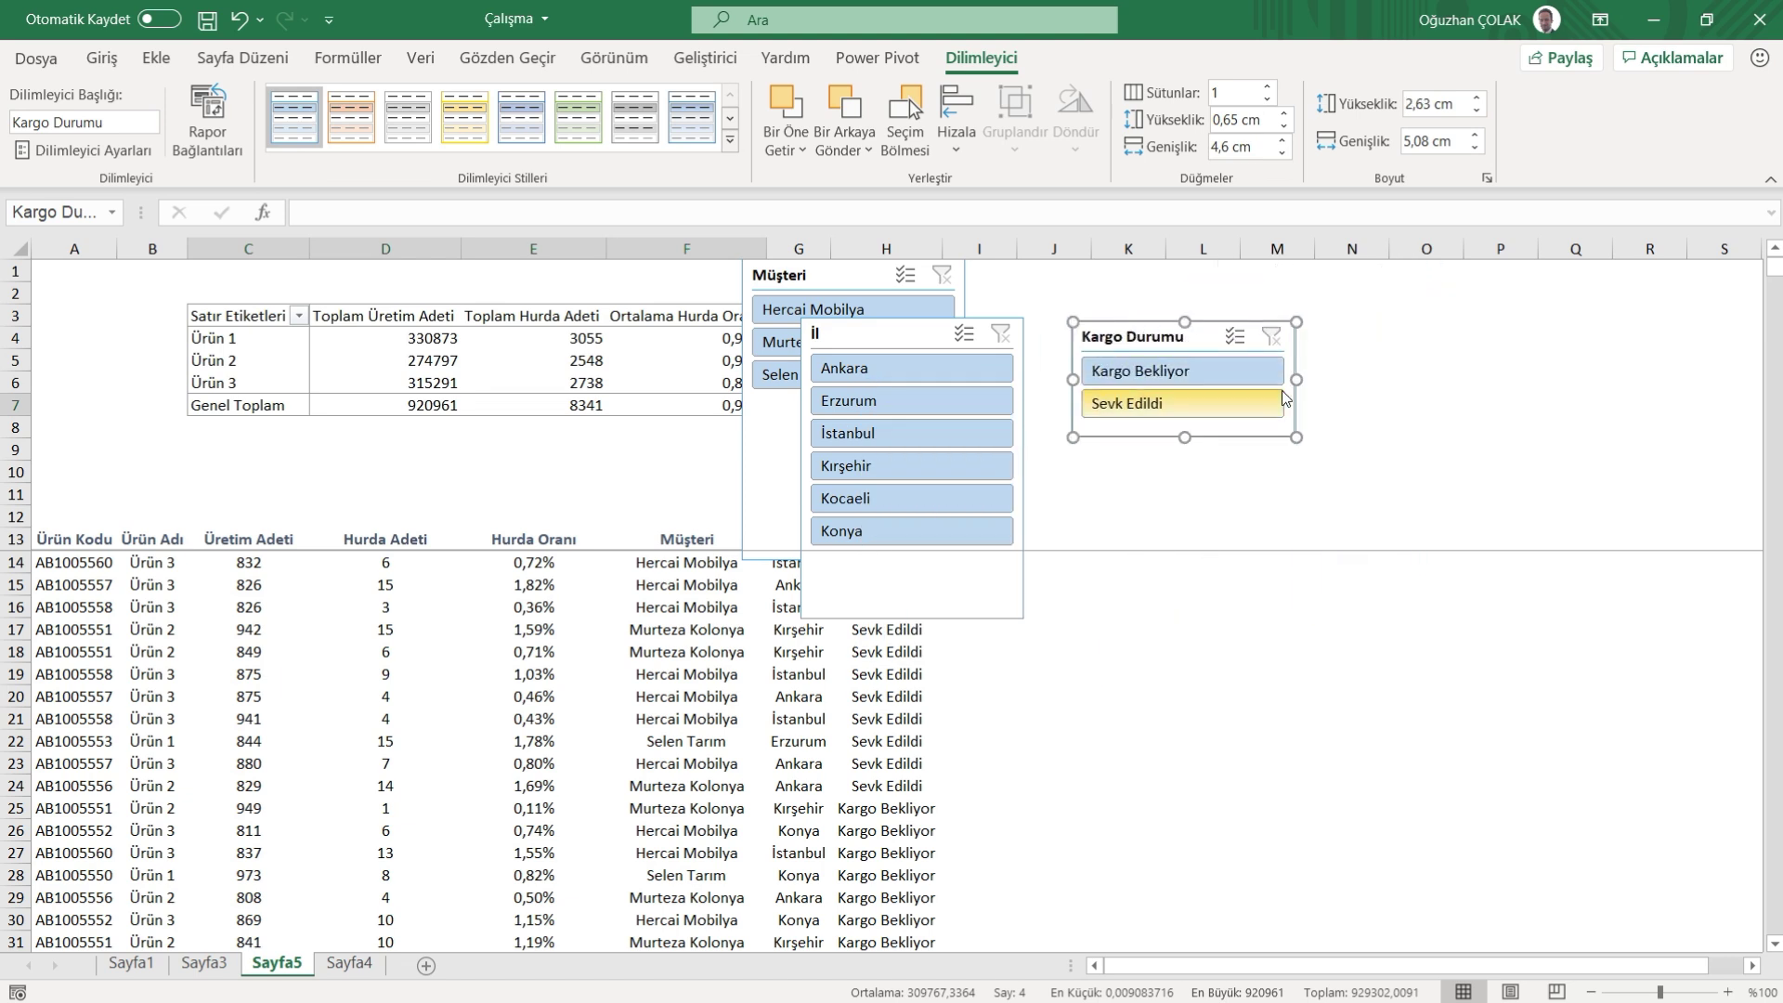
left_click_drag(1296, 378, 1226, 379)
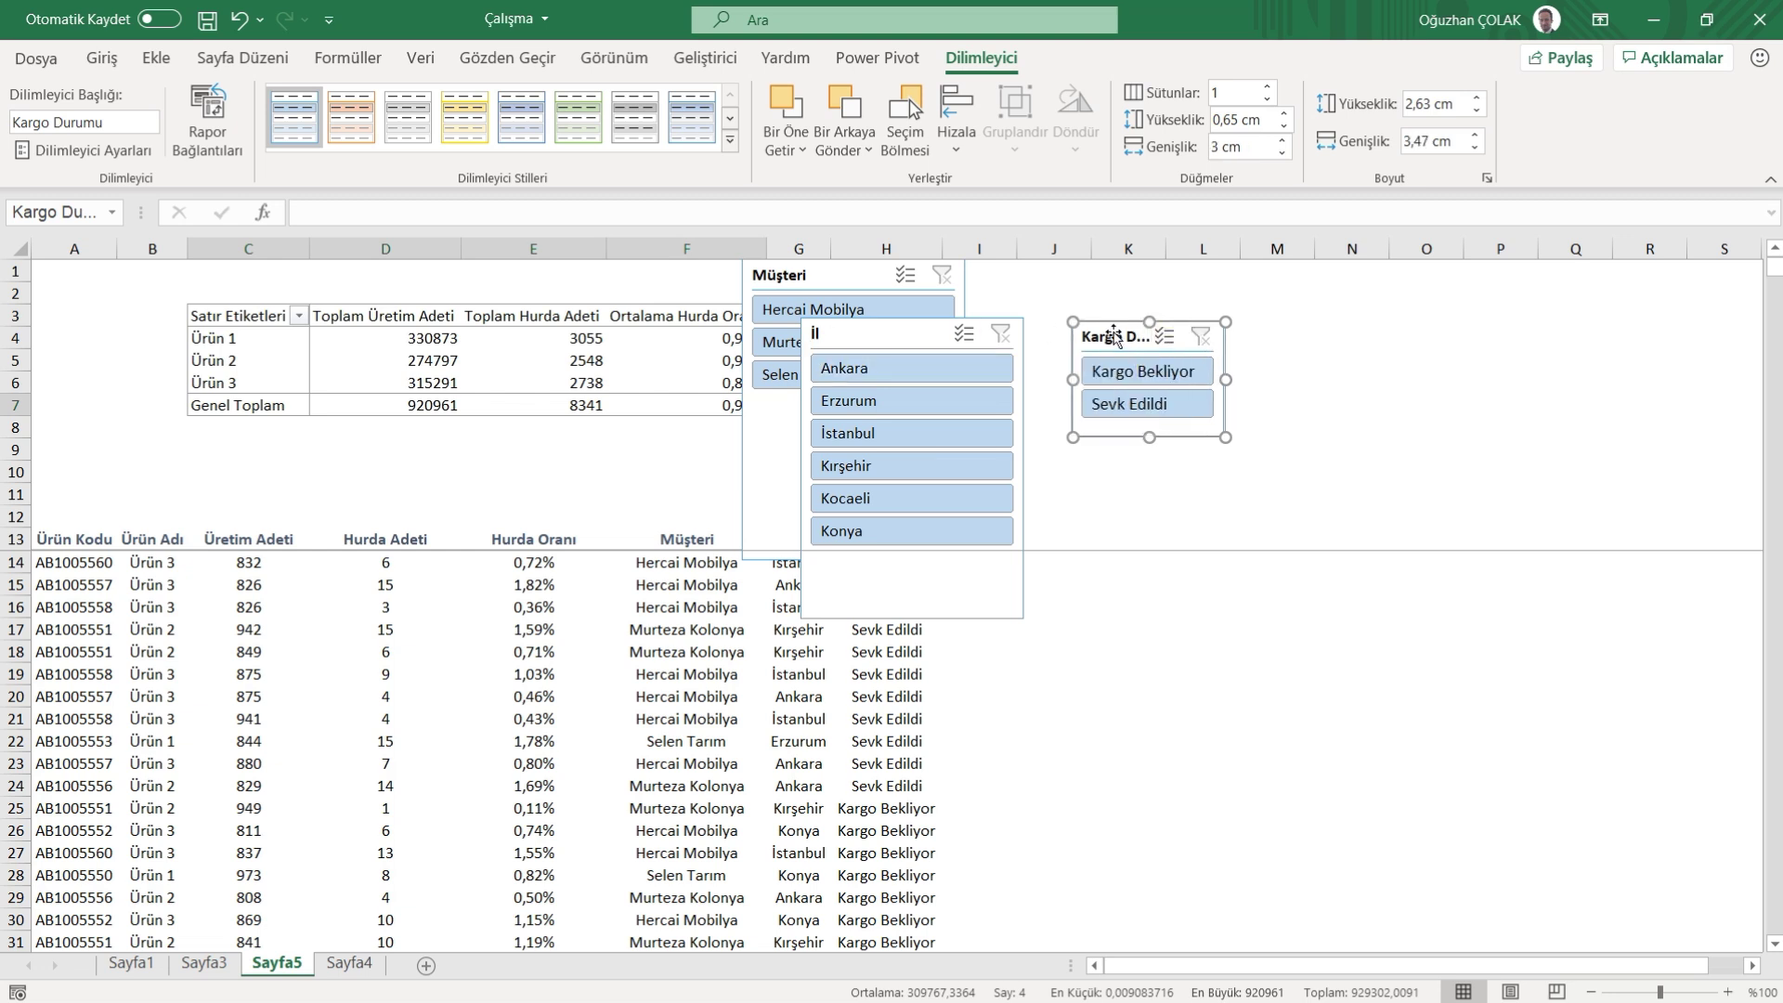
left_click_drag(1103, 334, 71, 317)
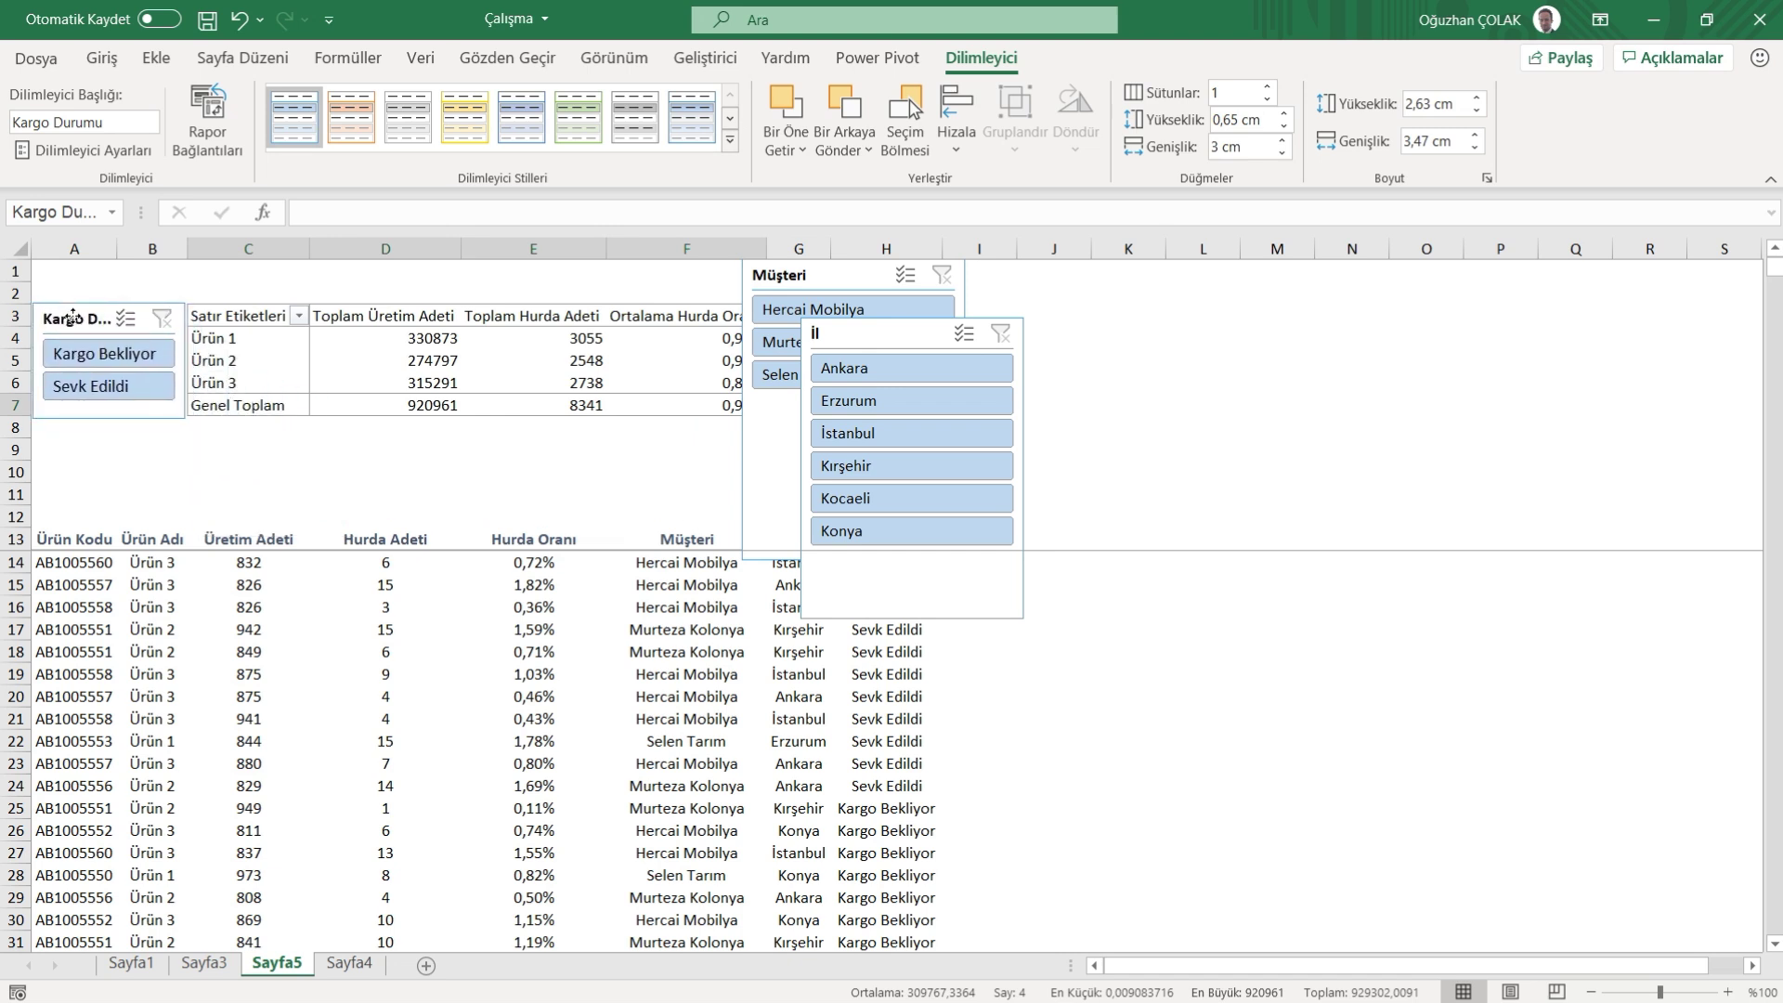
left_click_drag(783, 489, 355, 645)
left_click_drag(422, 717, 427, 544)
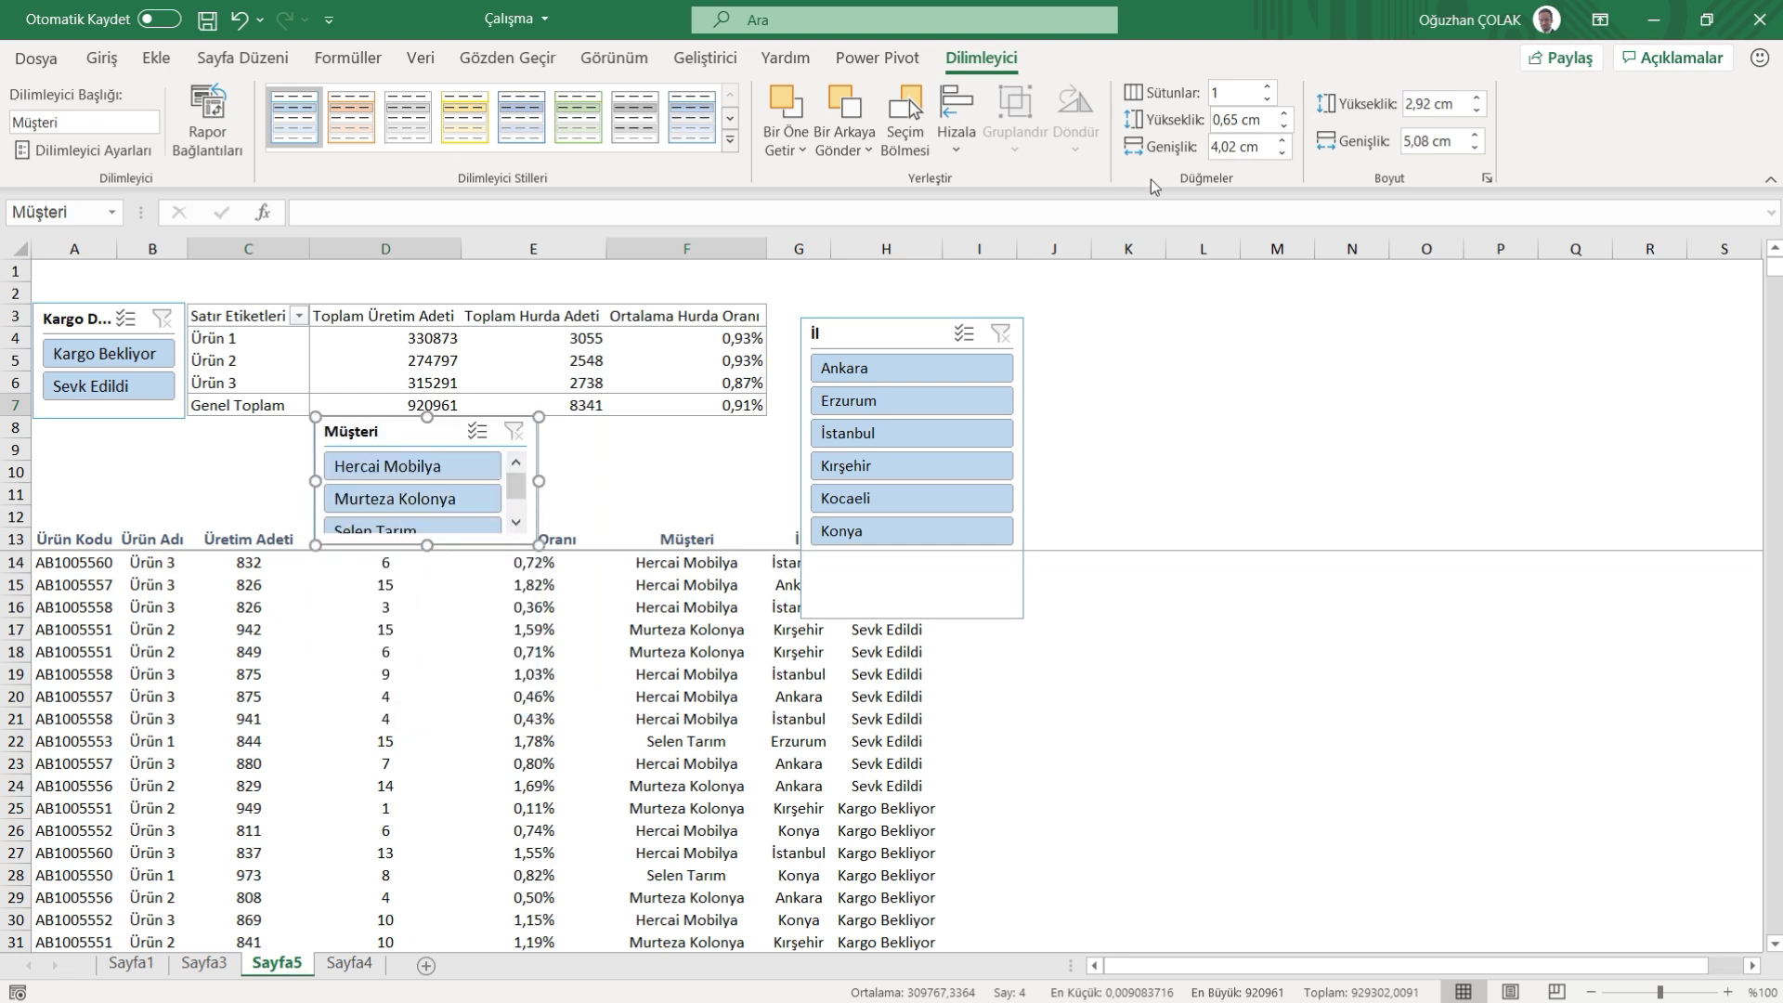
- Set the Müşteri slicer to 3 columns and fit it under the pivot table's width
left_click(1267, 86)
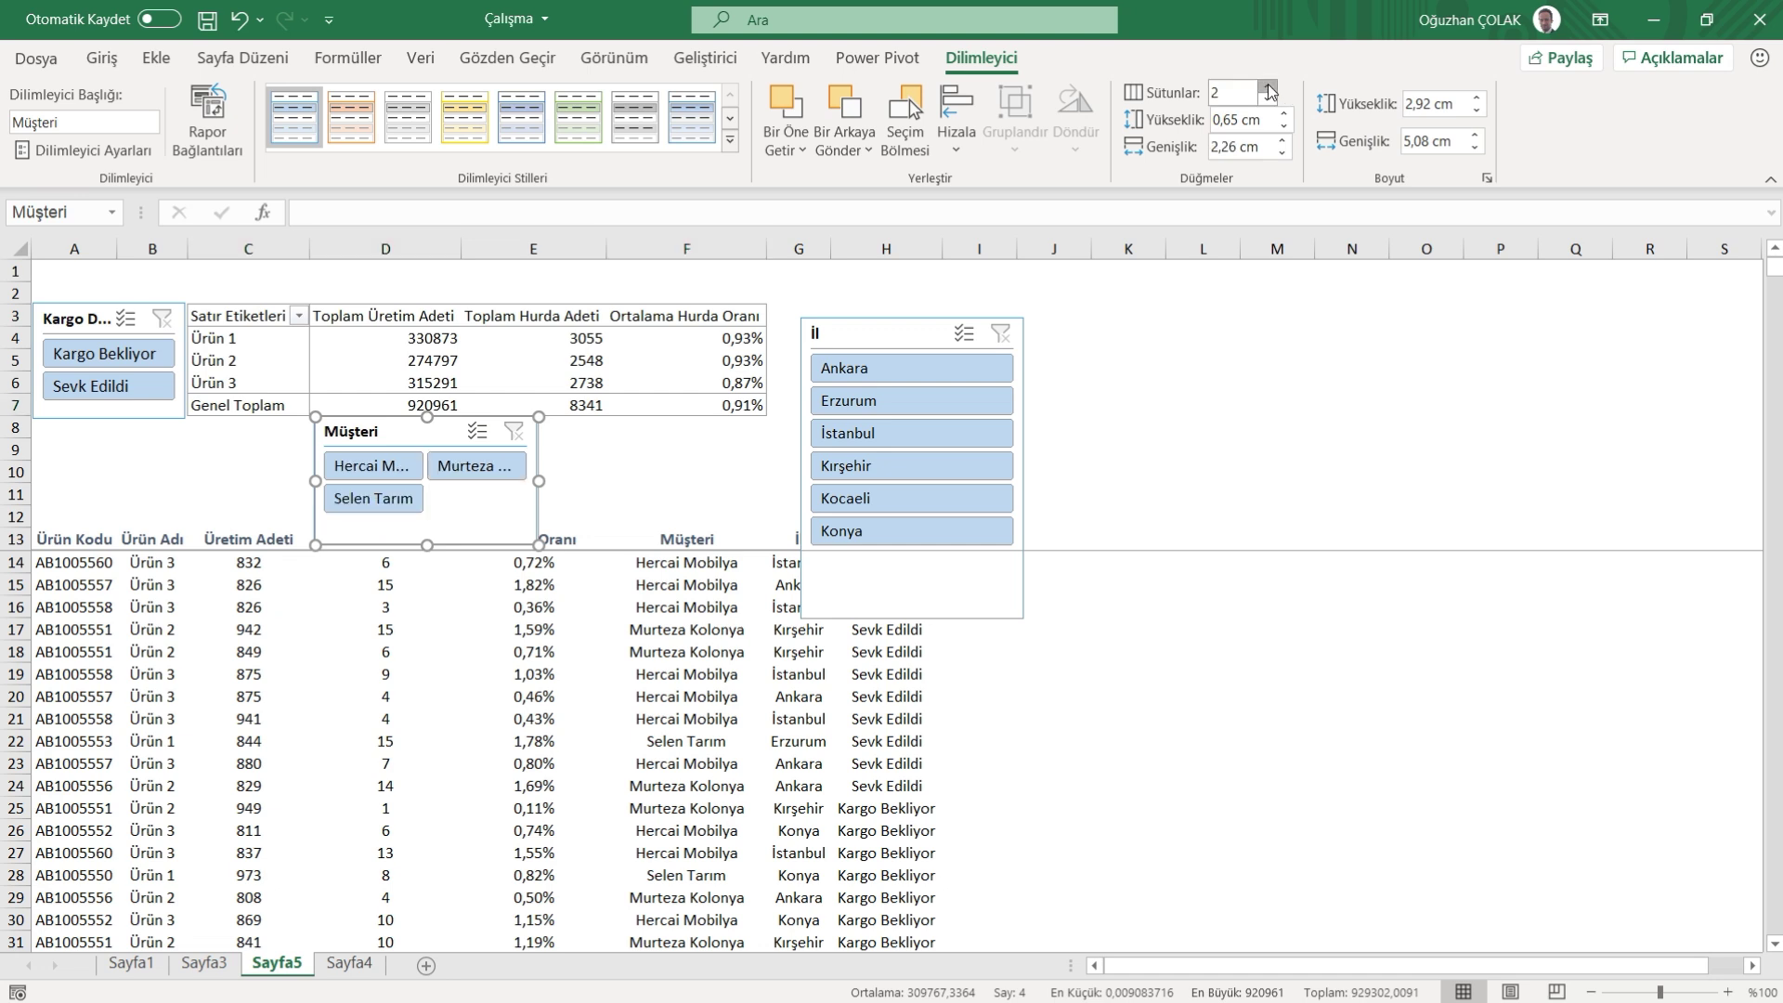
left_click(1267, 86)
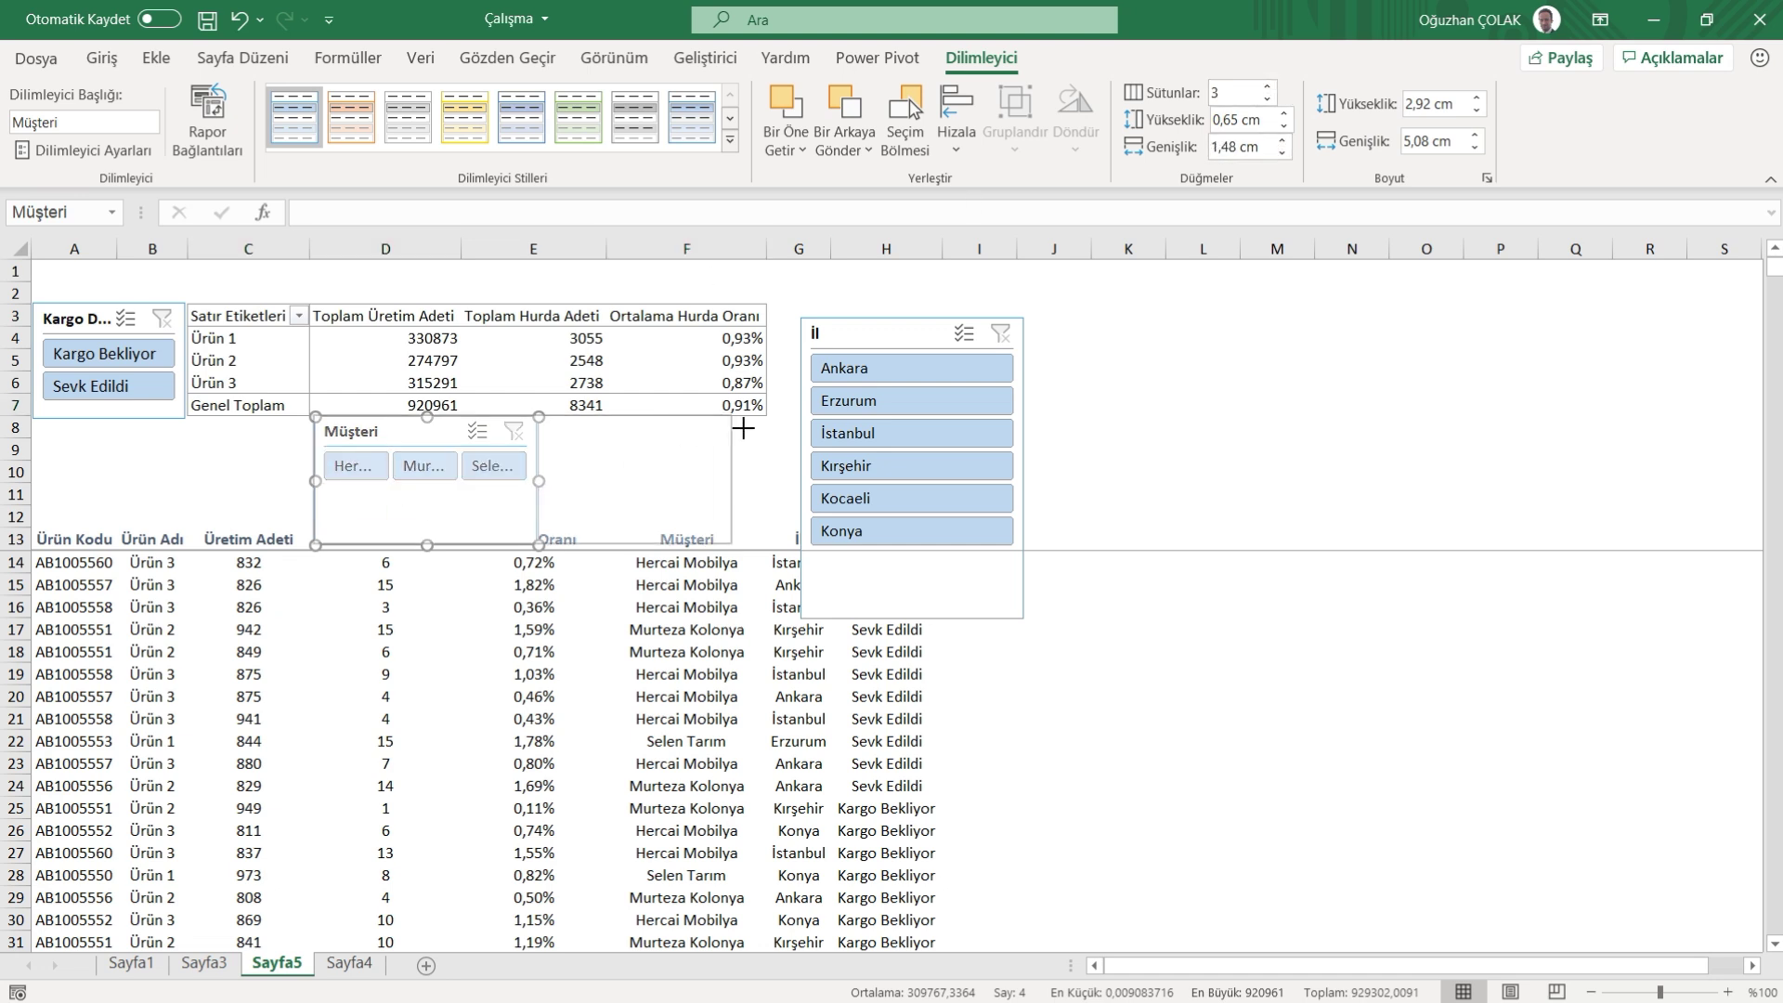
left_click_drag(537, 481, 753, 483)
left_click_drag(450, 435, 386, 456)
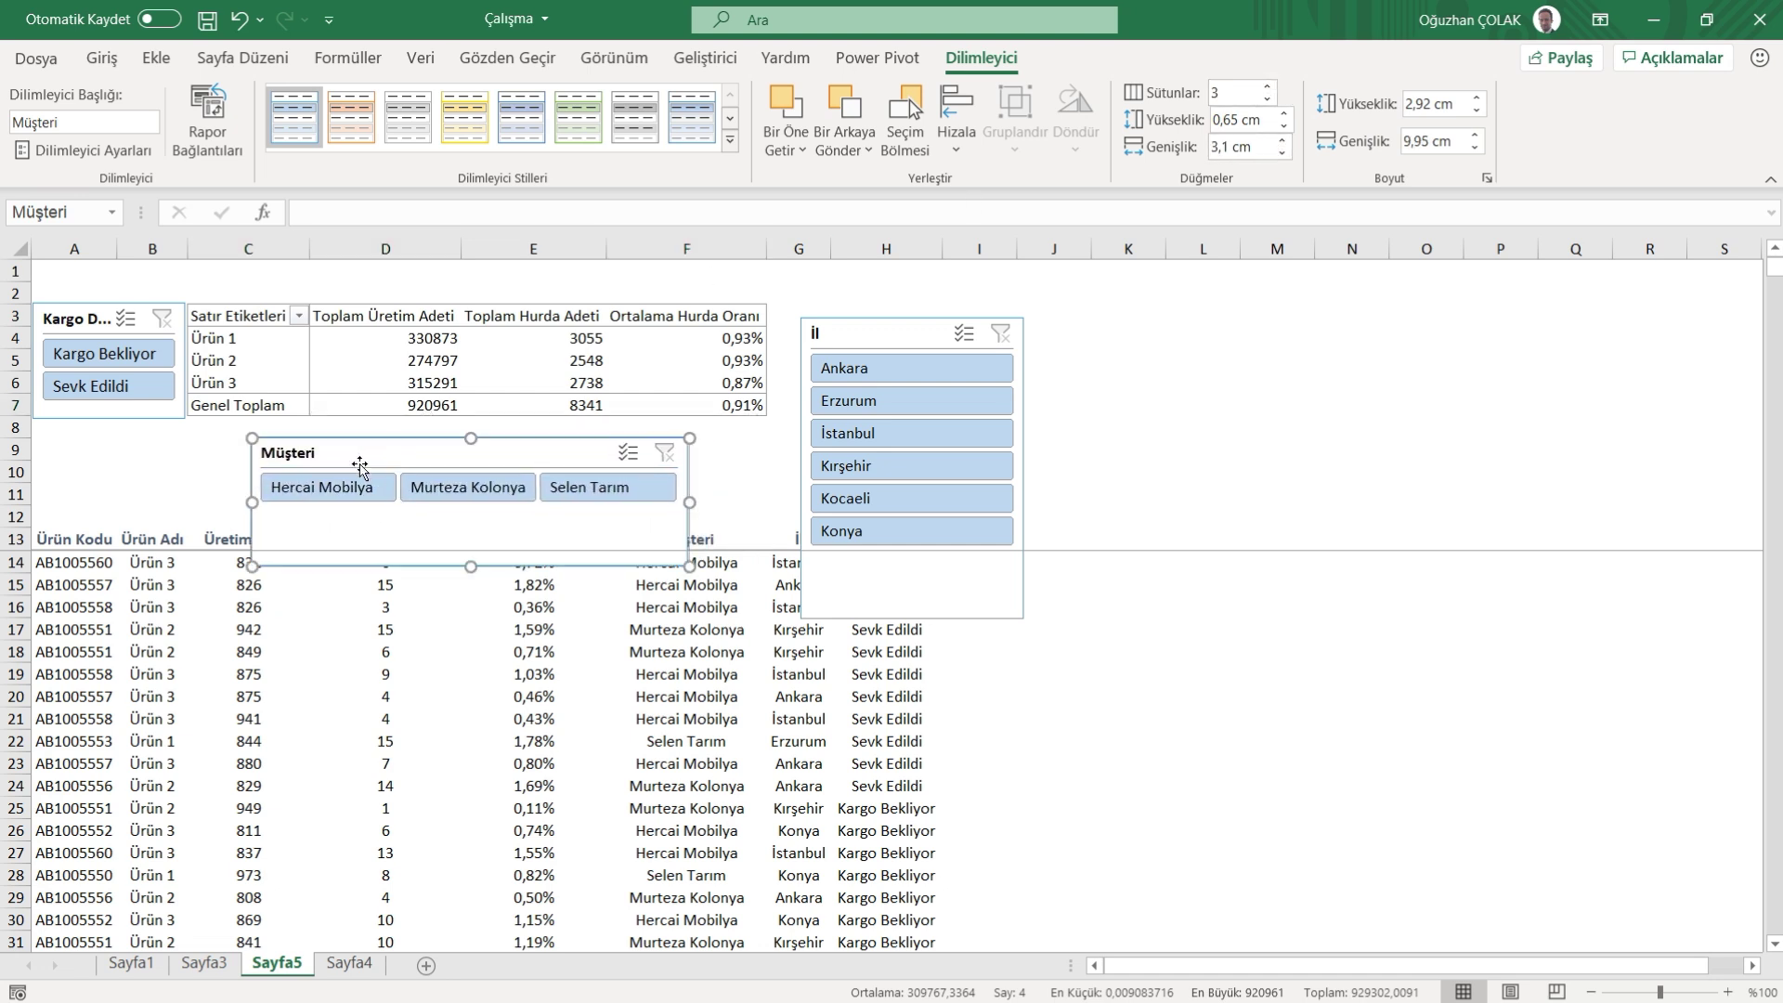
left_click_drag(240, 502, 154, 585)
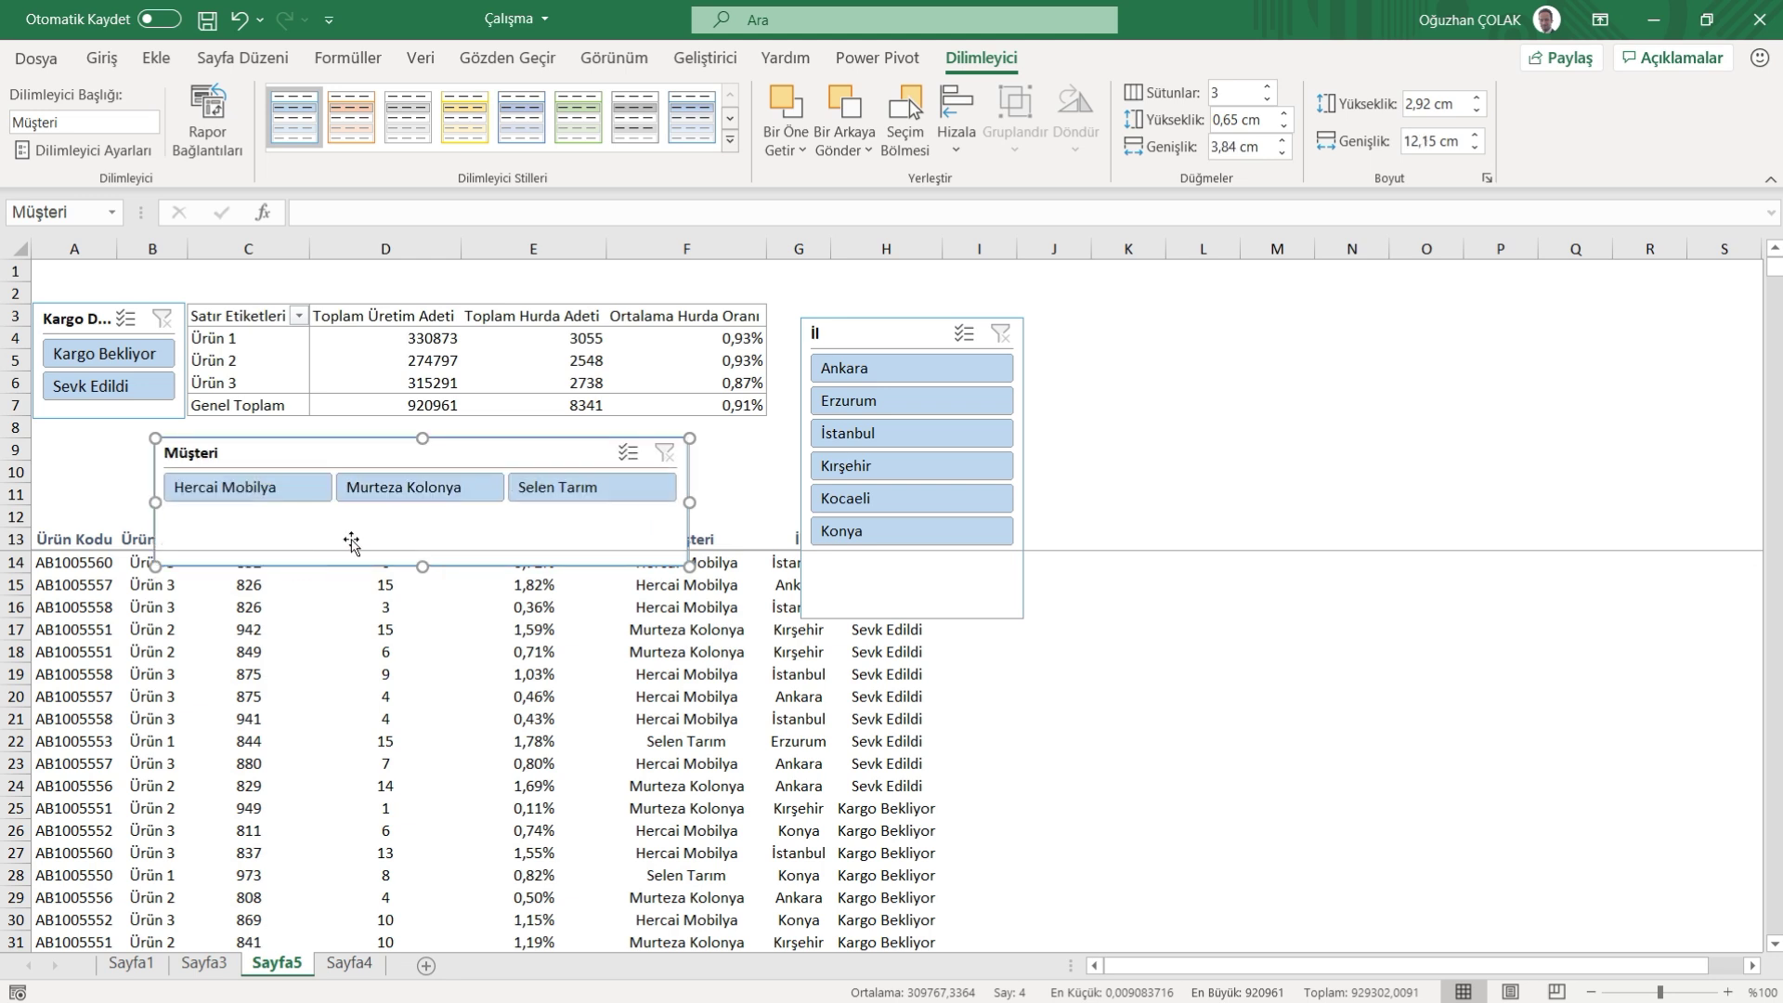
left_click_drag(421, 564, 422, 532)
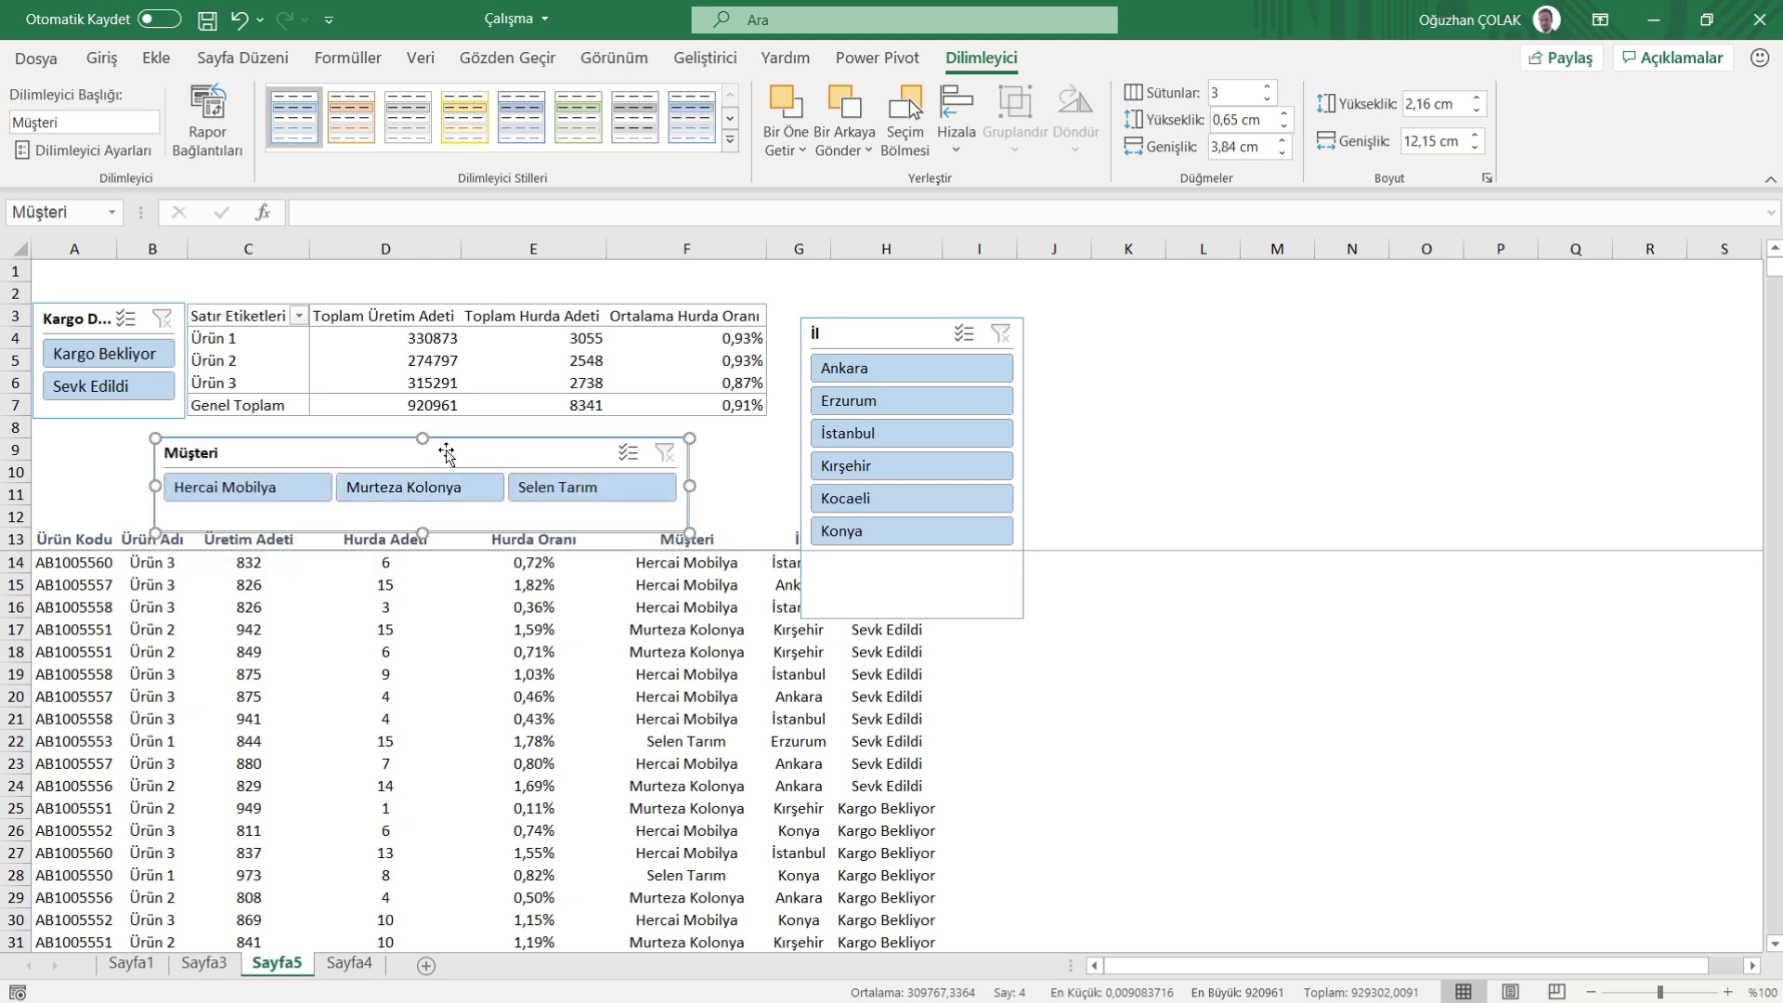
mouse_move(453, 444)
left_mouse_down()
mouse_move(488, 430)
mouse_move(514, 447)
left_mouse_up()
left_click_drag(724, 472, 769, 466)
- Set the İl slicer to 2 columns, shorten it and align it with the pivot top
left_click_drag(886, 343, 873, 290)
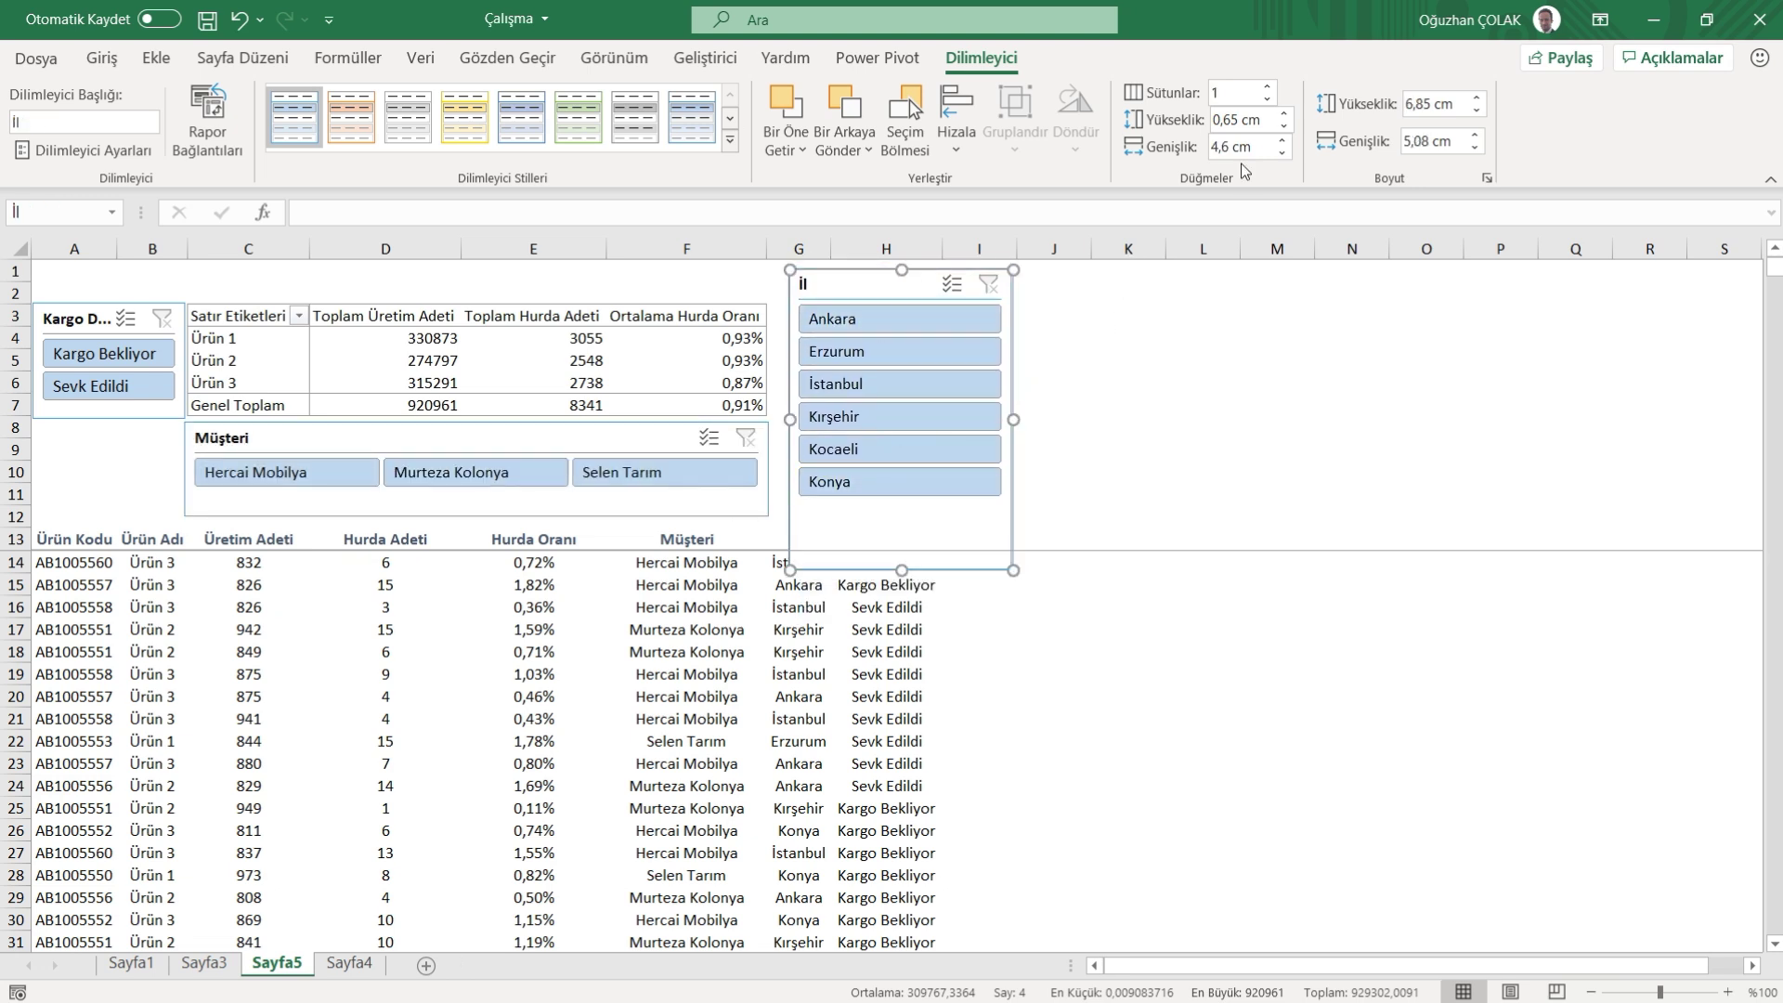
left_click(1267, 87)
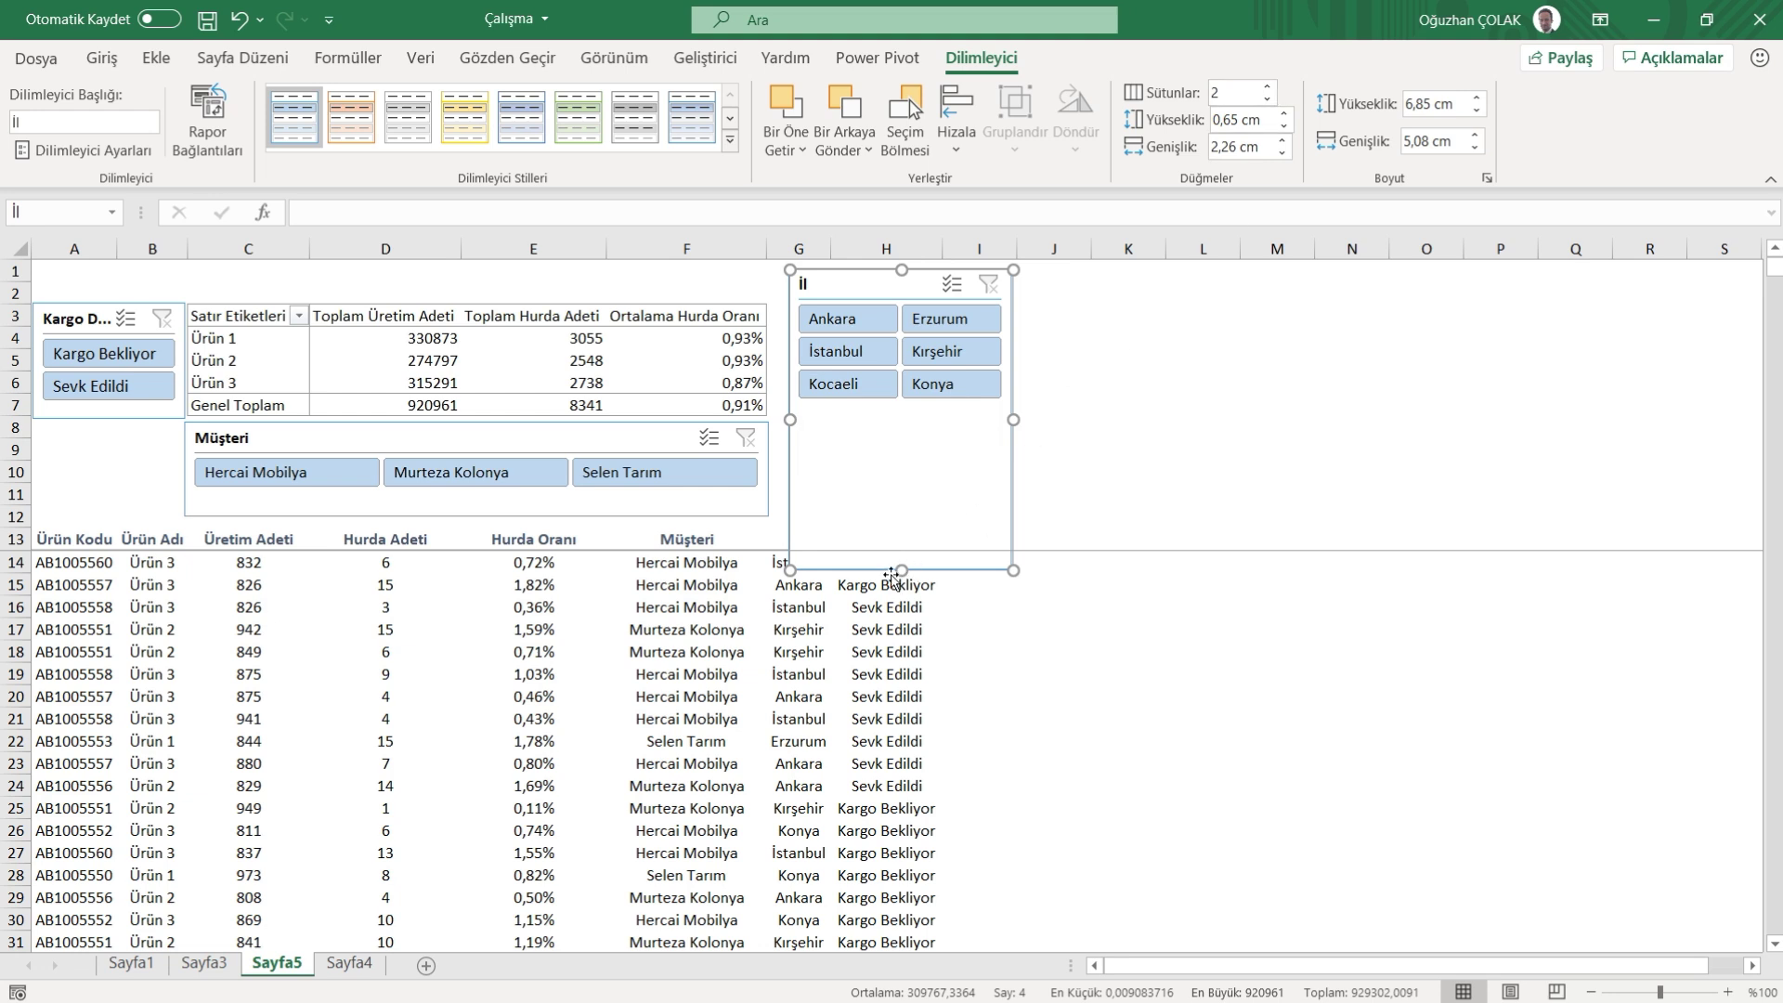
left_click_drag(901, 570, 901, 413)
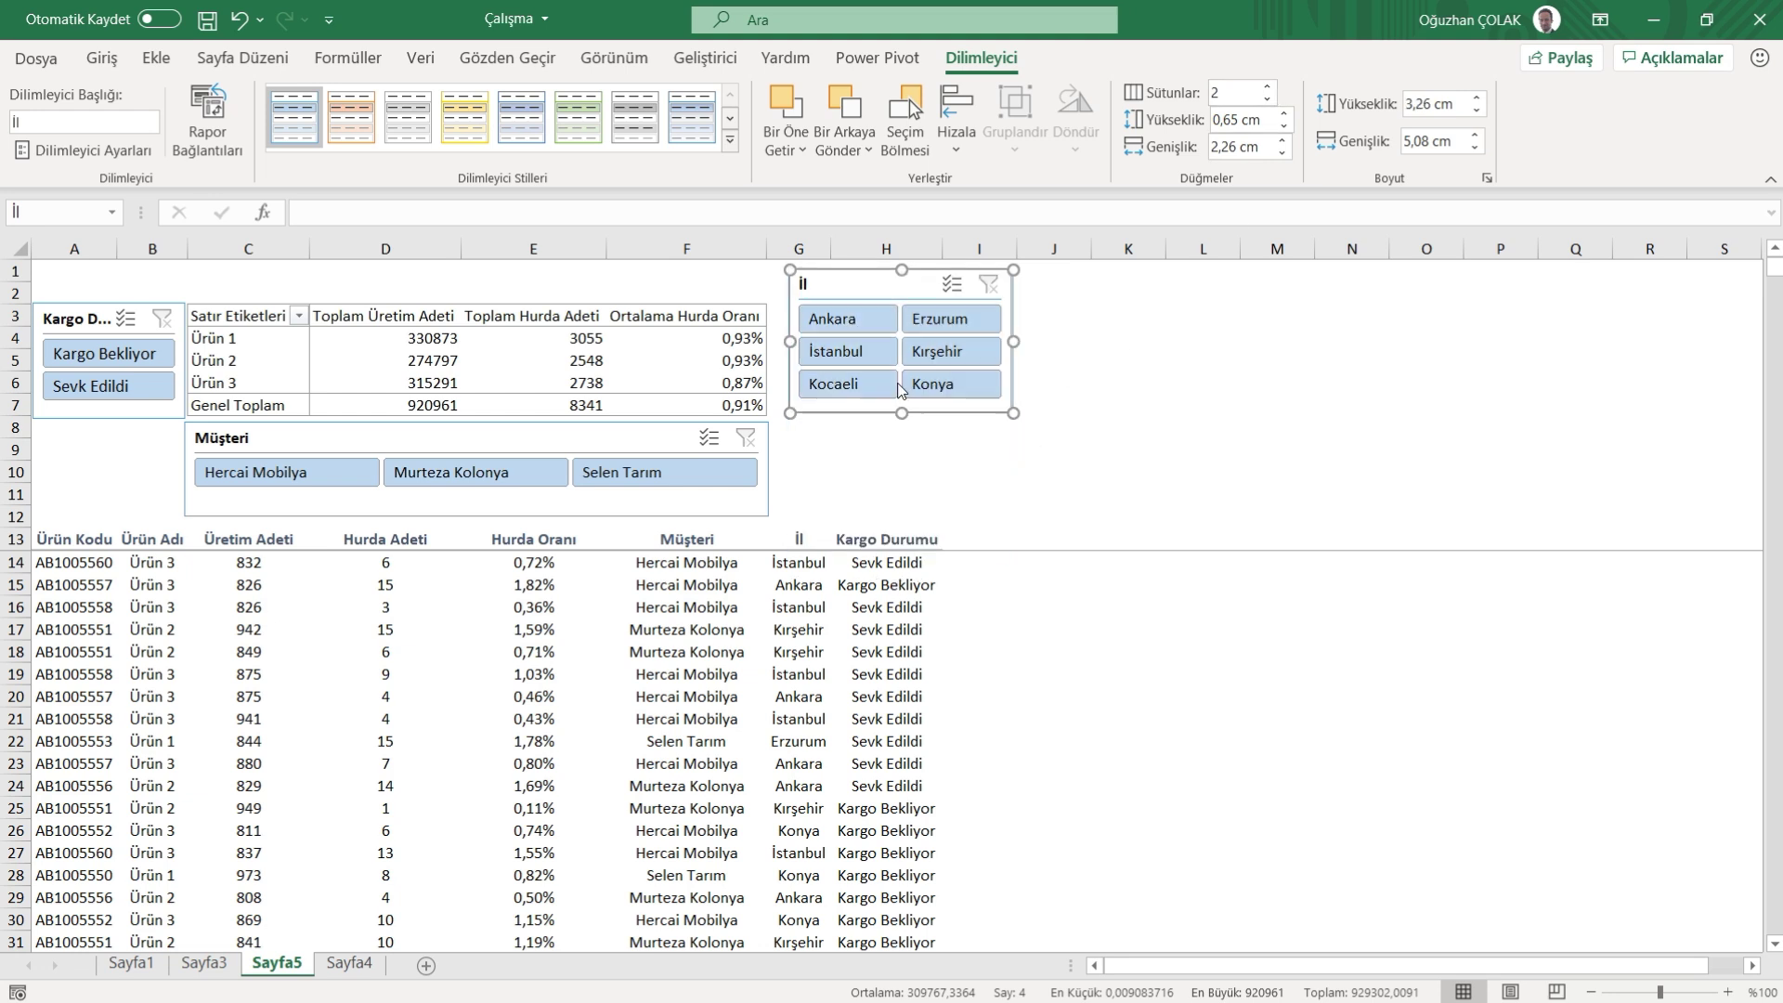
left_click_drag(870, 282, 861, 317)
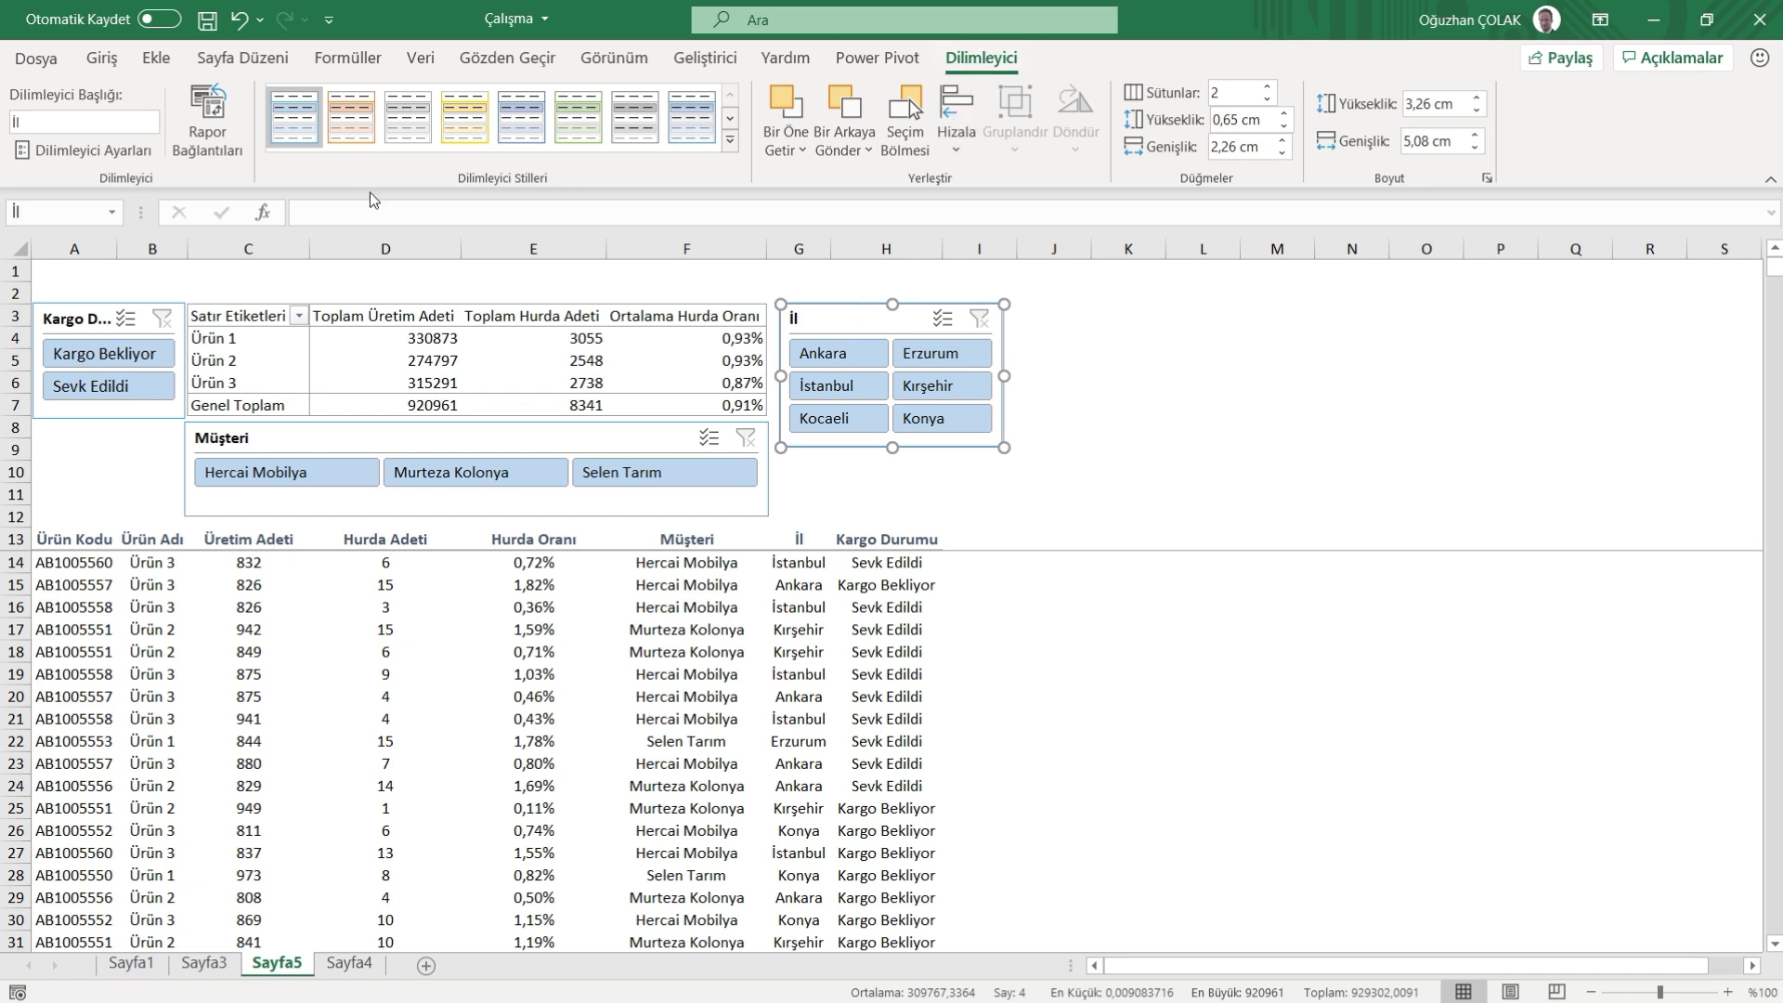
- Apply the third grey slicer style to the İl, Müşteri and Kargo Durumu slicers
left_click(407, 116)
left_click(576, 441)
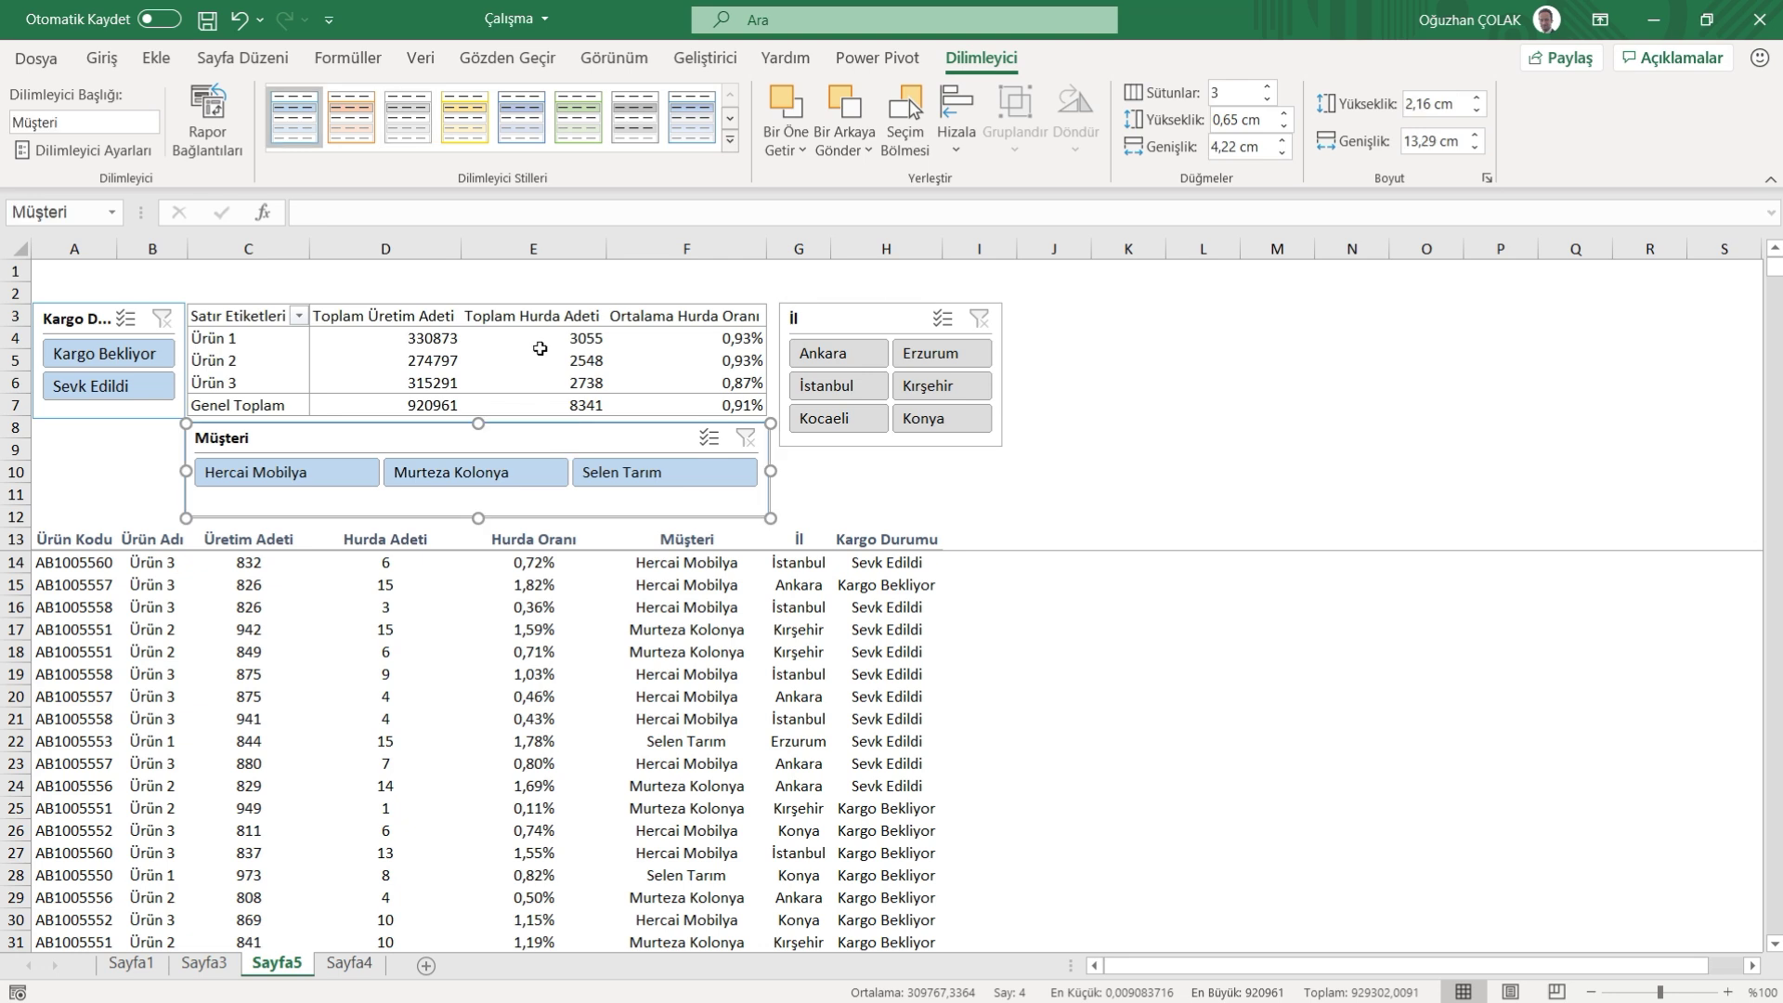
left_click(408, 116)
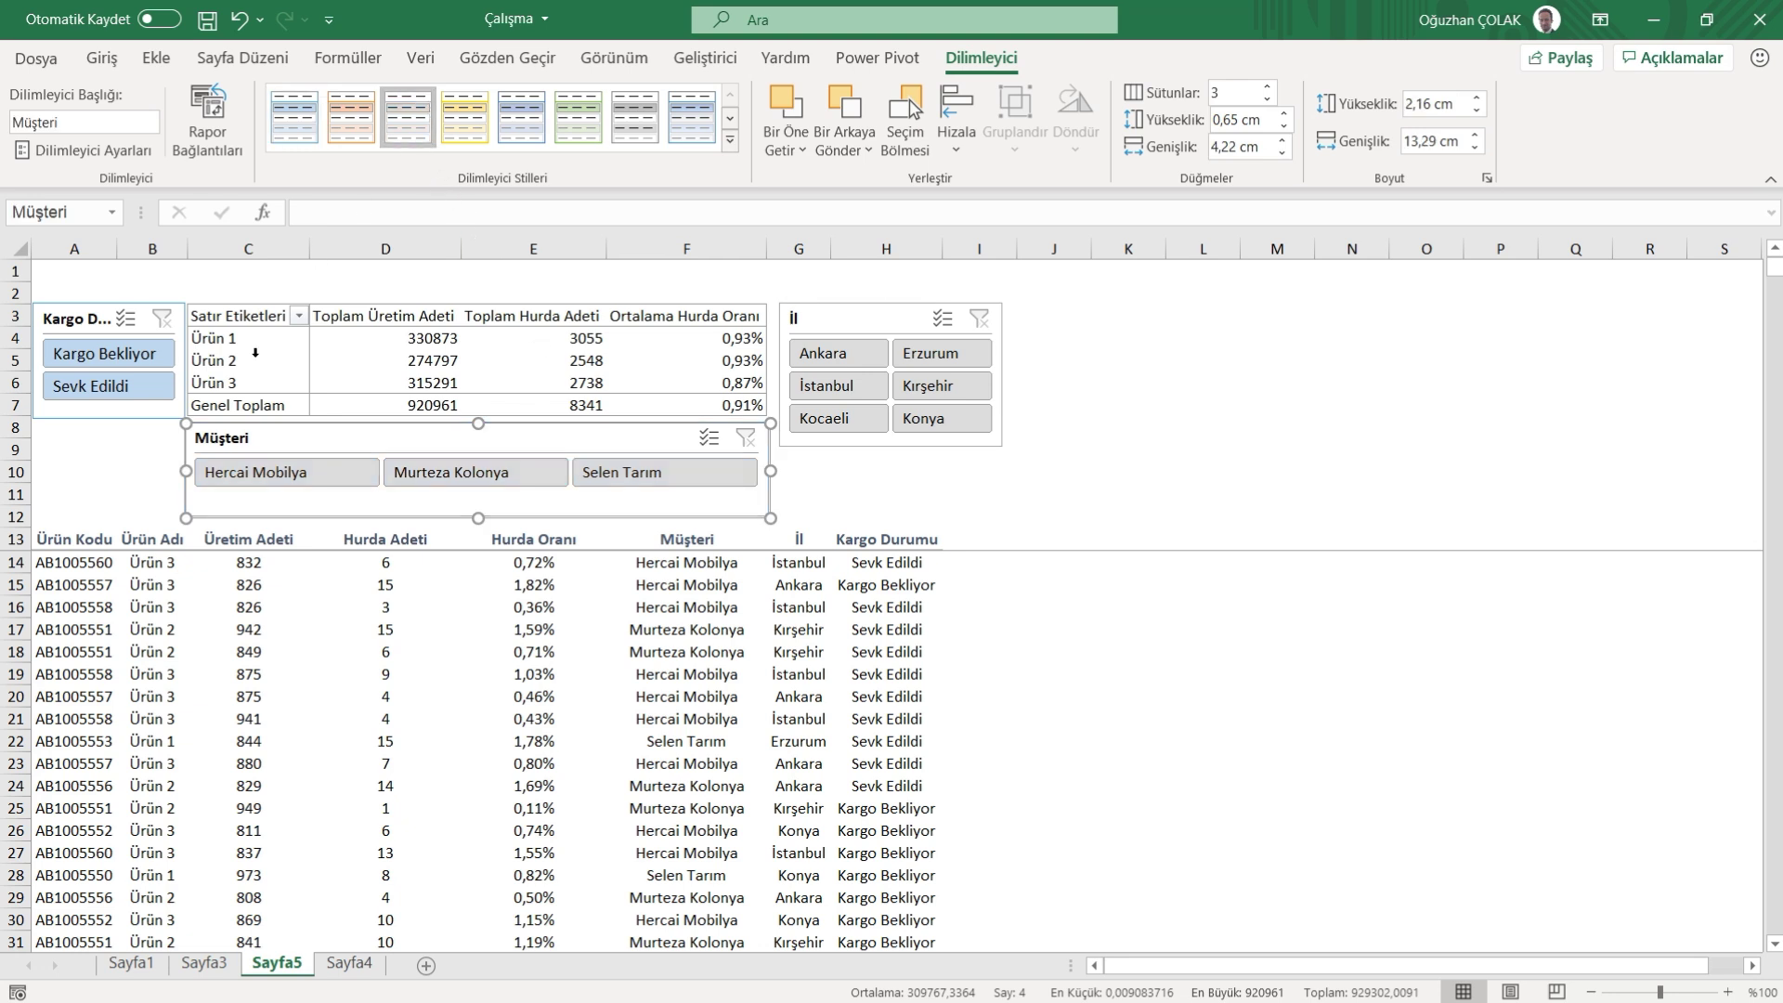
left_click(74, 319)
left_click(407, 116)
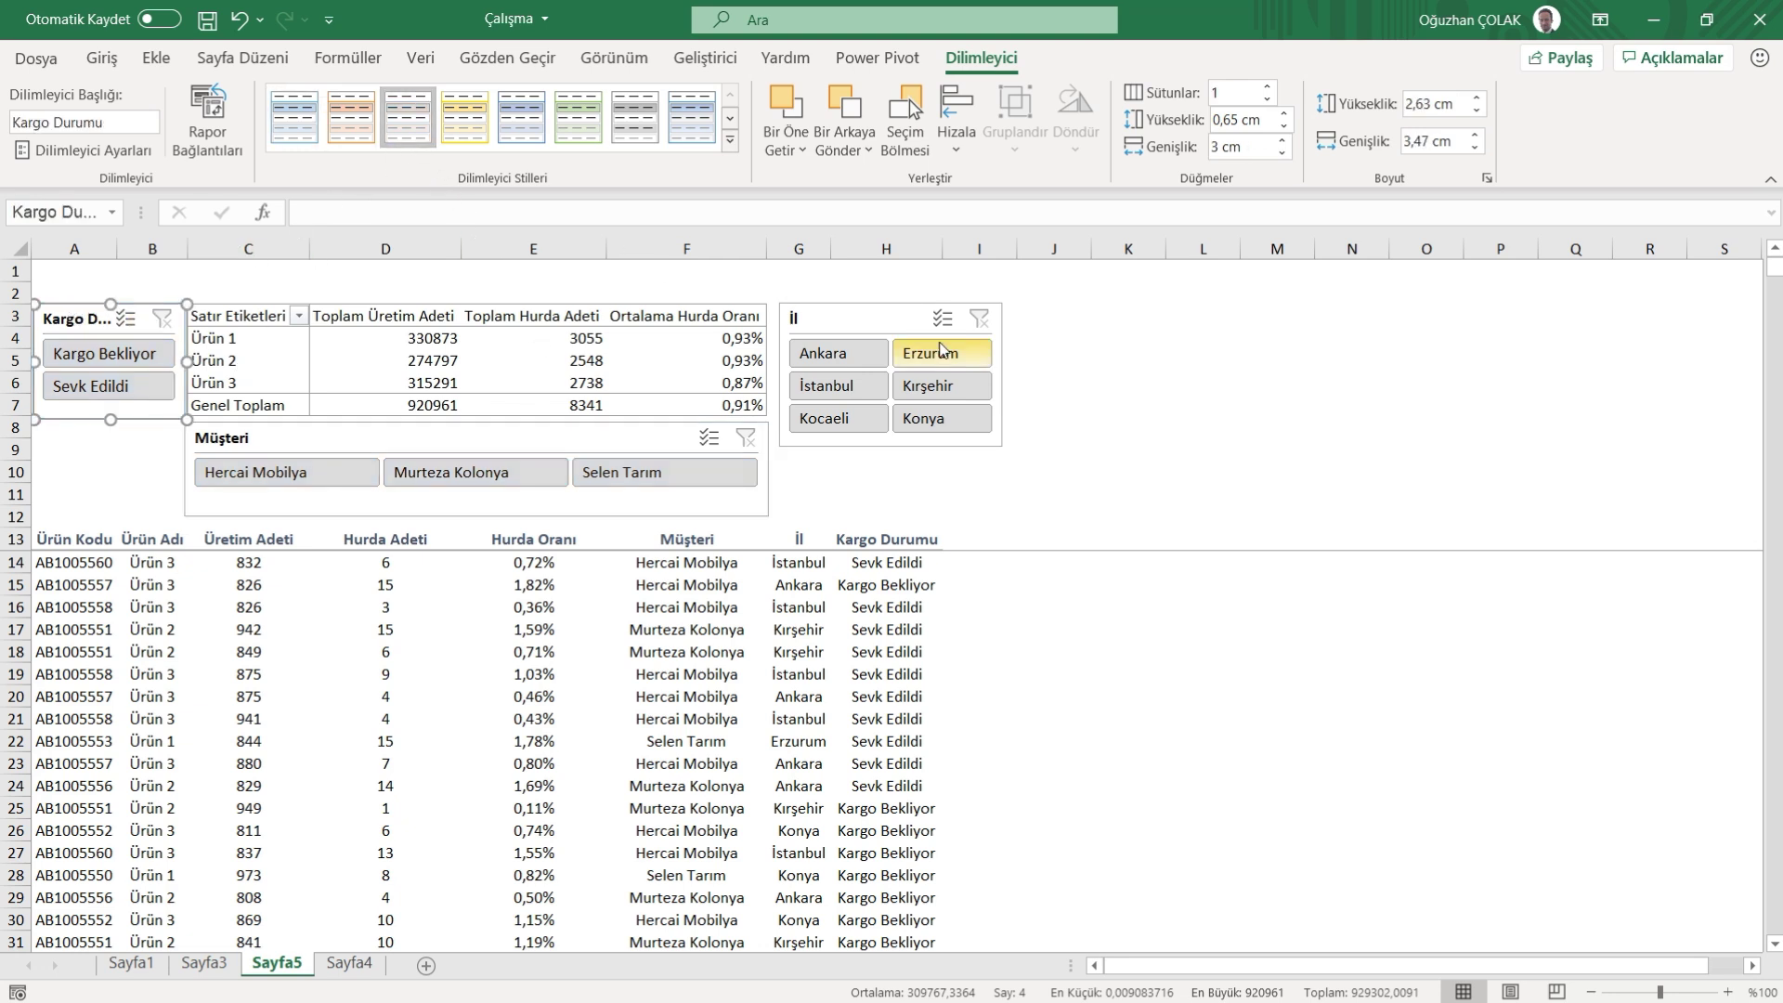
left_click(845, 325)
left_click(1129, 426)
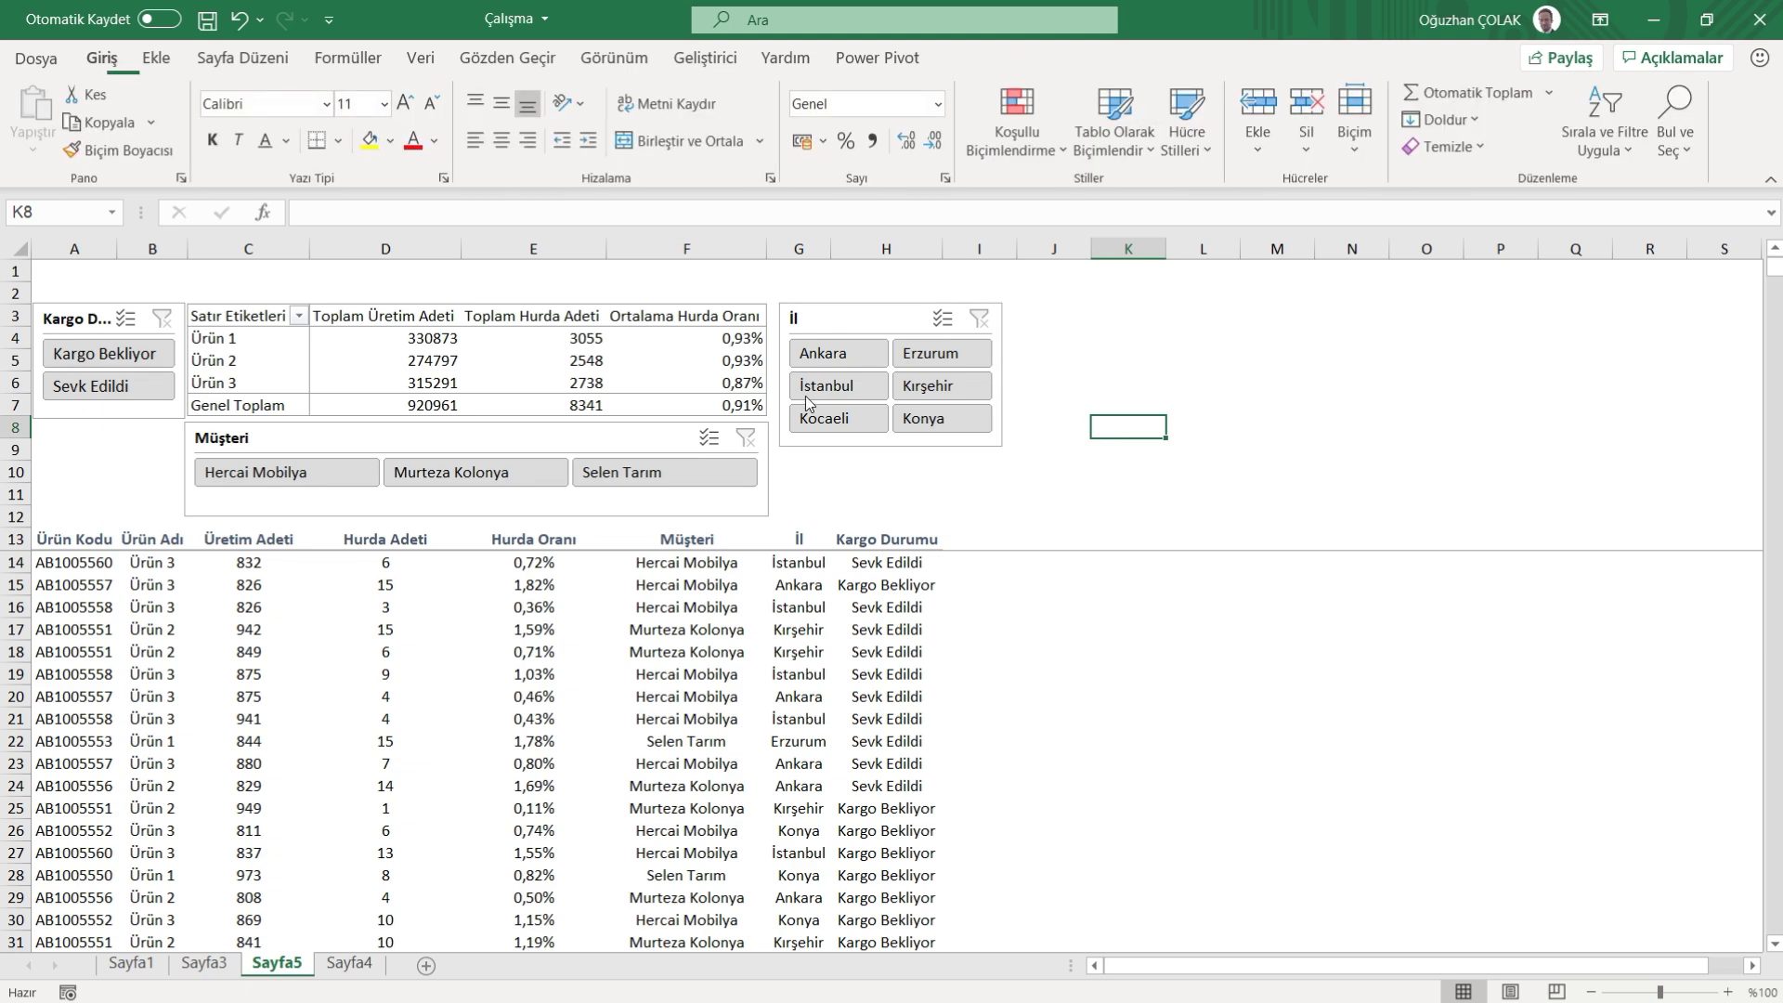
left_click(846, 321)
- Turn off the İl slicer's header in its Slicer Settings
right_click(846, 320)
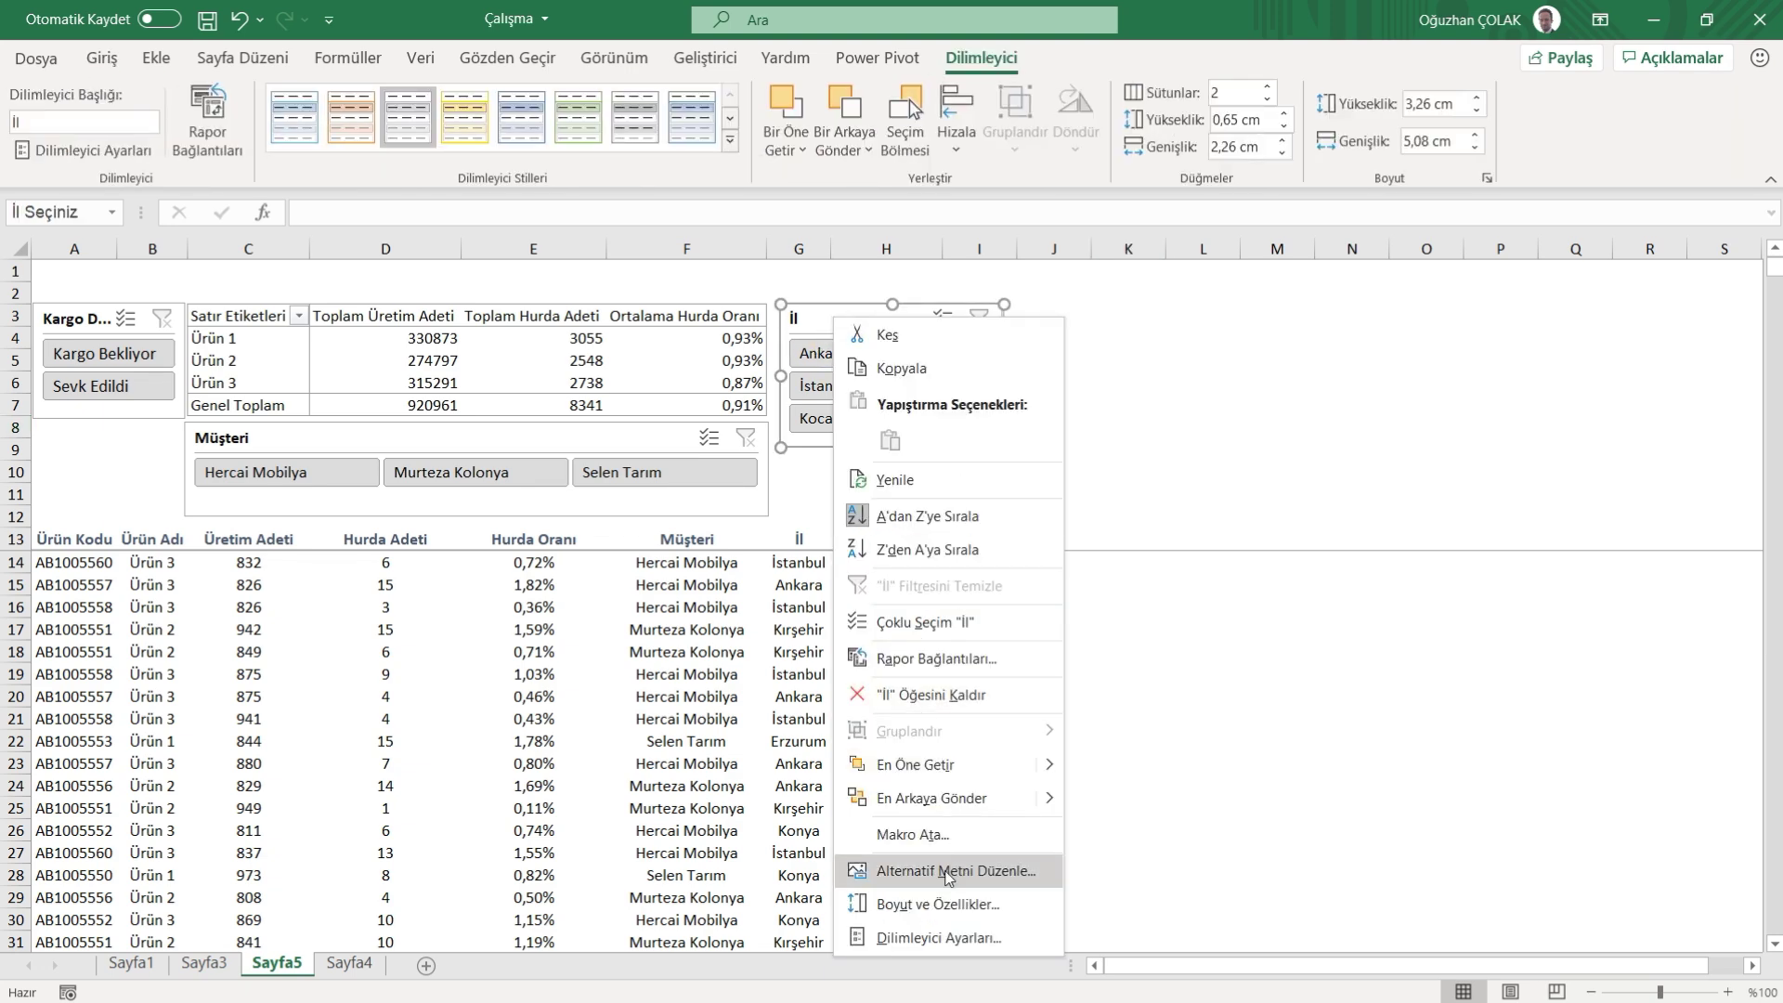
left_click(938, 937)
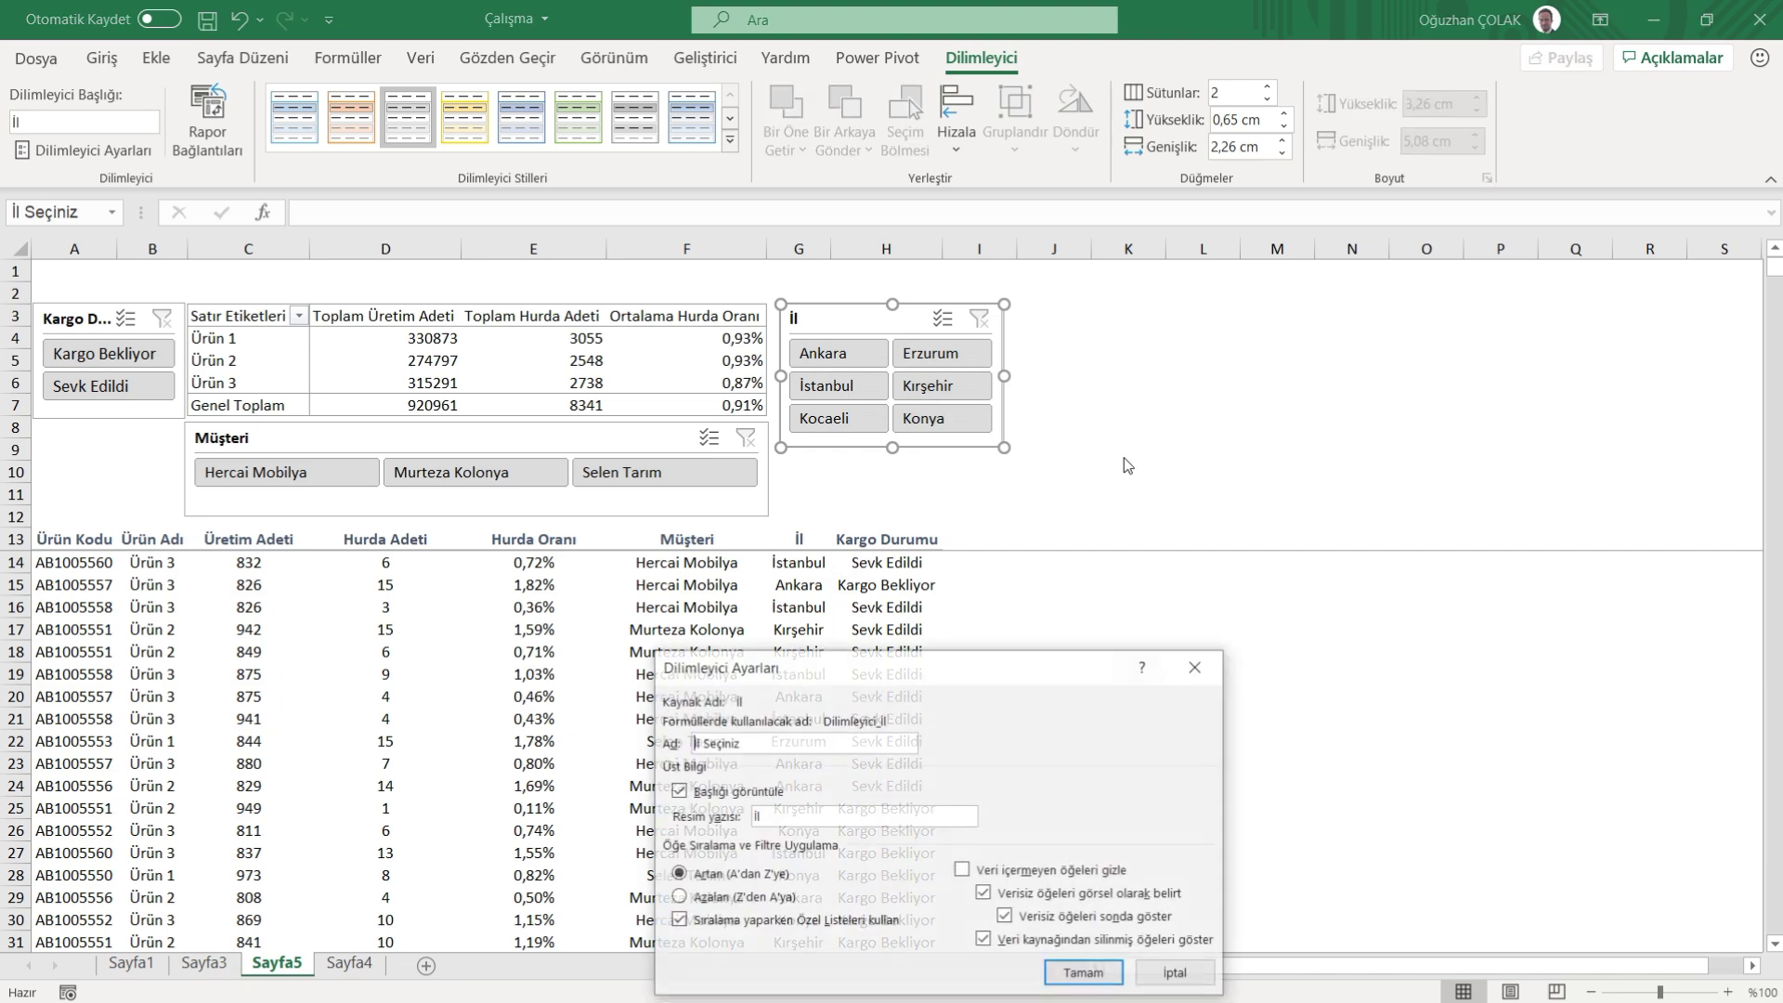
left_click_drag(1013, 686, 1403, 380)
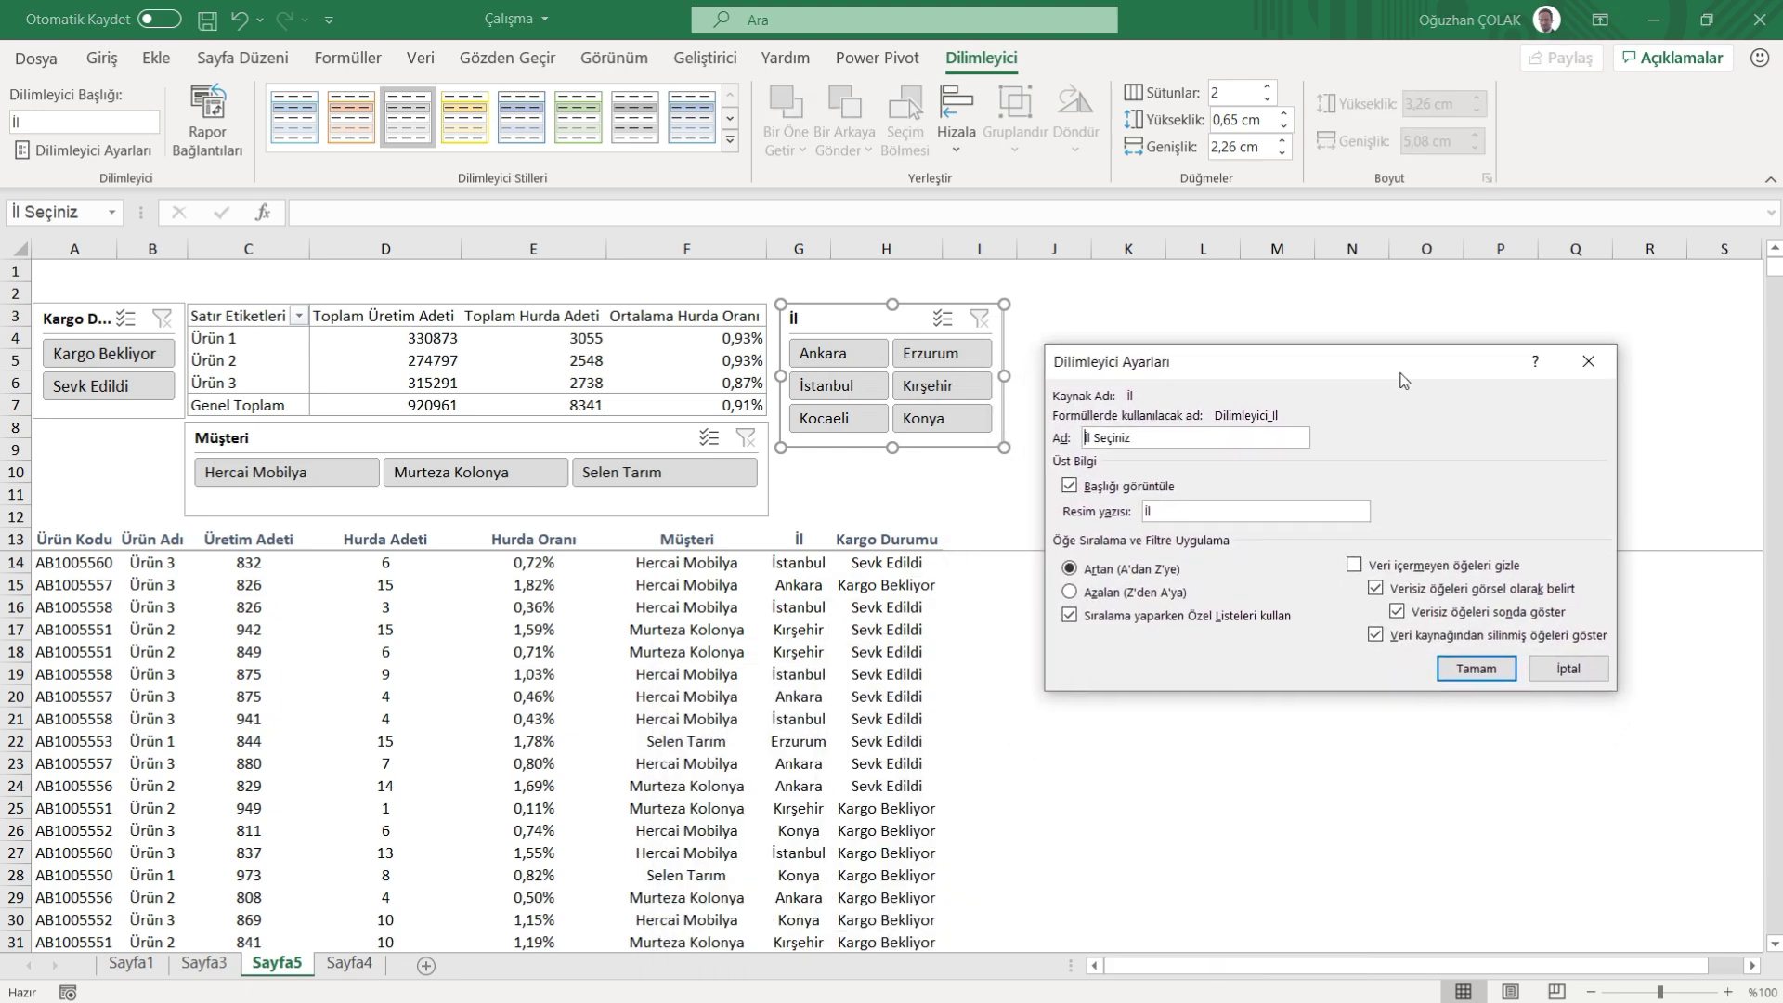
left_click(1354, 567)
left_click(1355, 567)
left_click(1070, 486)
left_click(1476, 667)
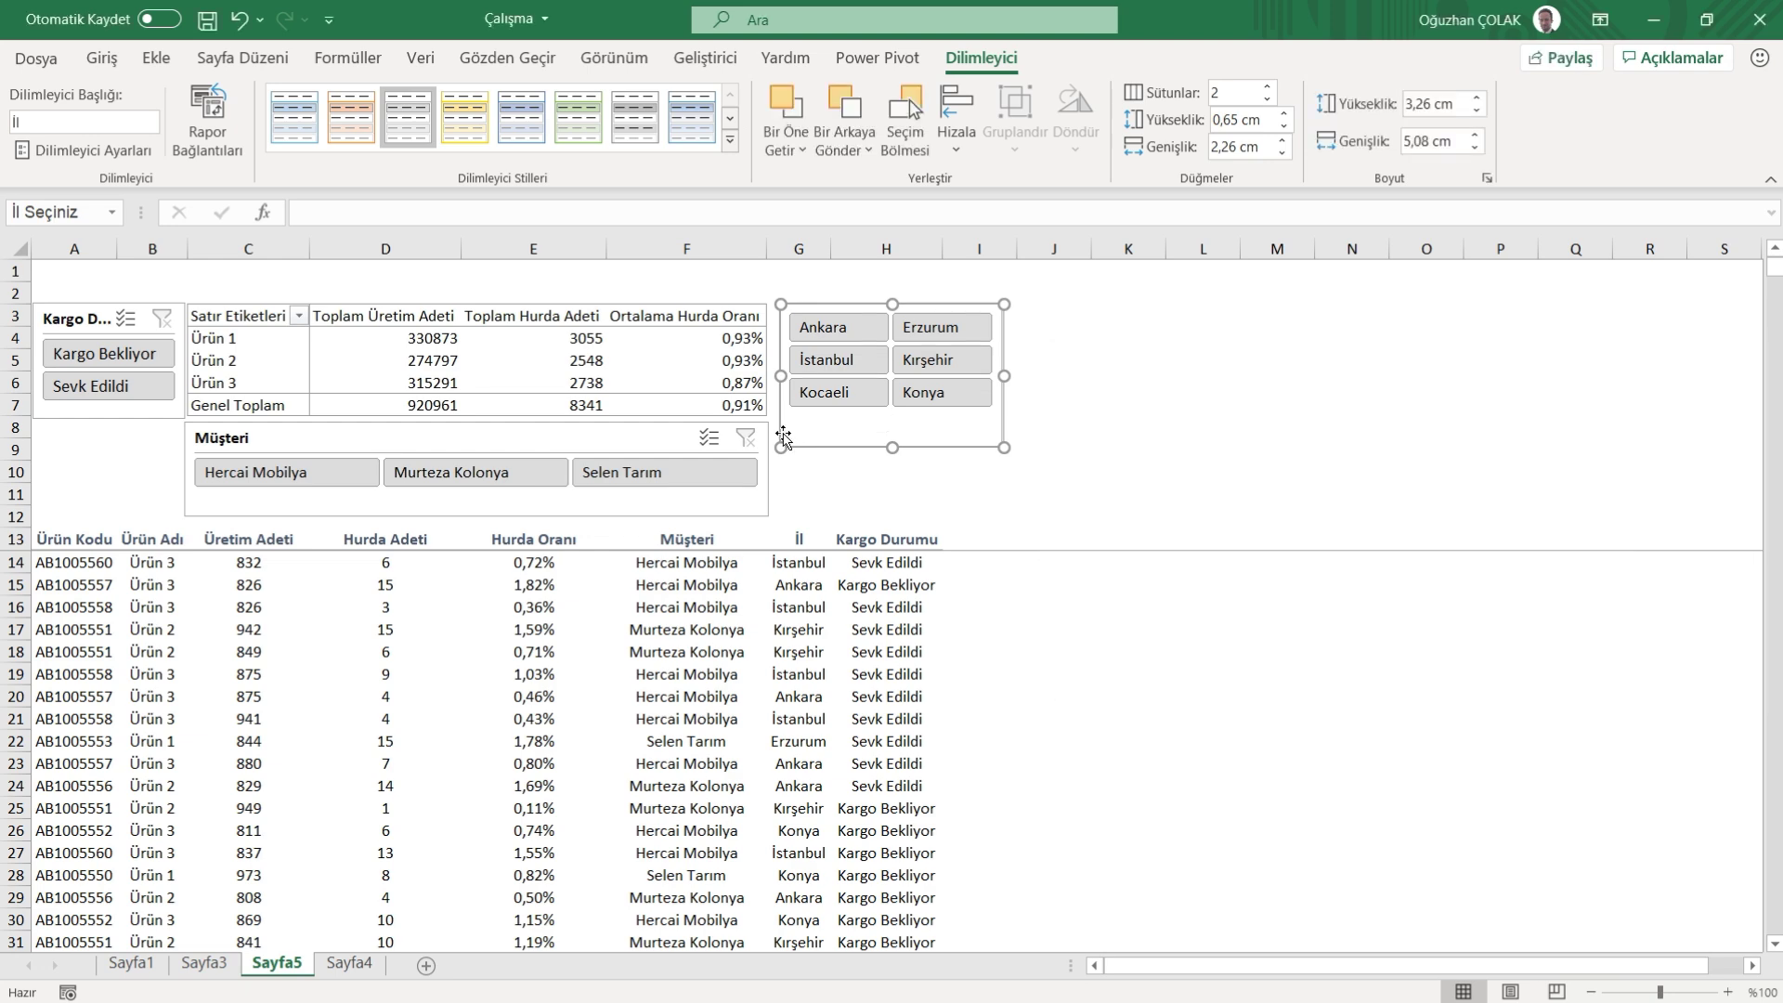
- Position the İl slicer beside the pivot table and filter to Kırşehir
left_click_drag(894, 451, 892, 418)
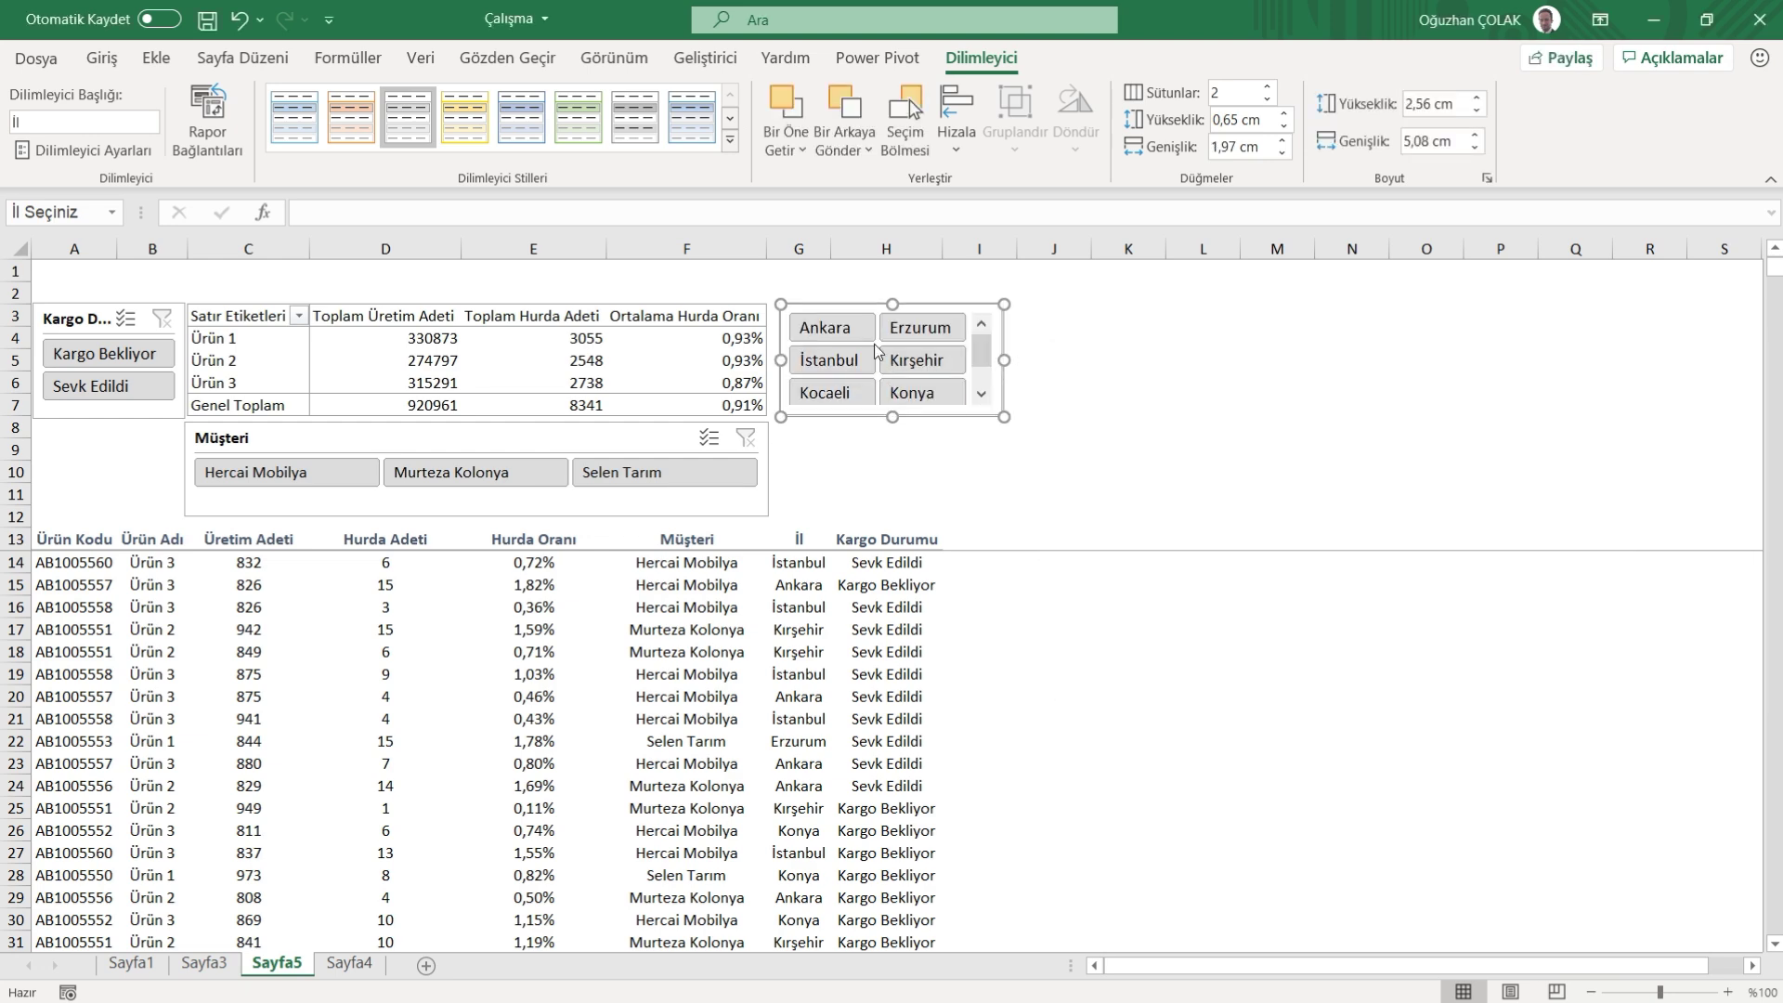
mouse_move(998, 401)
left_mouse_down()
mouse_move(1000, 419)
mouse_move(894, 439)
left_mouse_up()
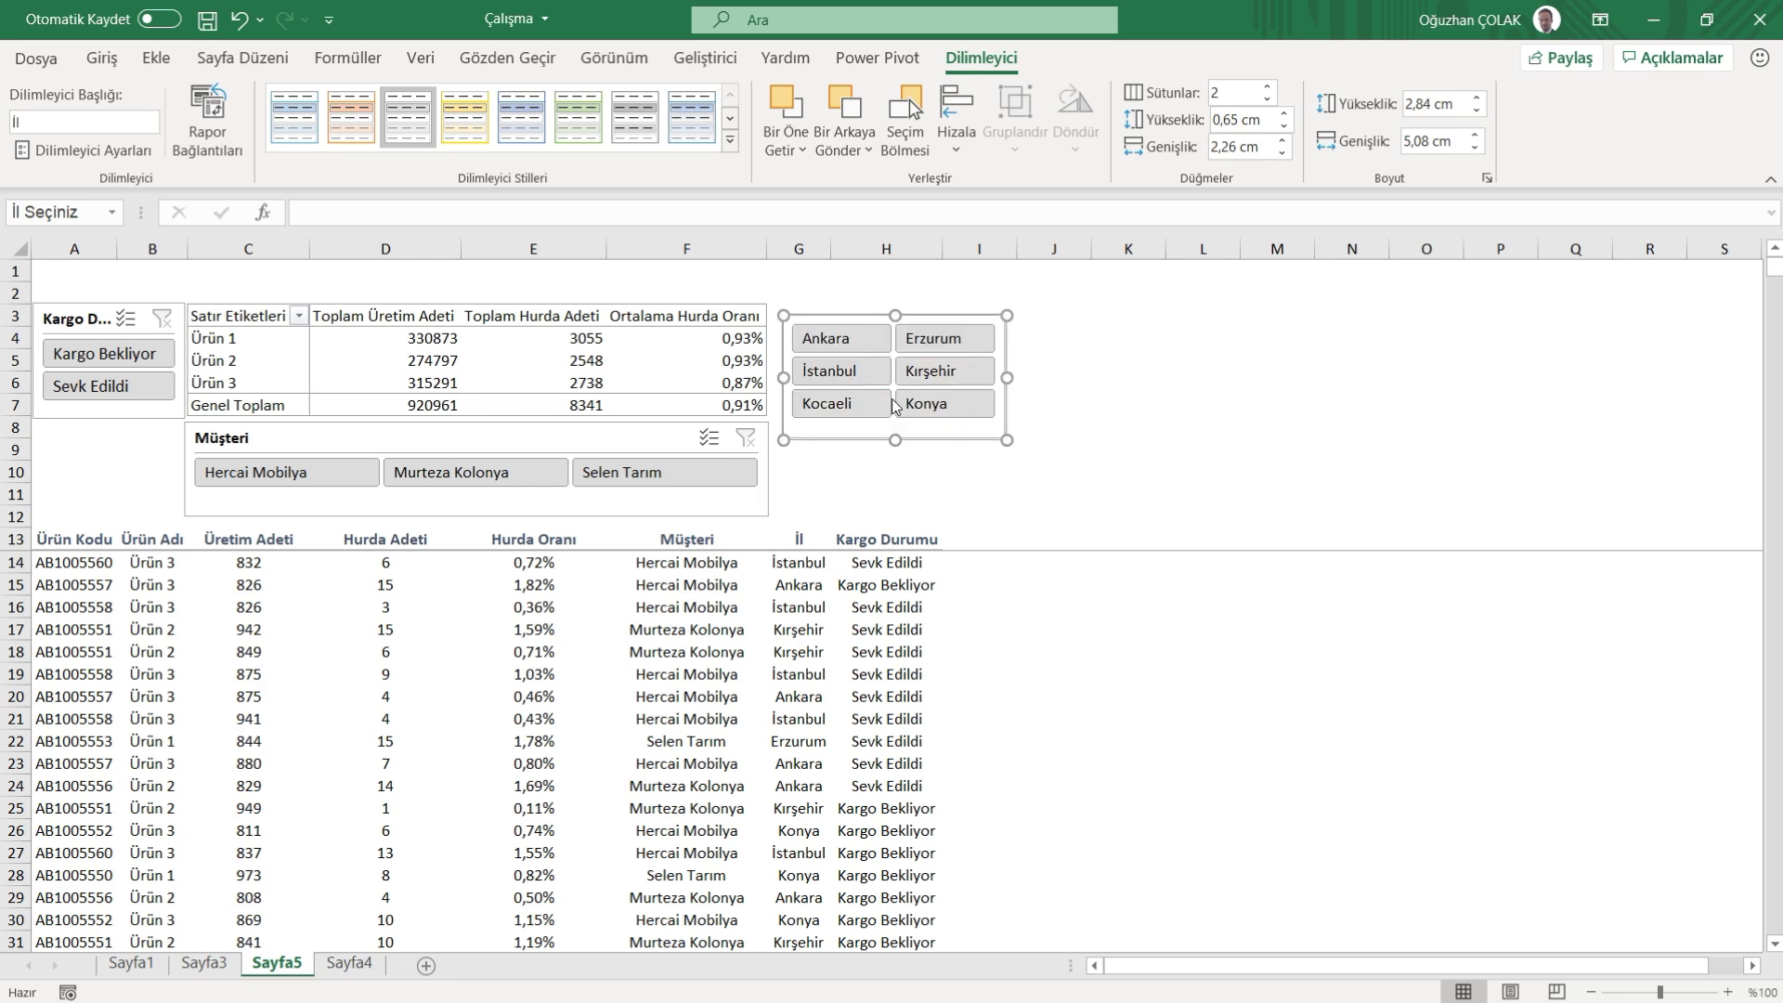
left_click_drag(866, 313, 861, 306)
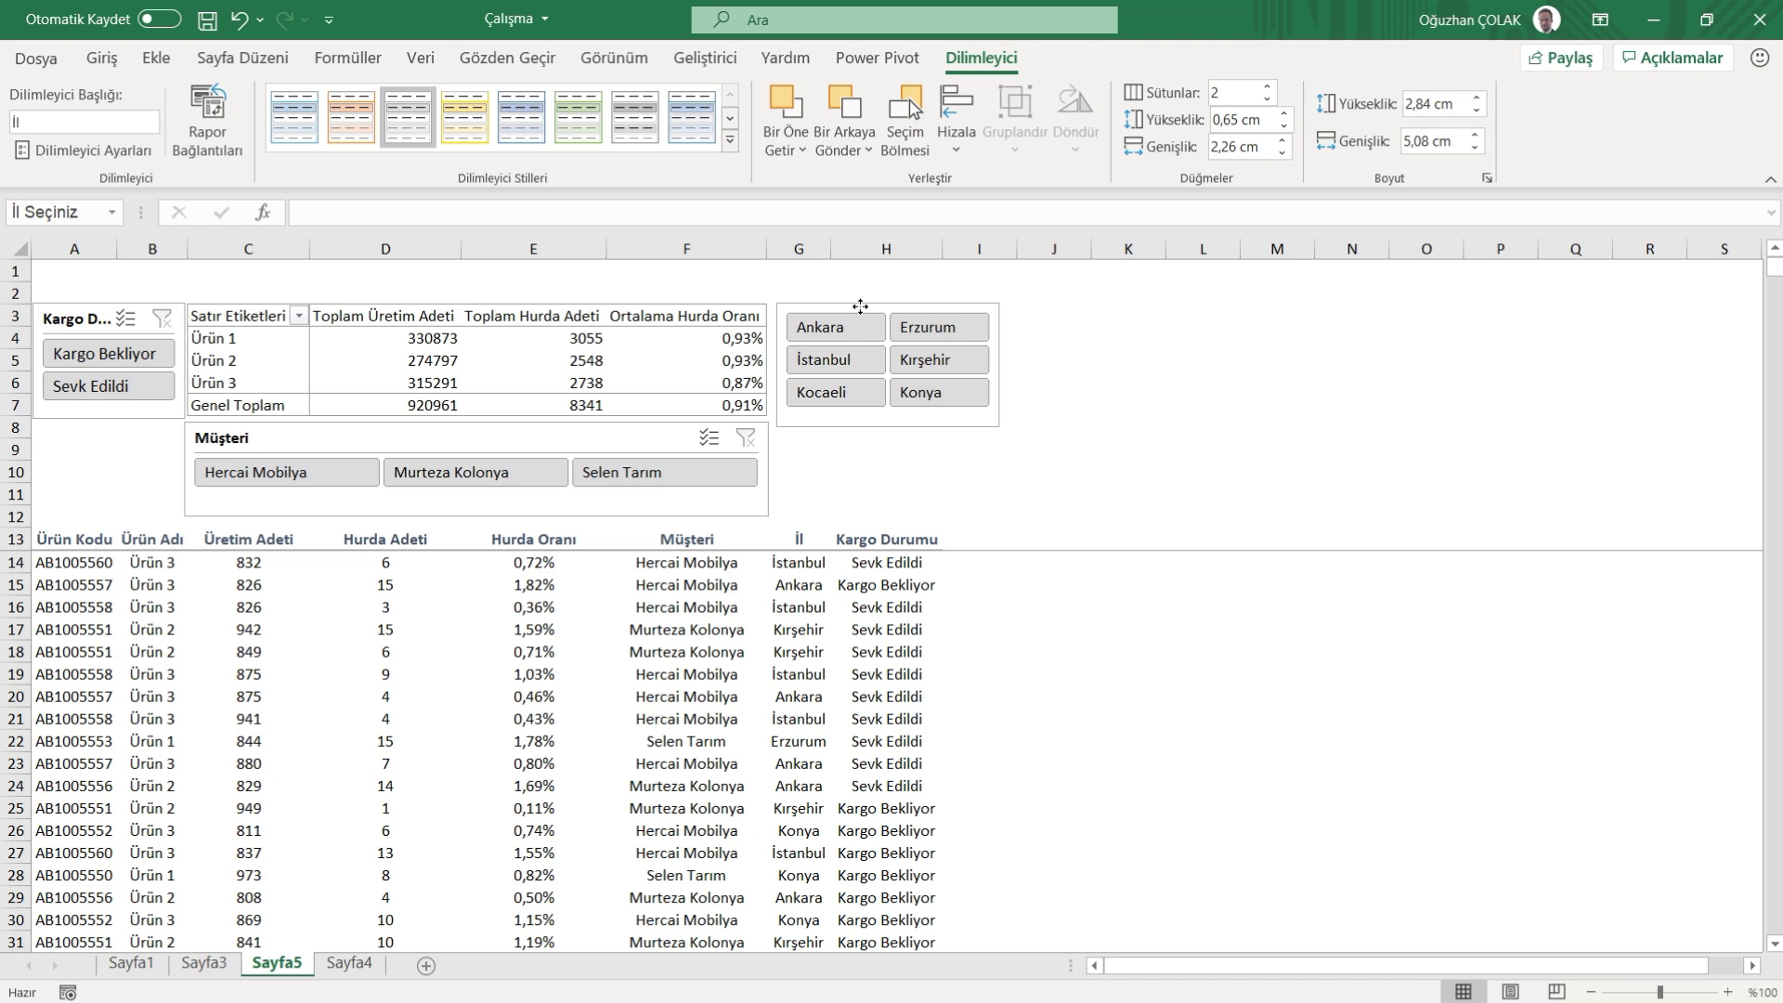
left_click(836, 360)
- Try several city filters in the İl slicer, ending on Ankara
left_click(928, 392)
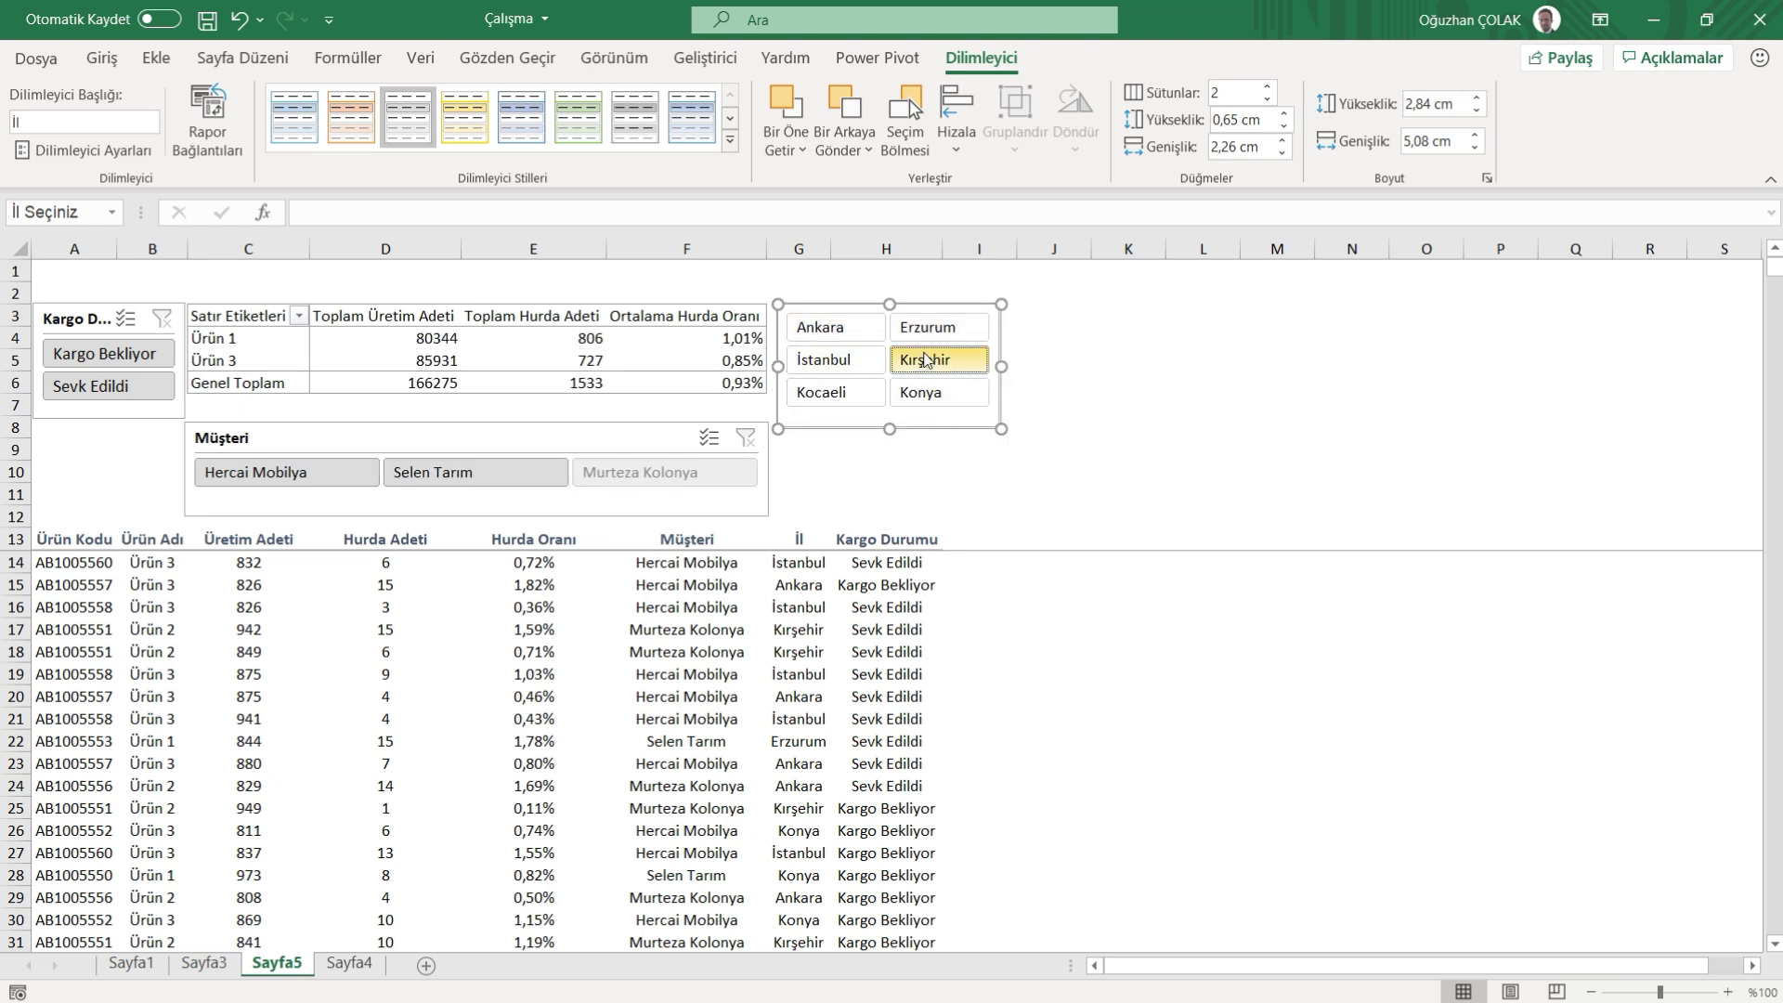
left_click(926, 359)
left_click(927, 326)
left_click(822, 327)
left_click(831, 360)
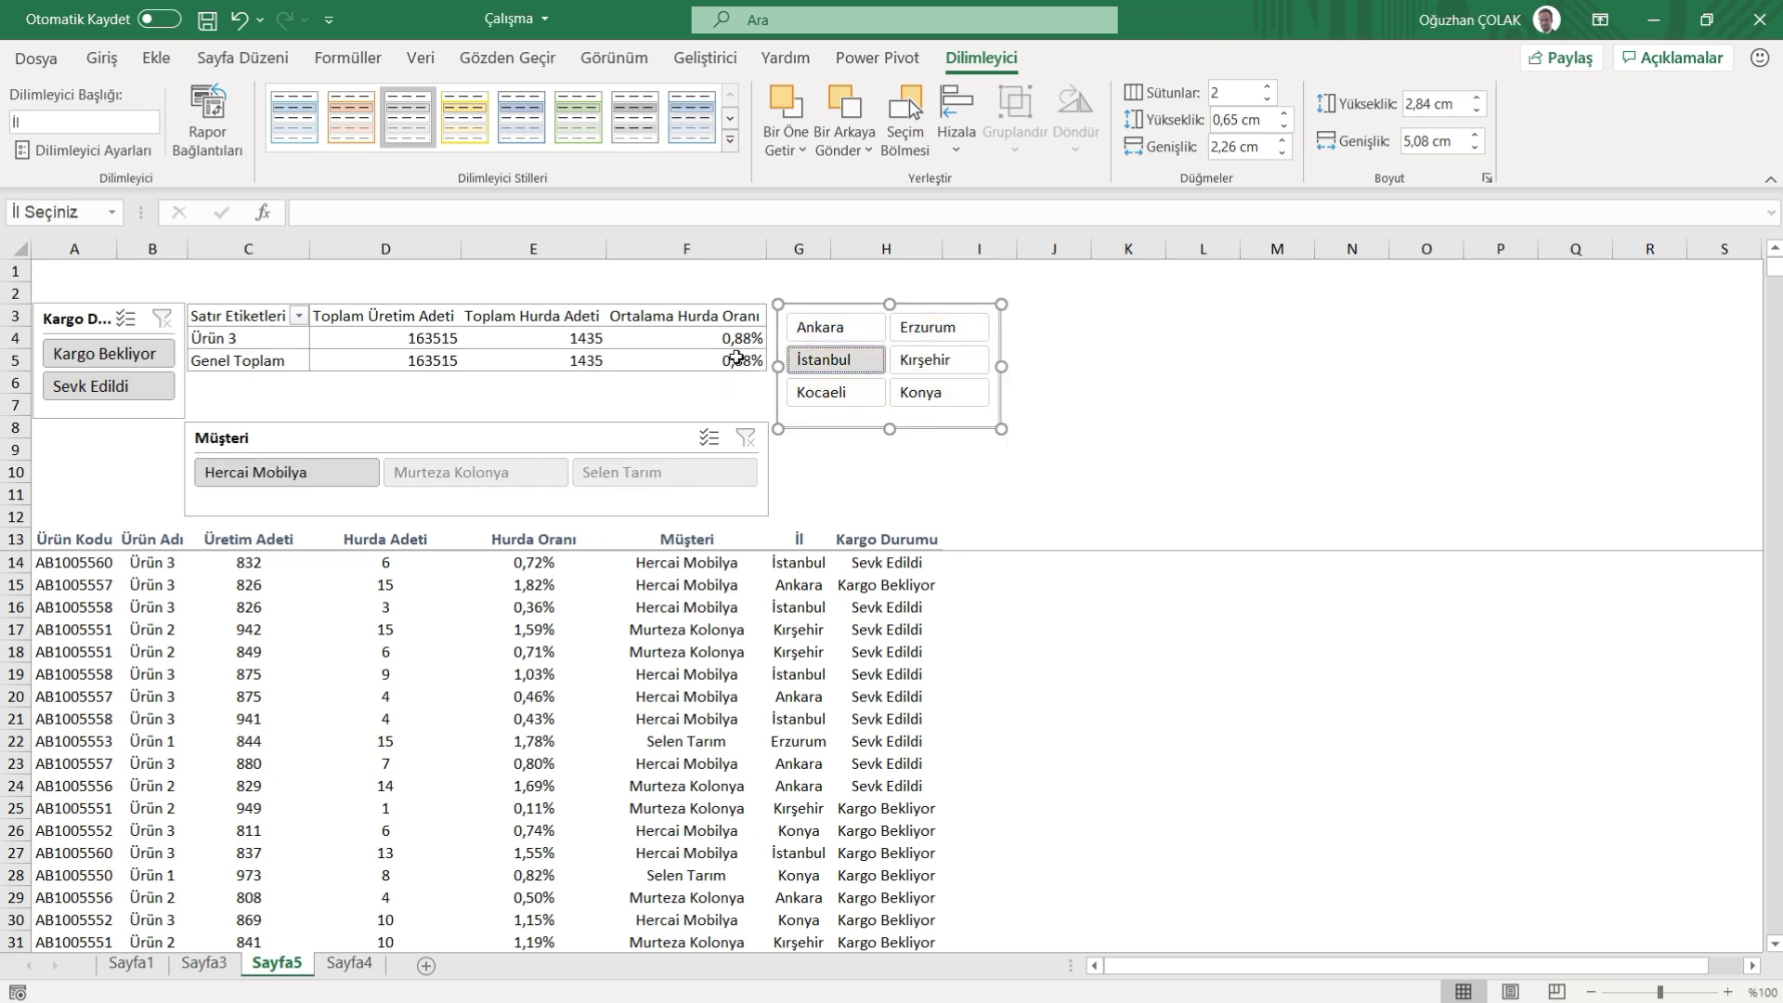
left_click(821, 327)
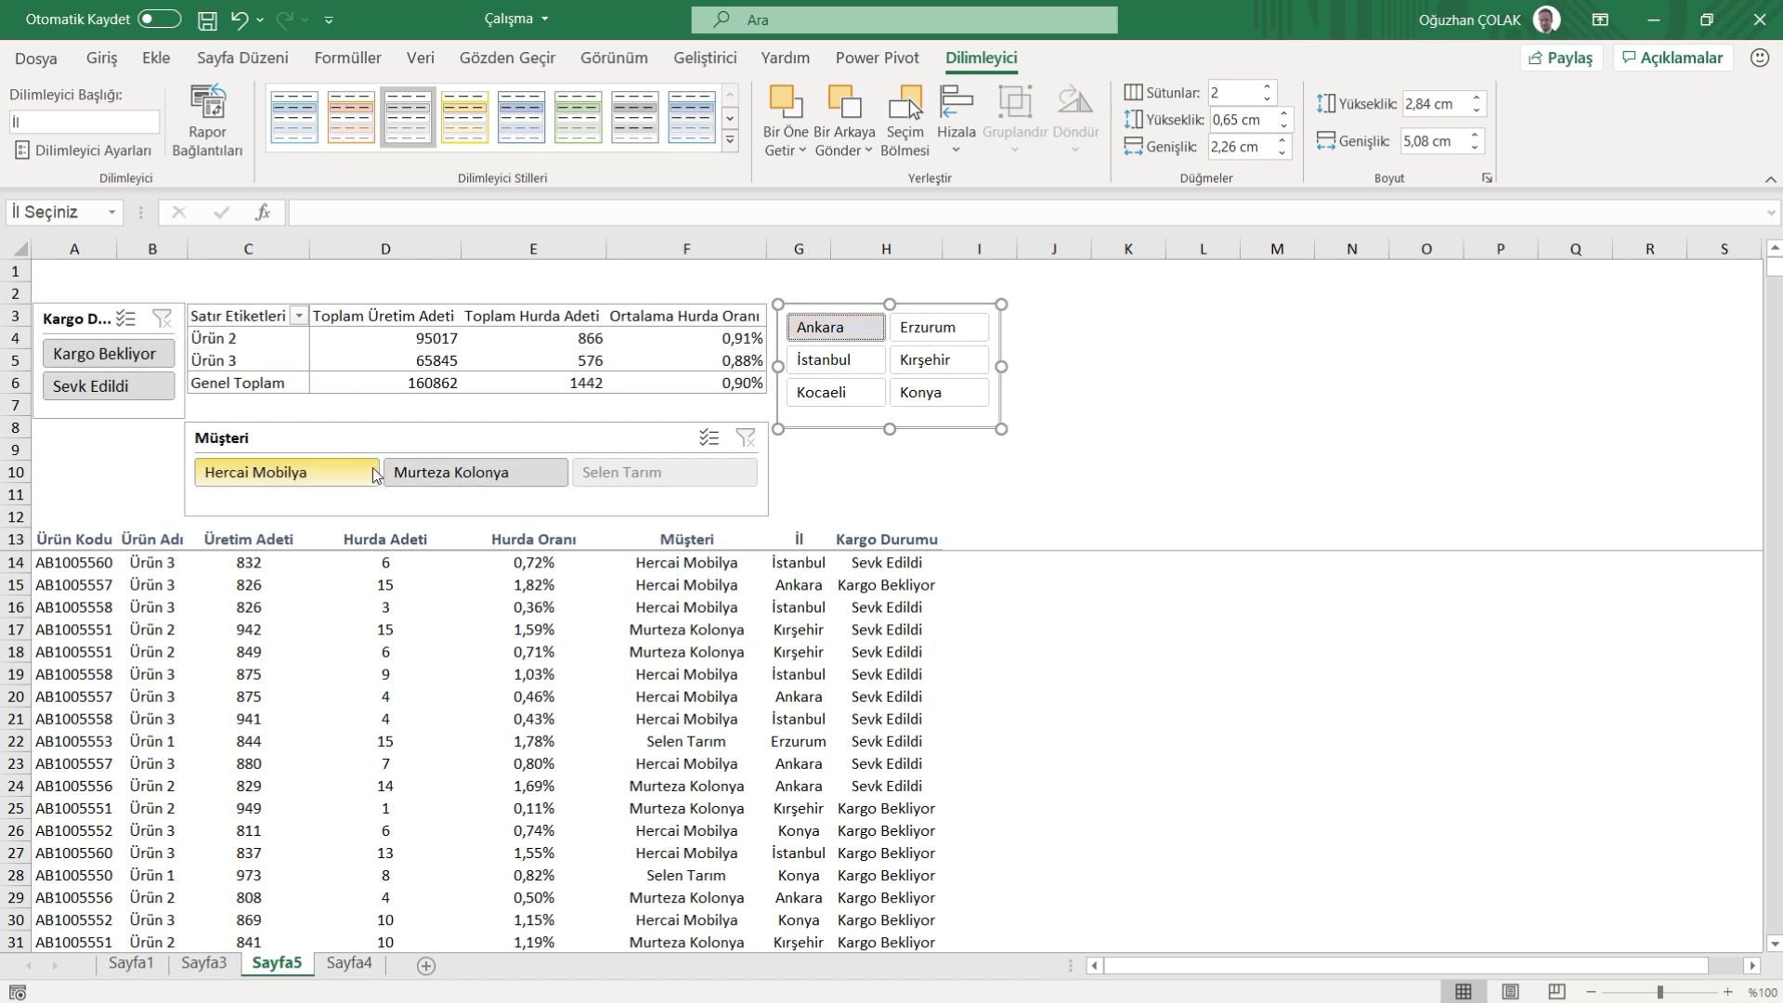
- Filter customers to Hercai Mobilya and shipments to Sevk Edildi
left_click(488, 470)
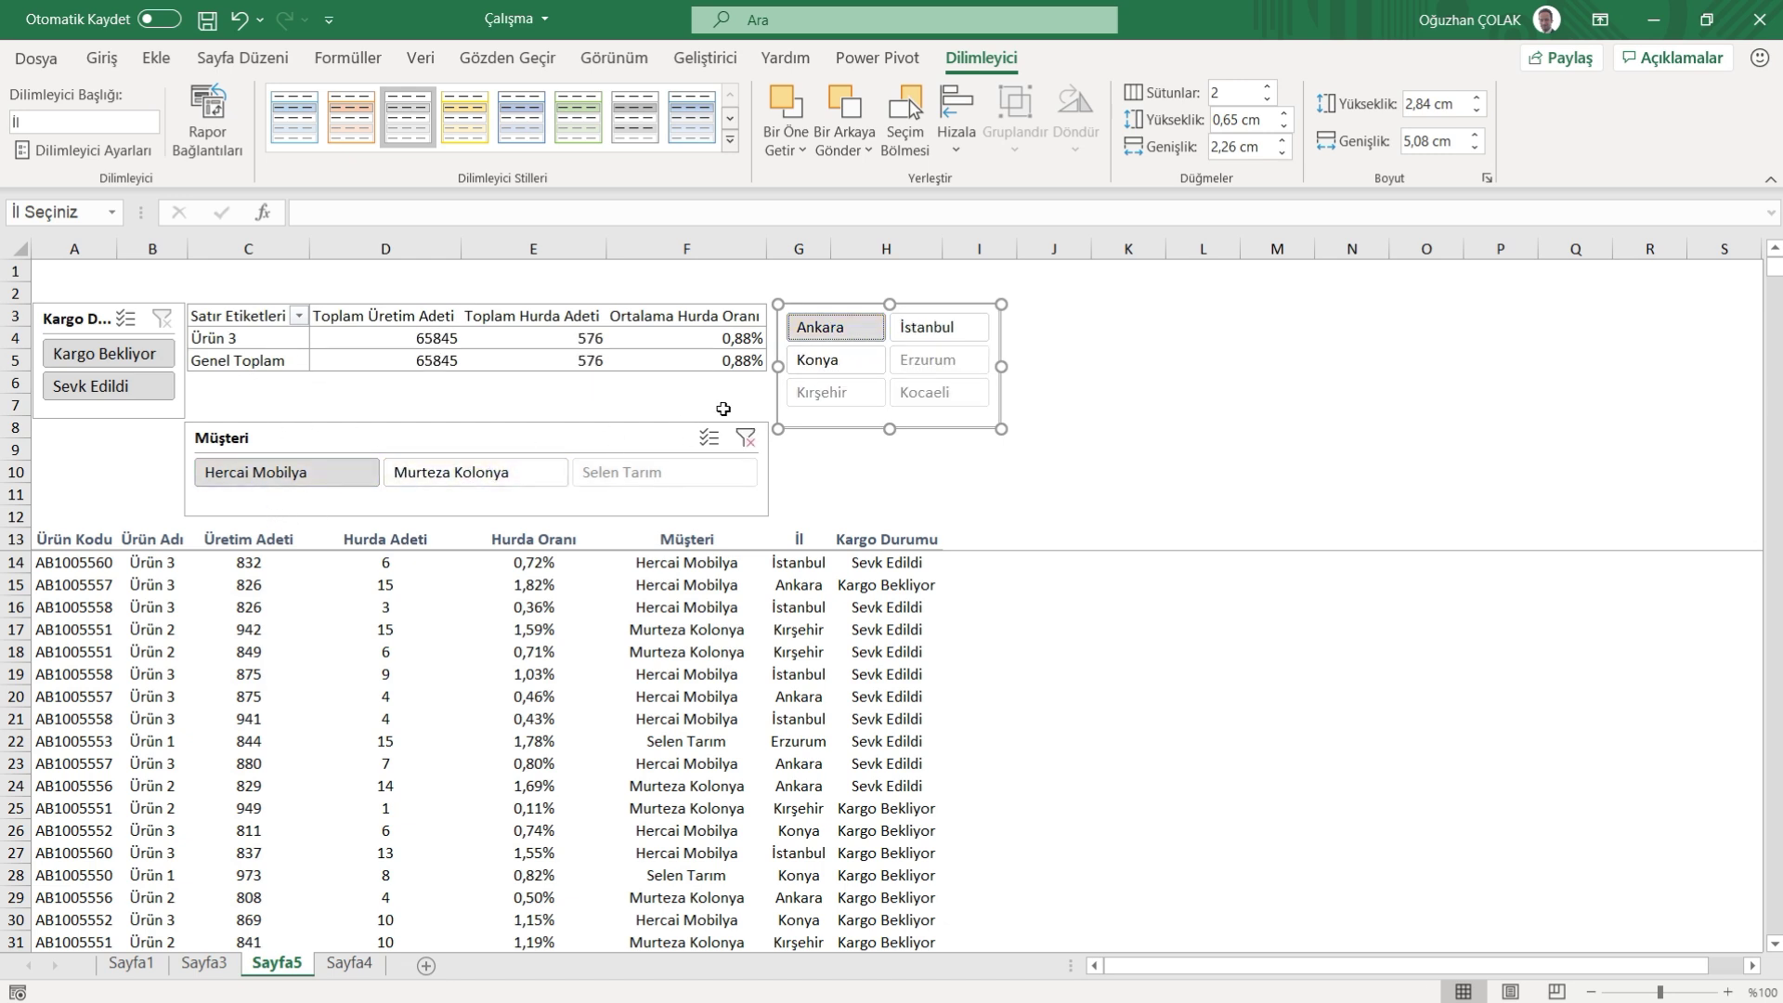
left_click(122, 362)
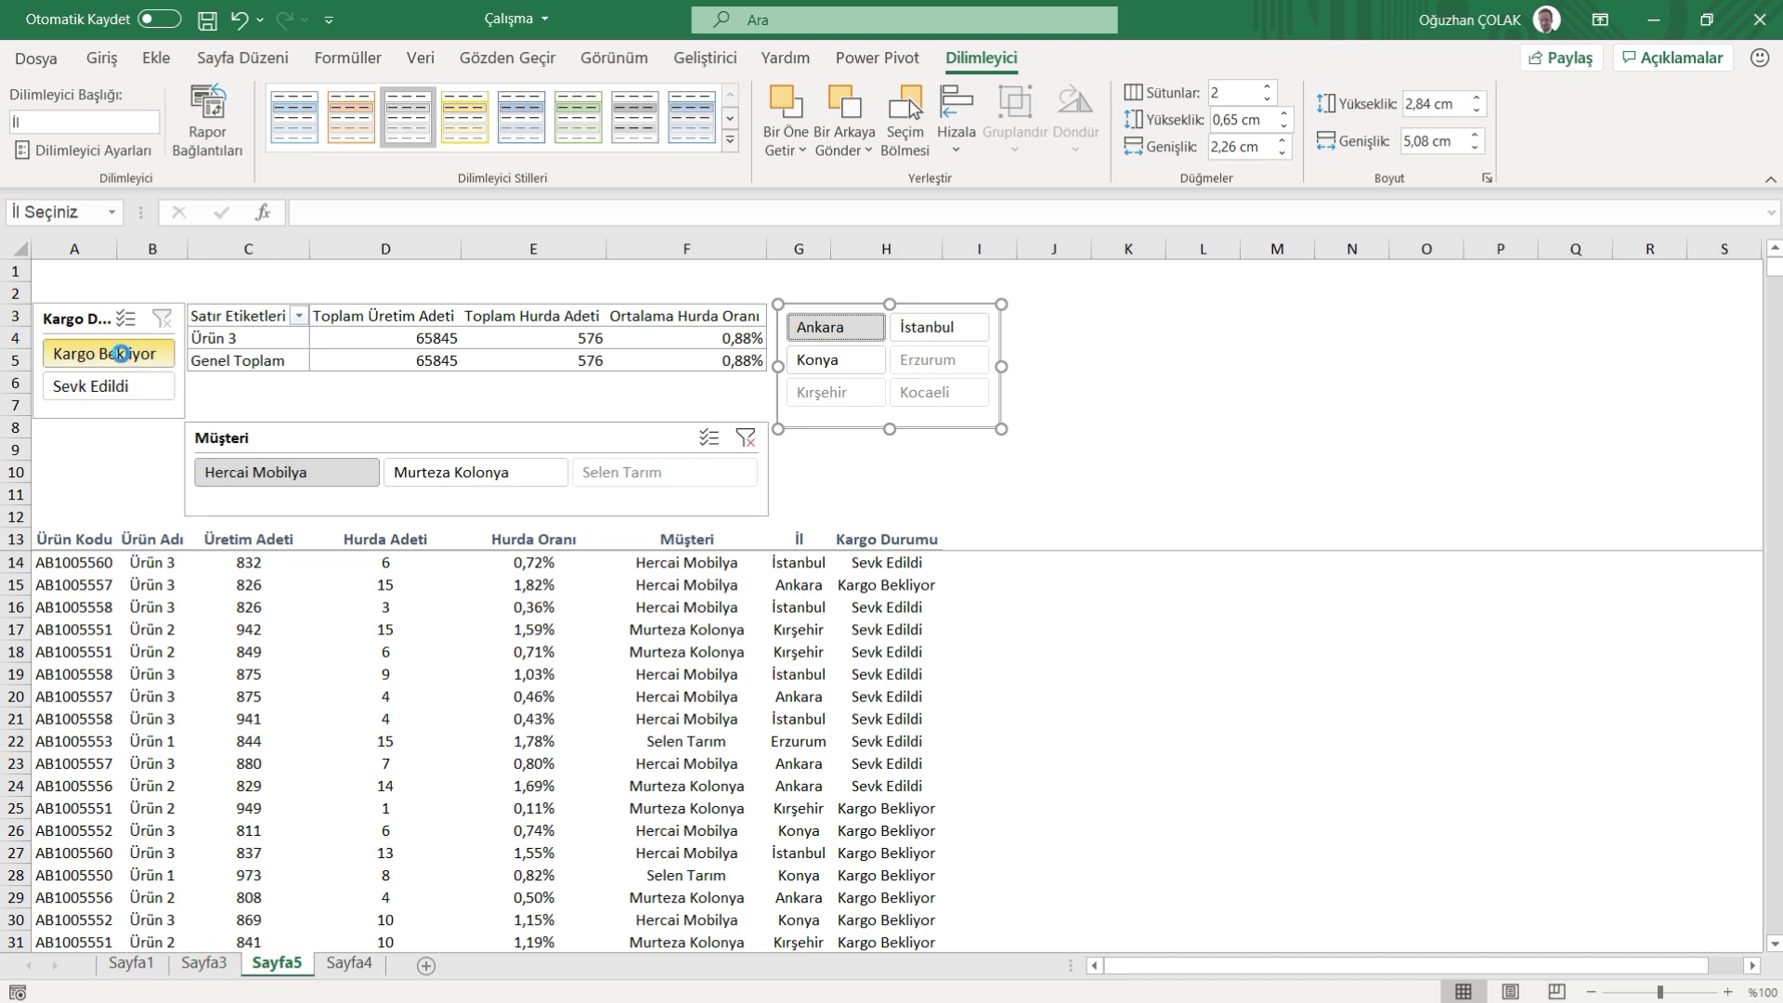
left_click(123, 387)
left_click(110, 355)
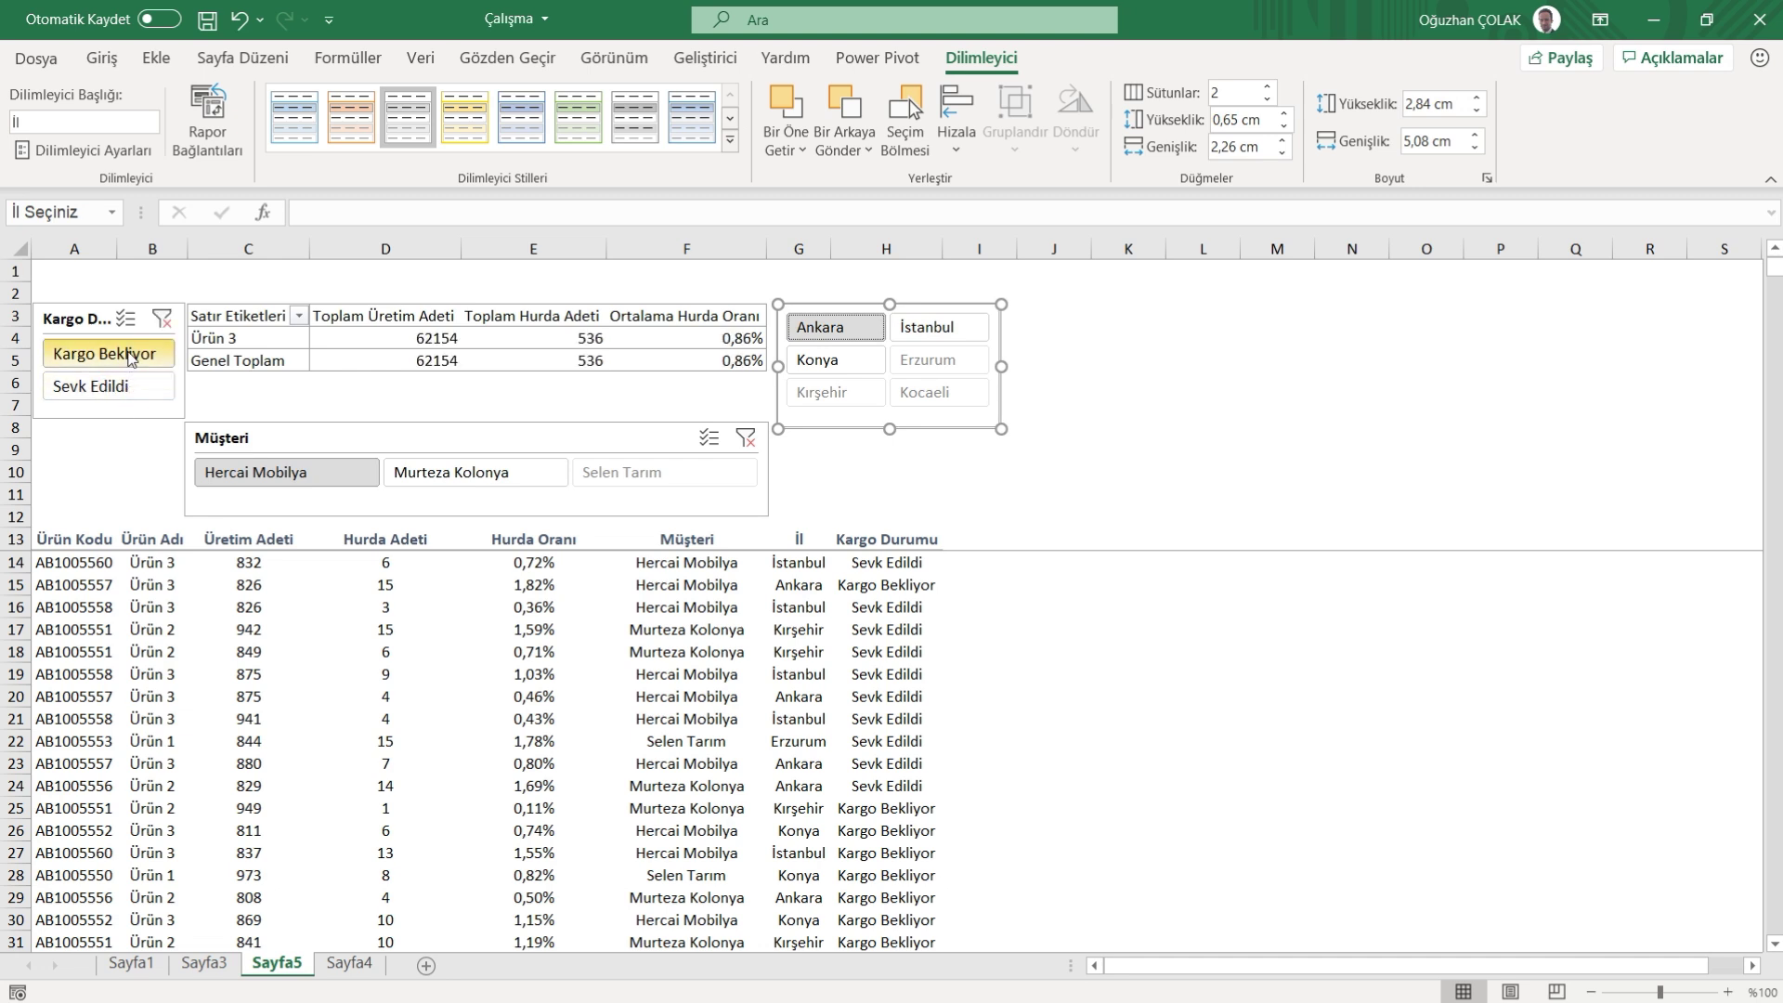
left_click(104, 398)
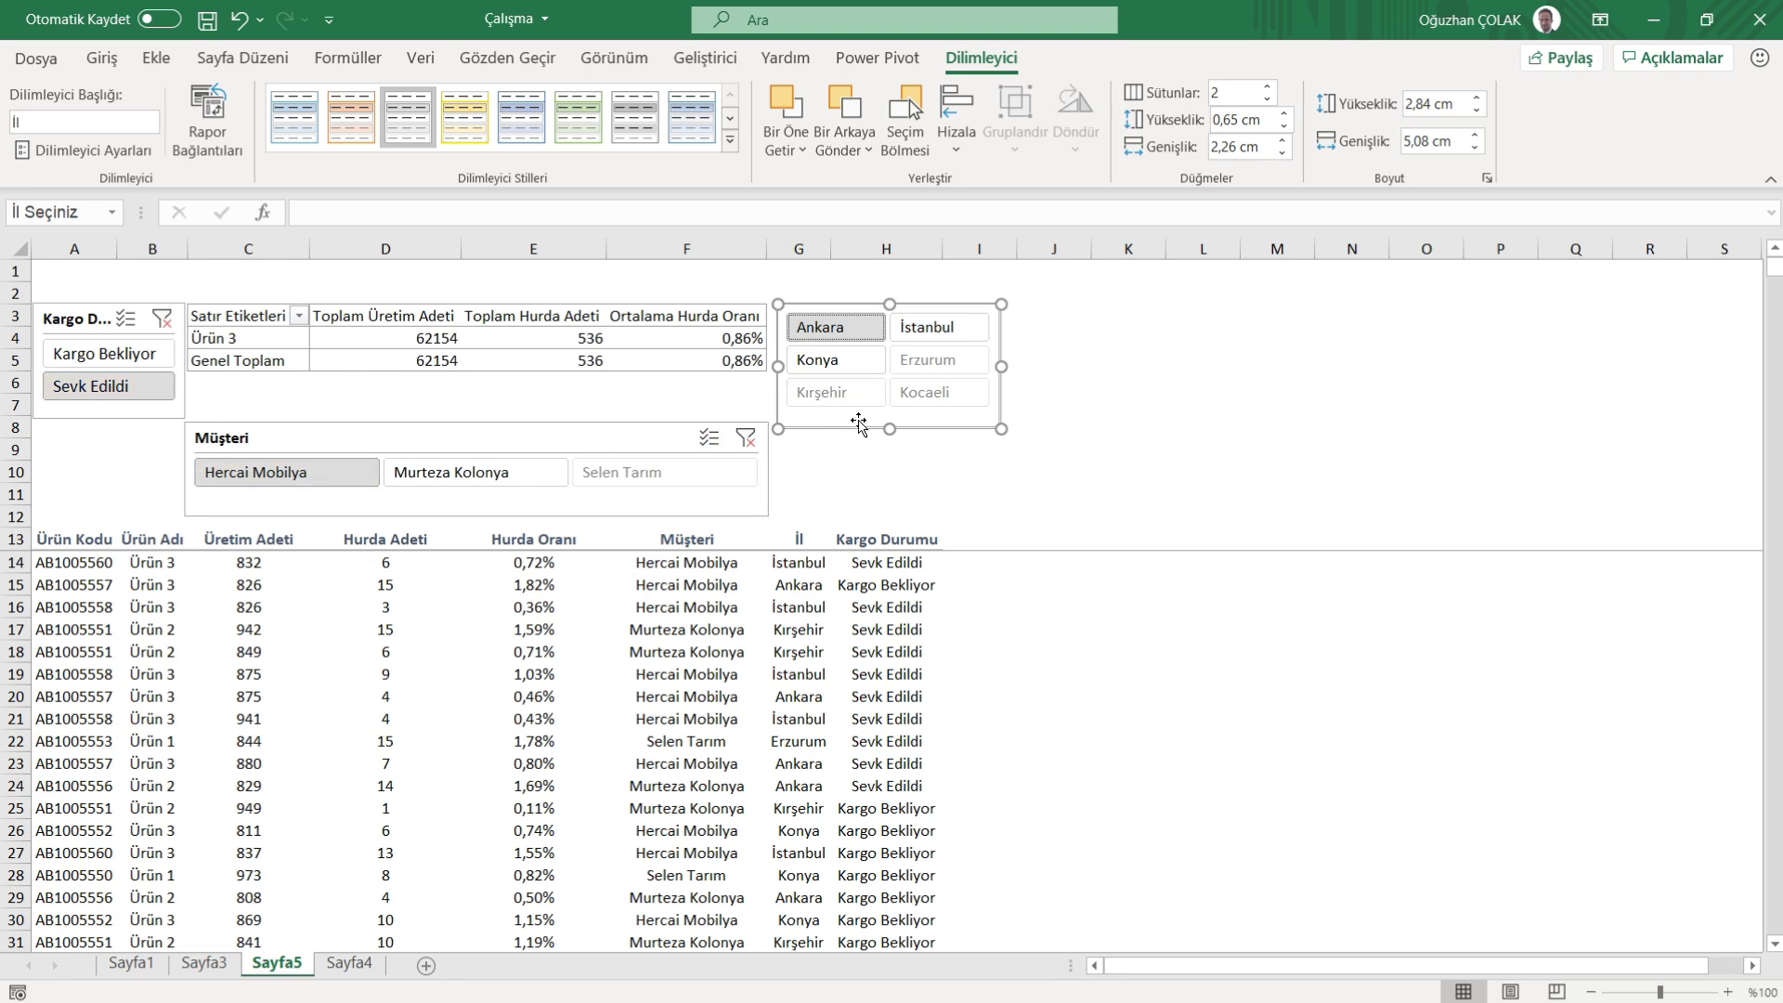
- Narrow the city filter to İstanbul only and clear the customer filter
left_click(851, 362, "ctrl")
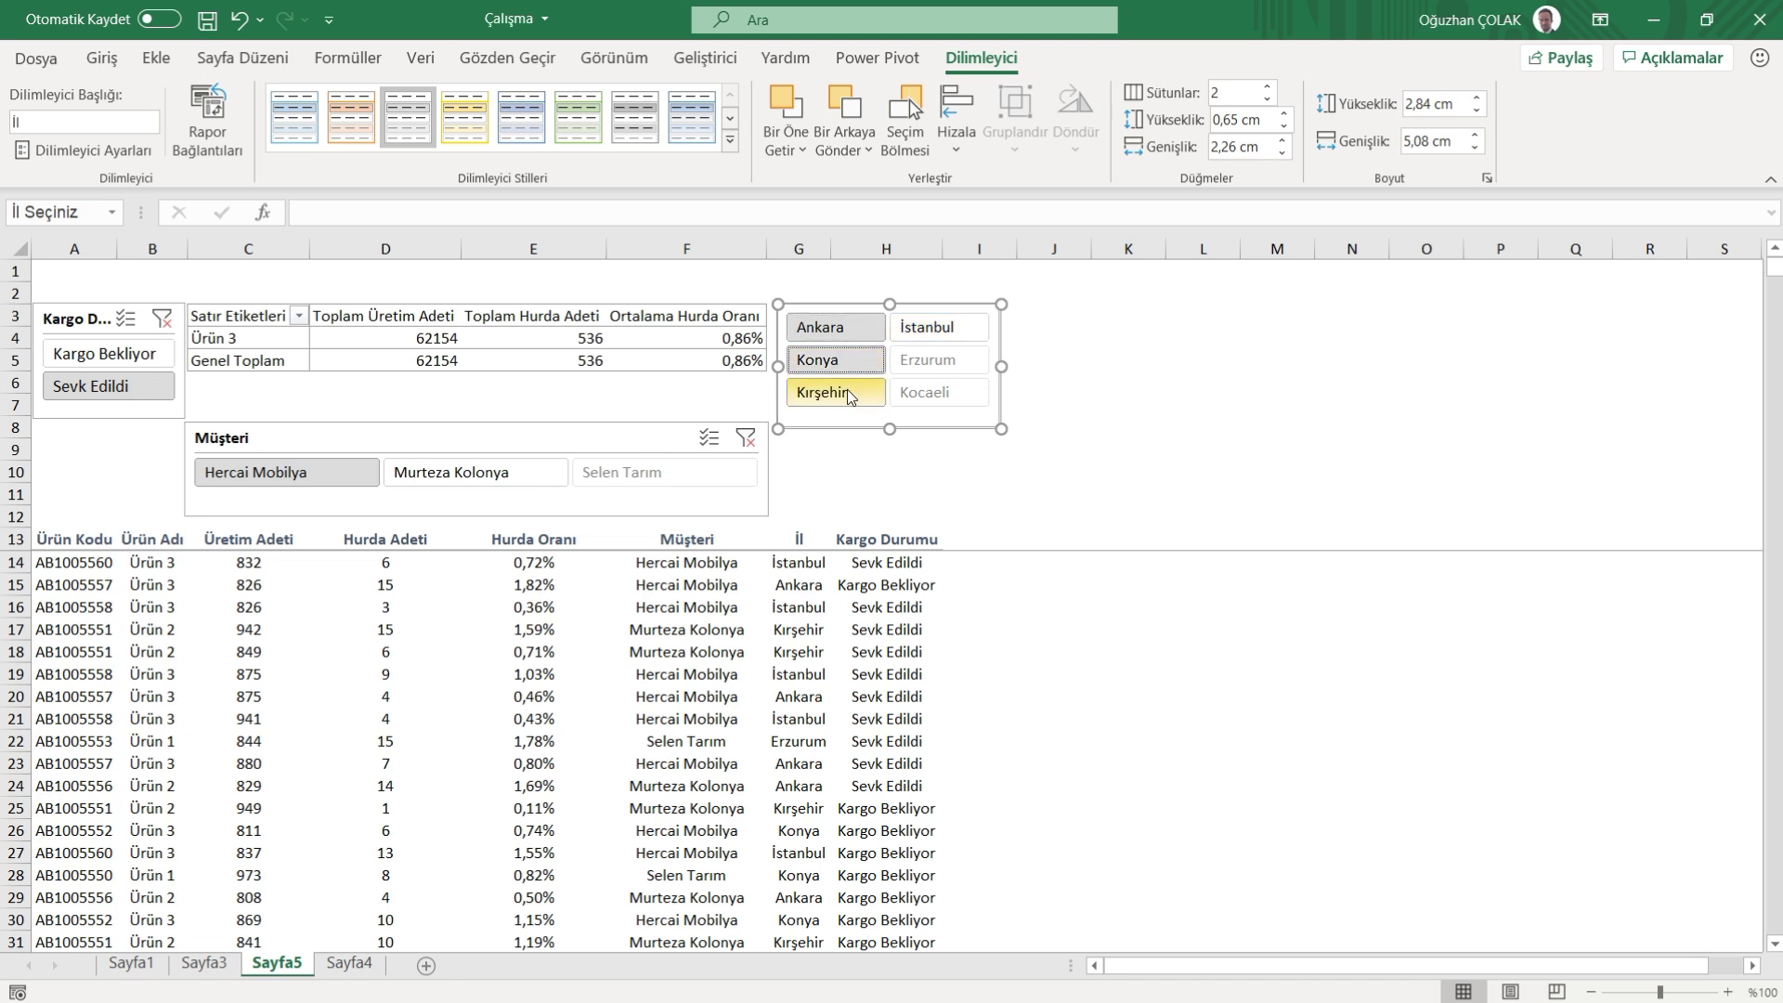
left_click(922, 365, "shift")
left_click(922, 364)
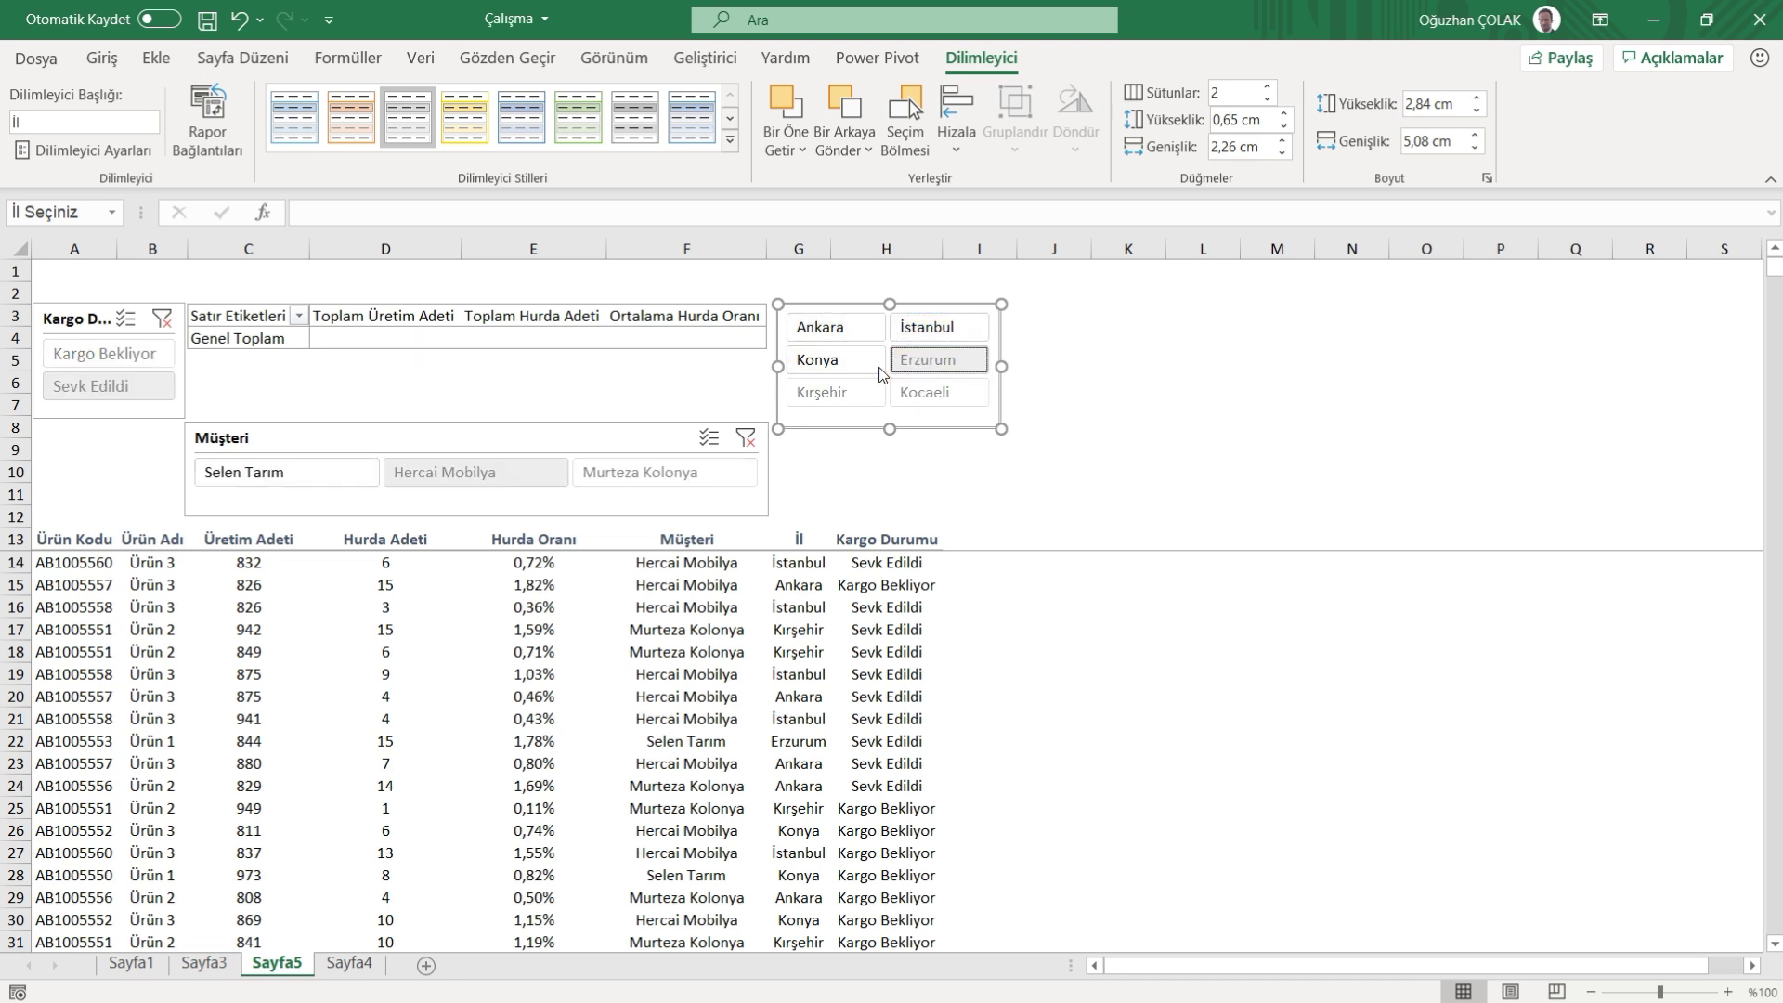
left_click(833, 361)
left_click(834, 326)
left_click(942, 334, "ctrl")
left_click(945, 334)
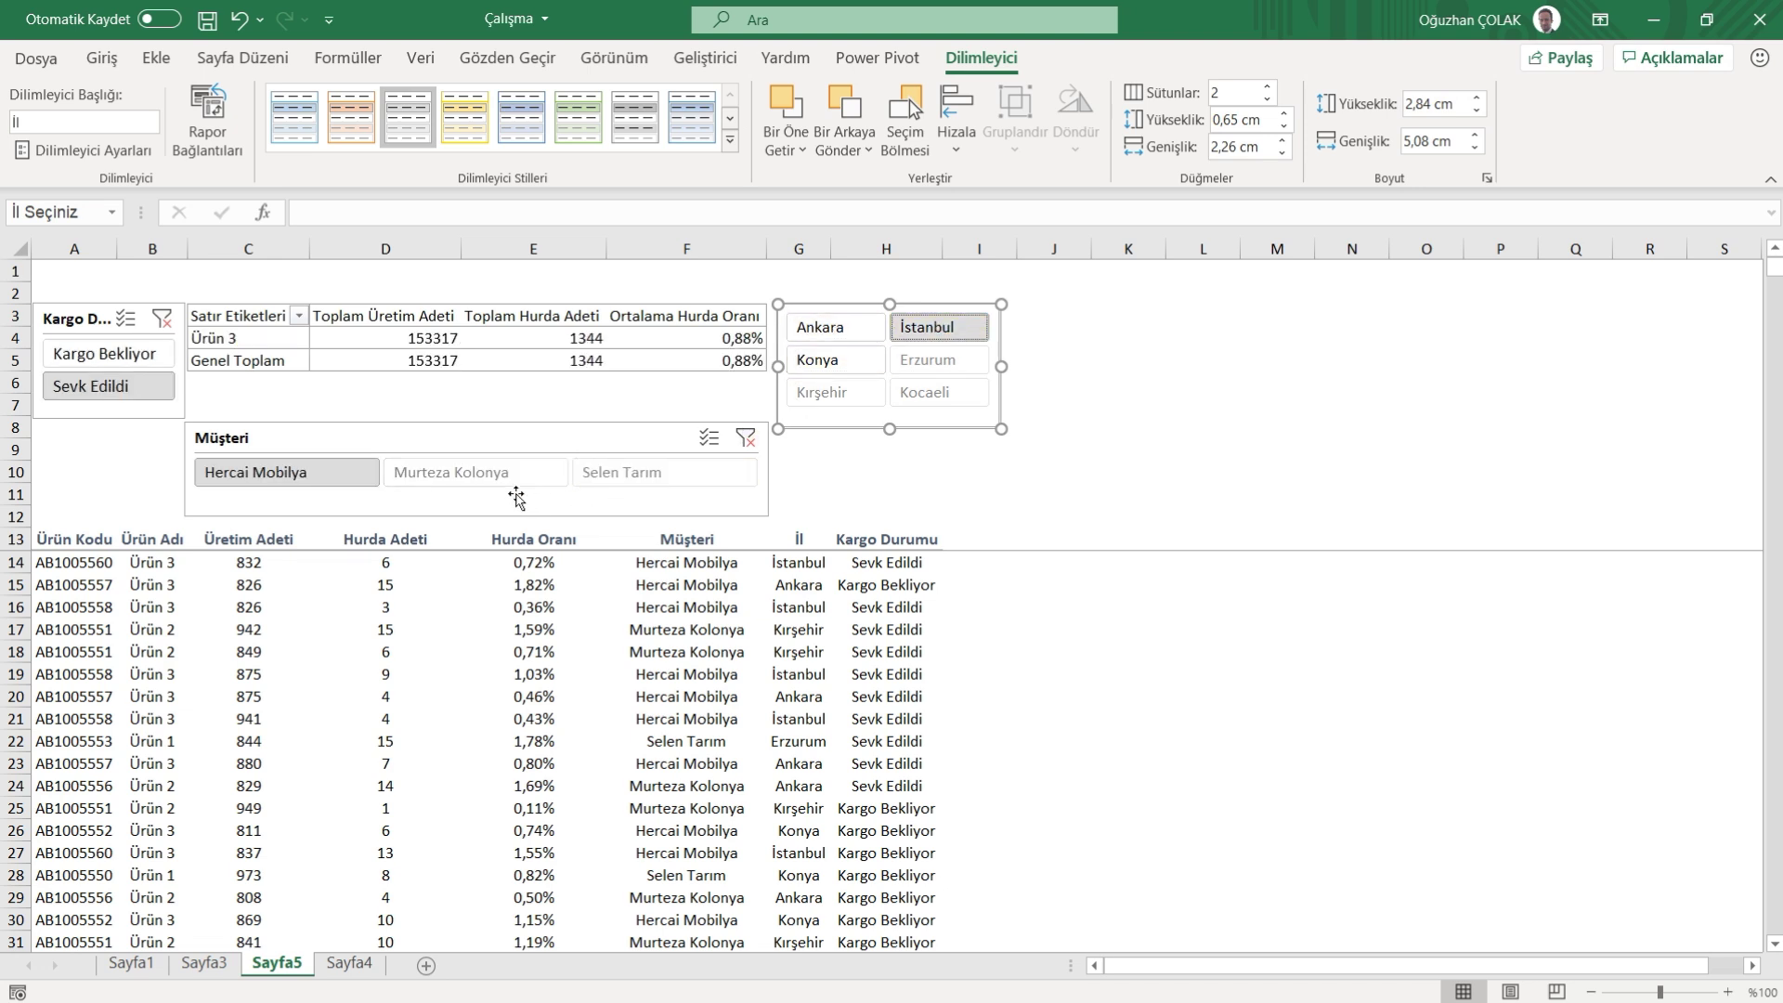
left_click(748, 440)
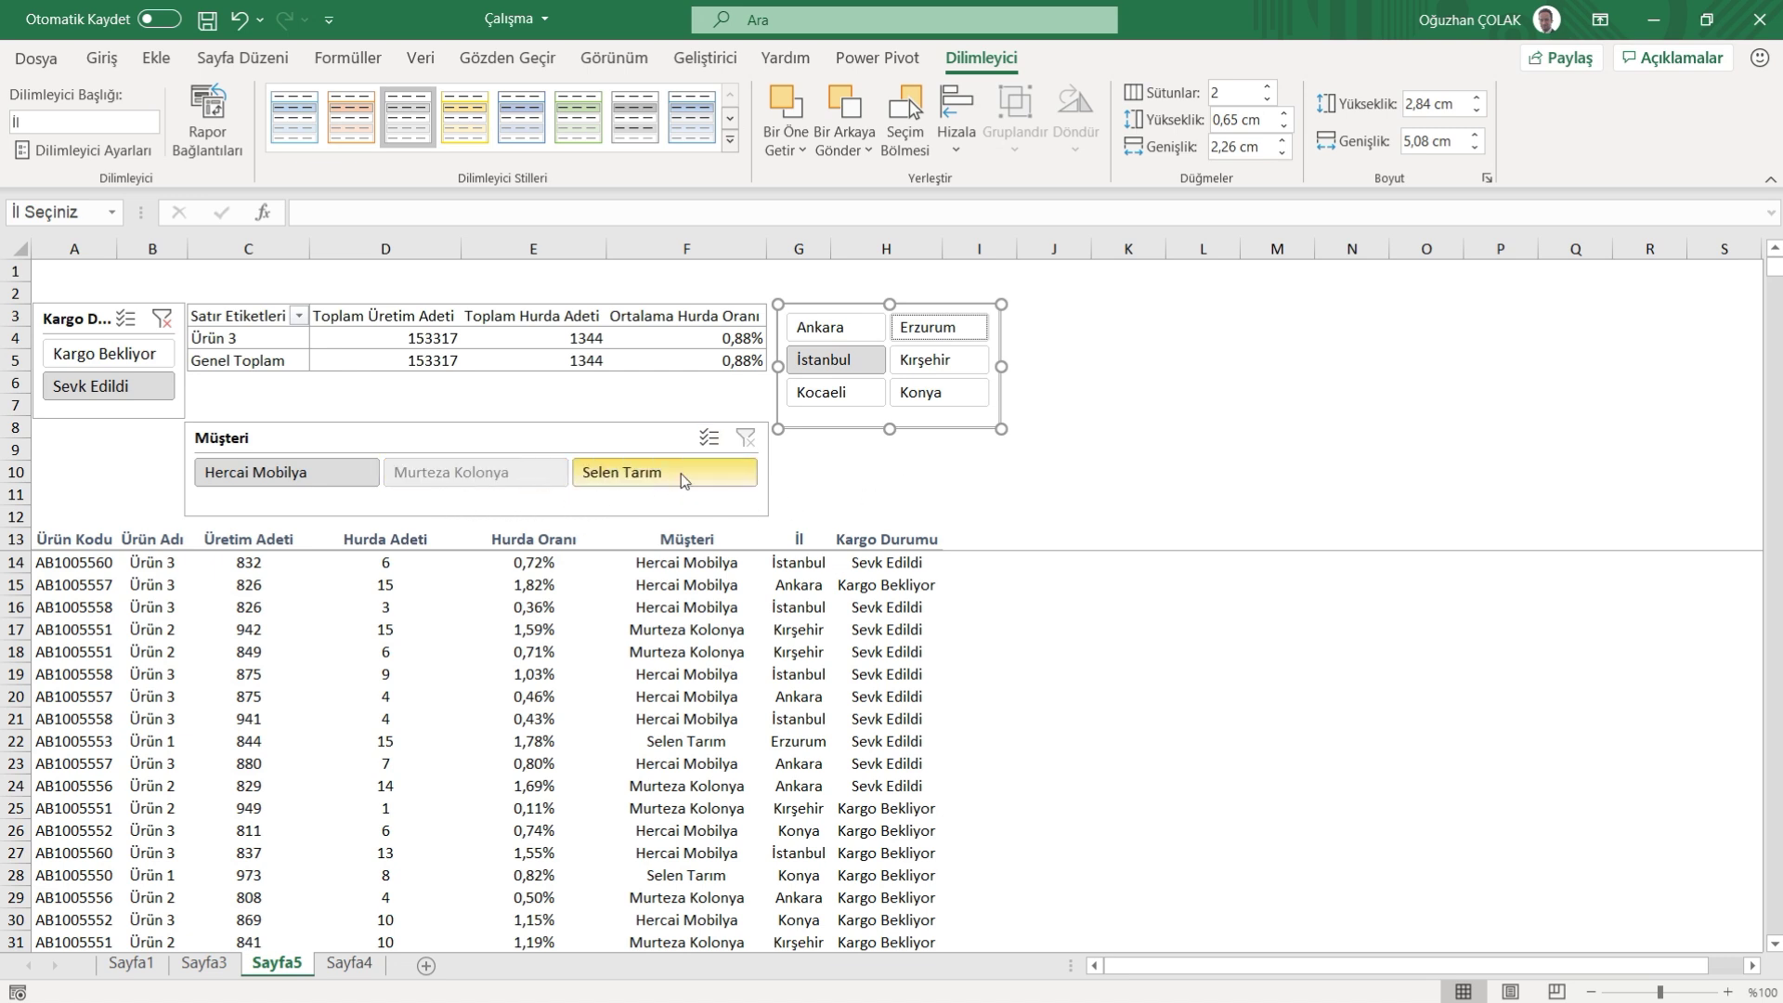
right_click(873, 309)
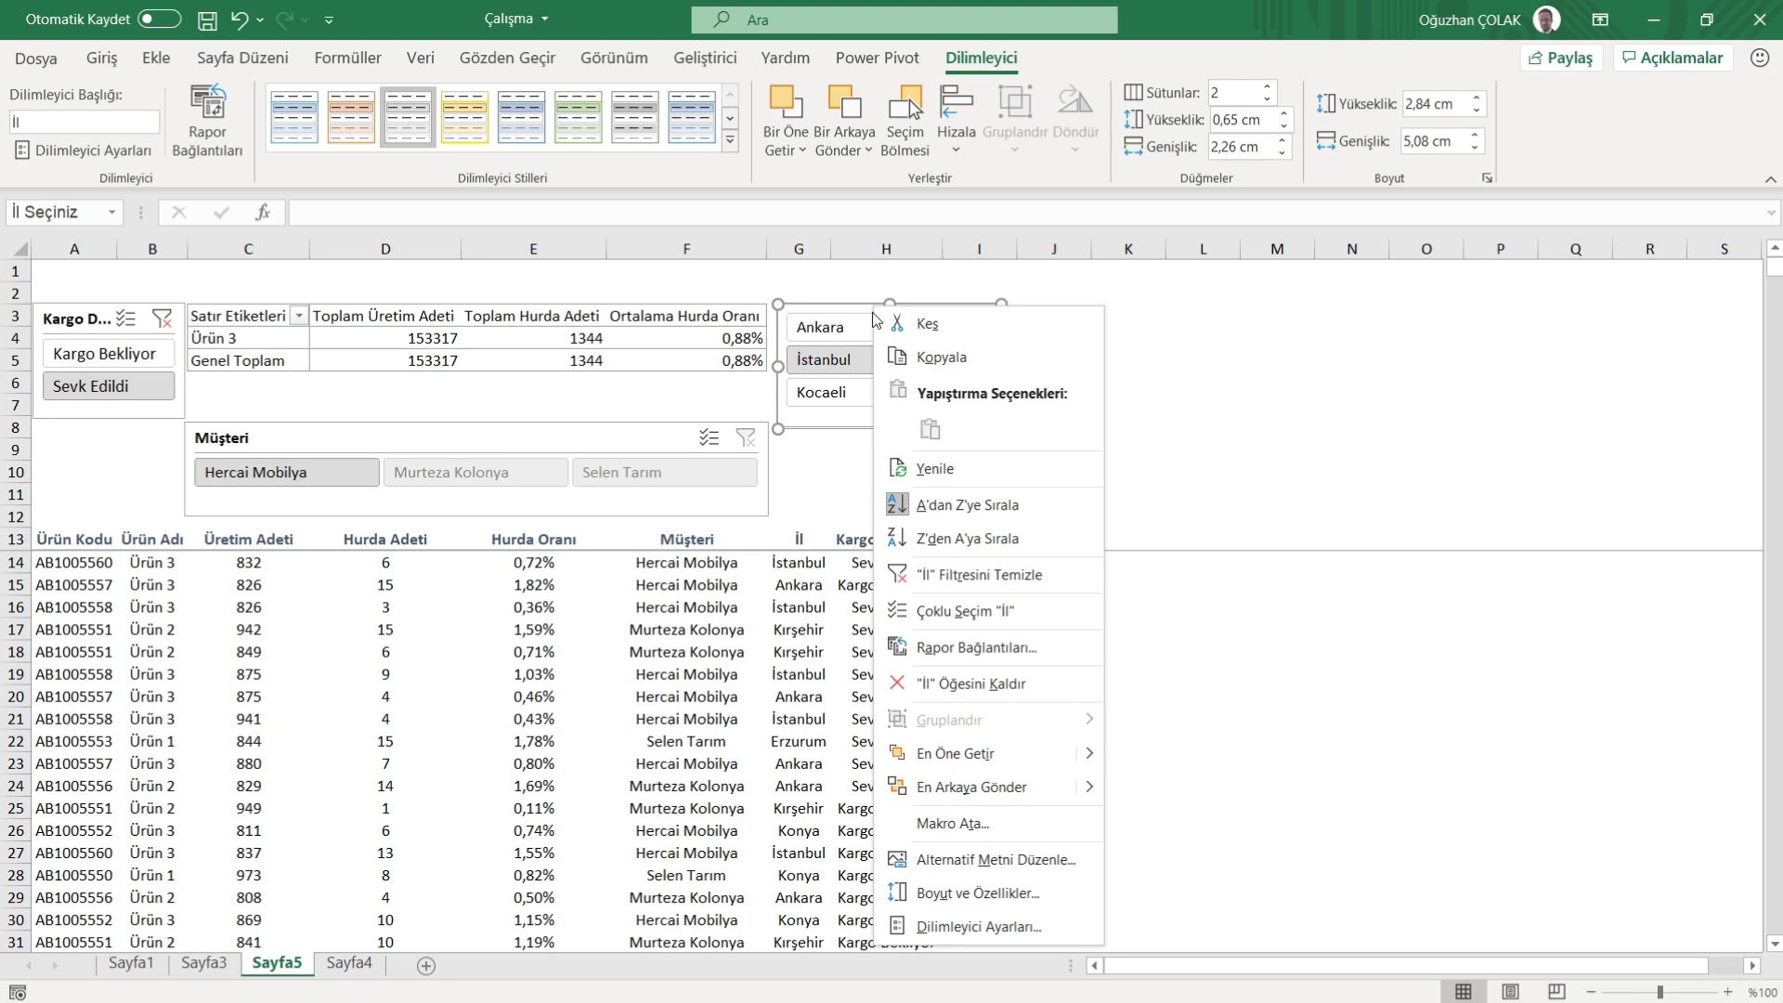
- Re-enable the İl slicer header, clear its city filter and lengthen it to show all cities
left_click(961, 924)
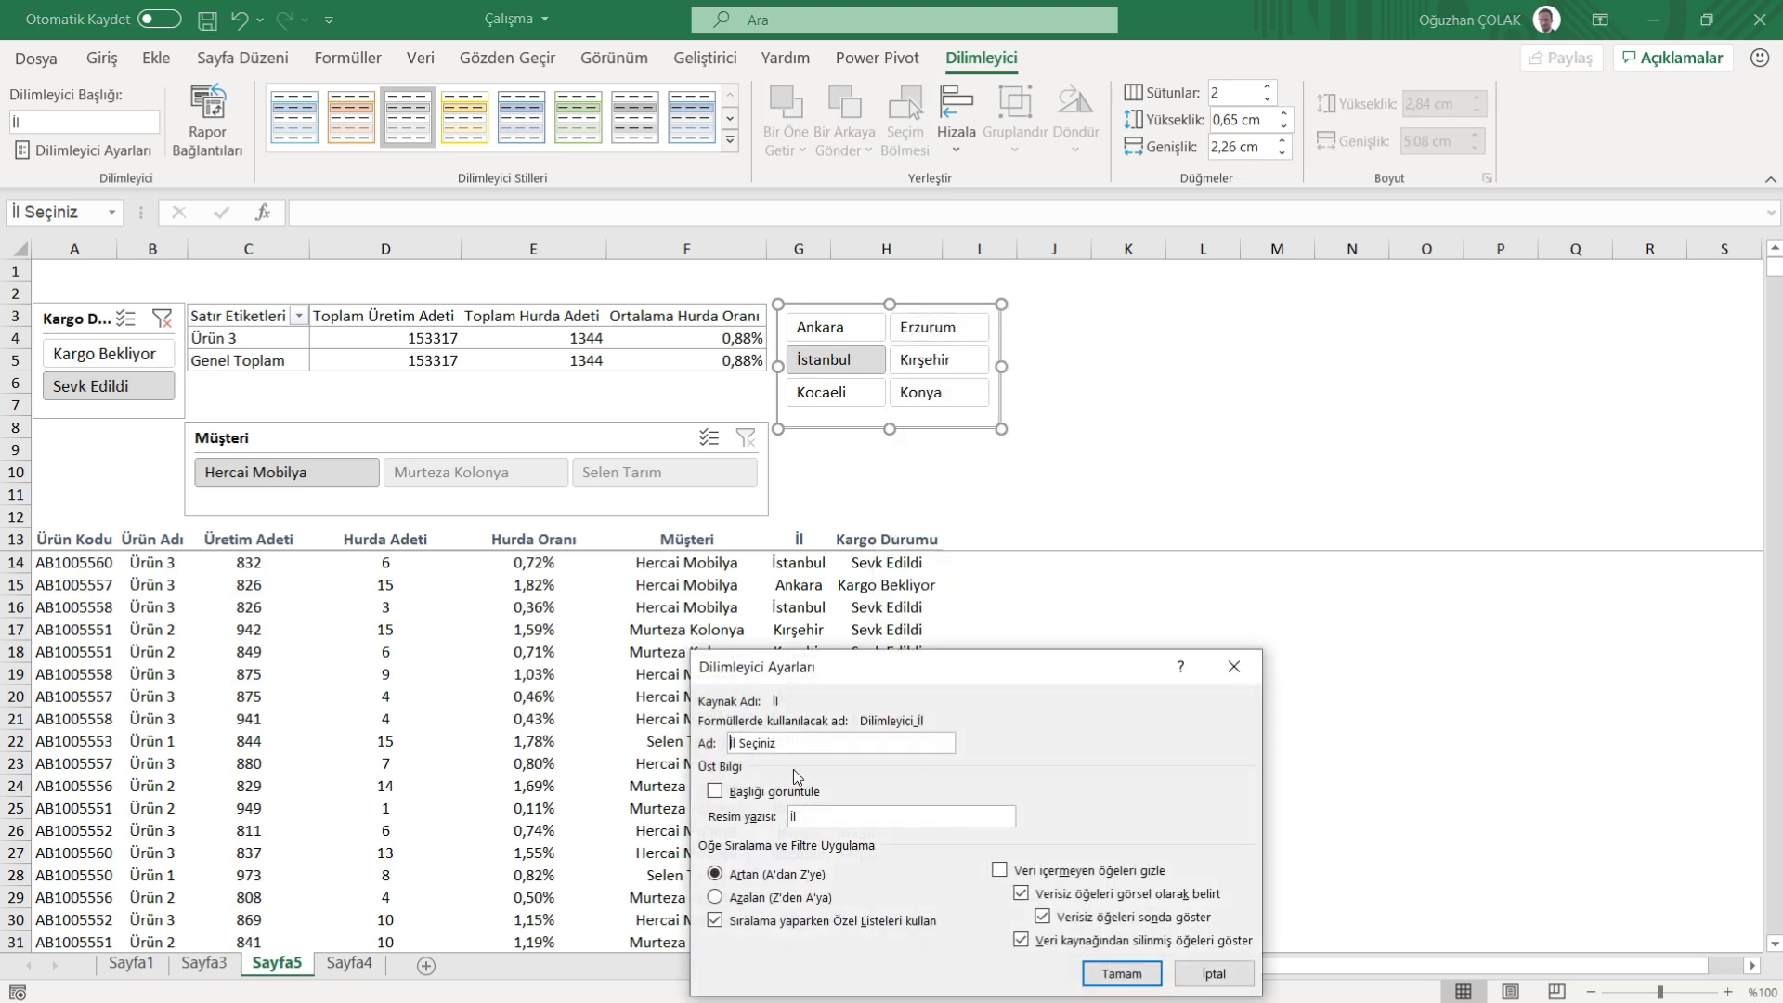
left_click(715, 791)
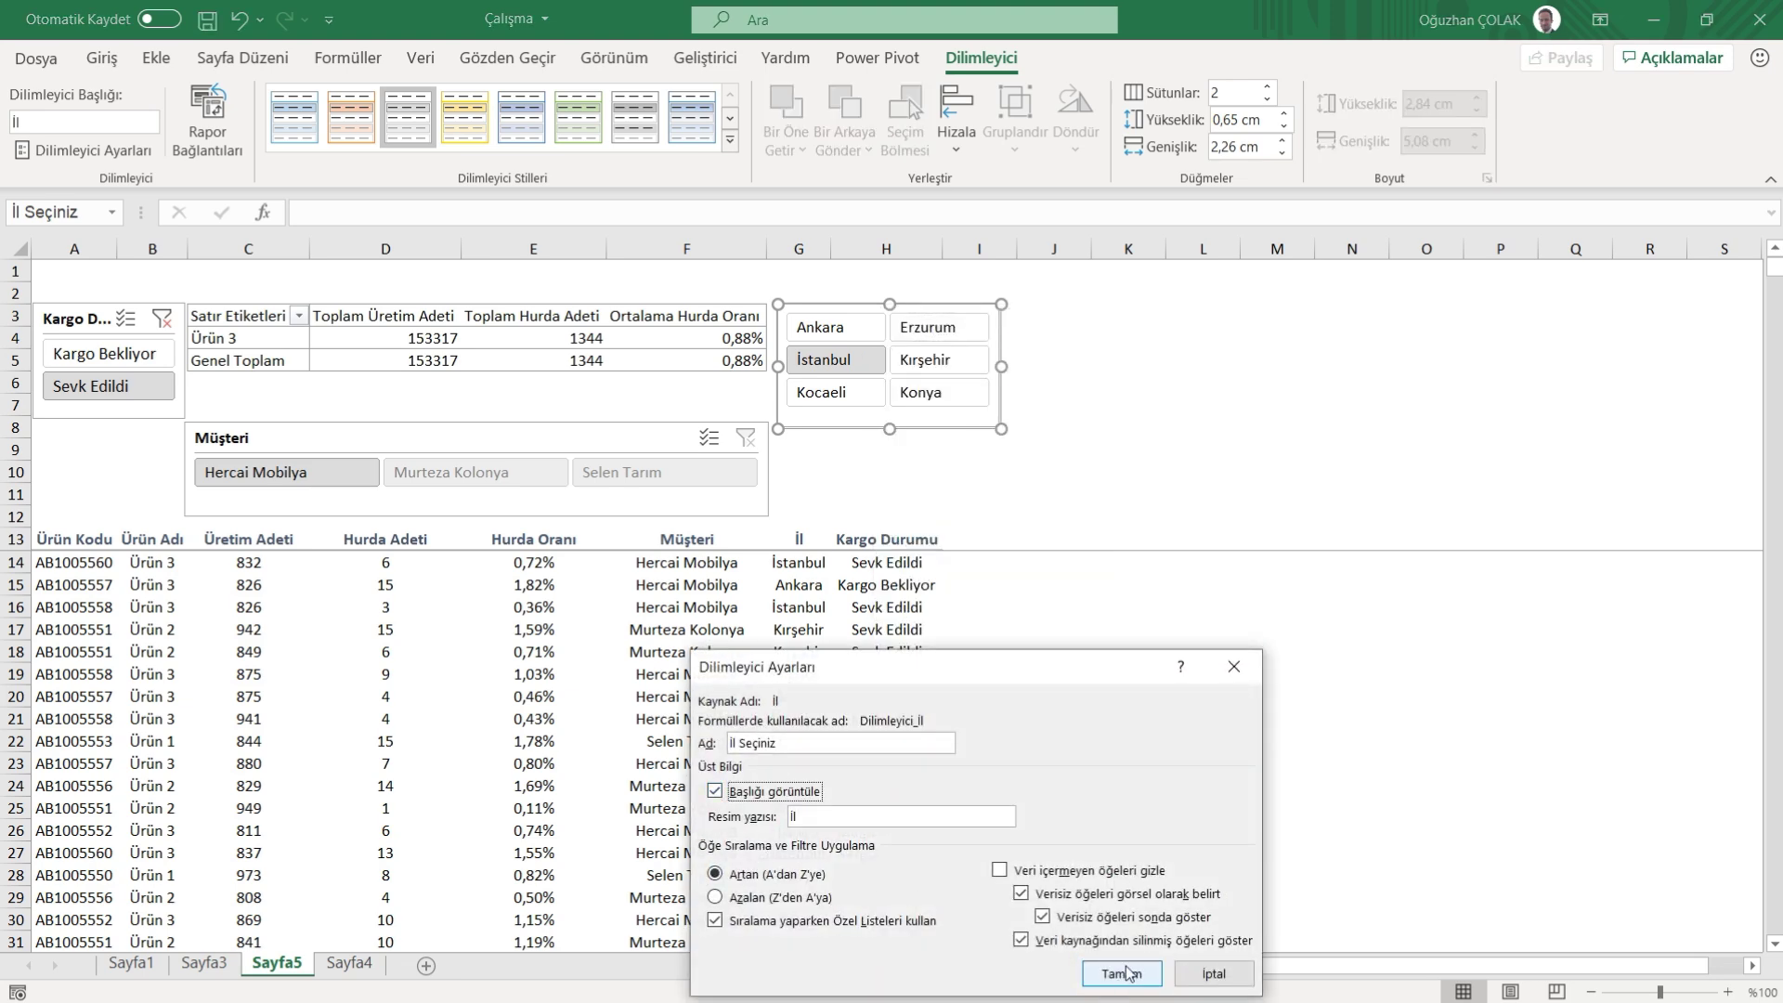
left_click(1121, 973)
left_click(976, 318)
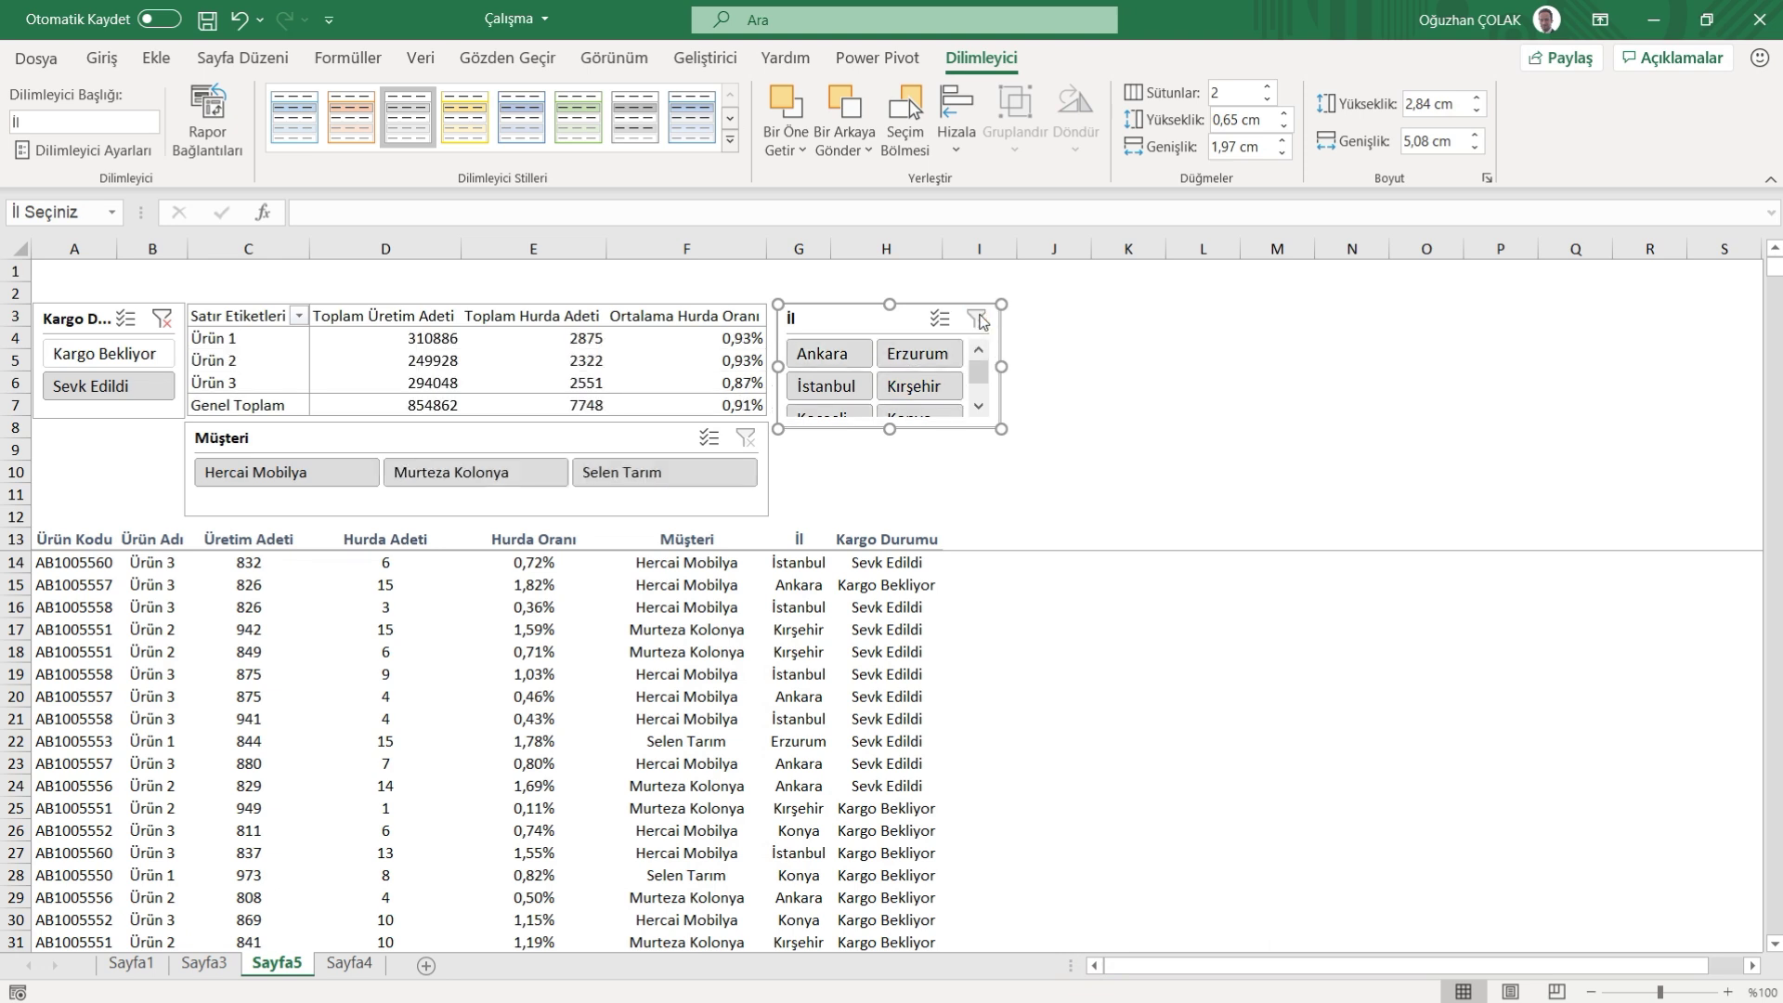
left_click_drag(891, 429, 890, 446)
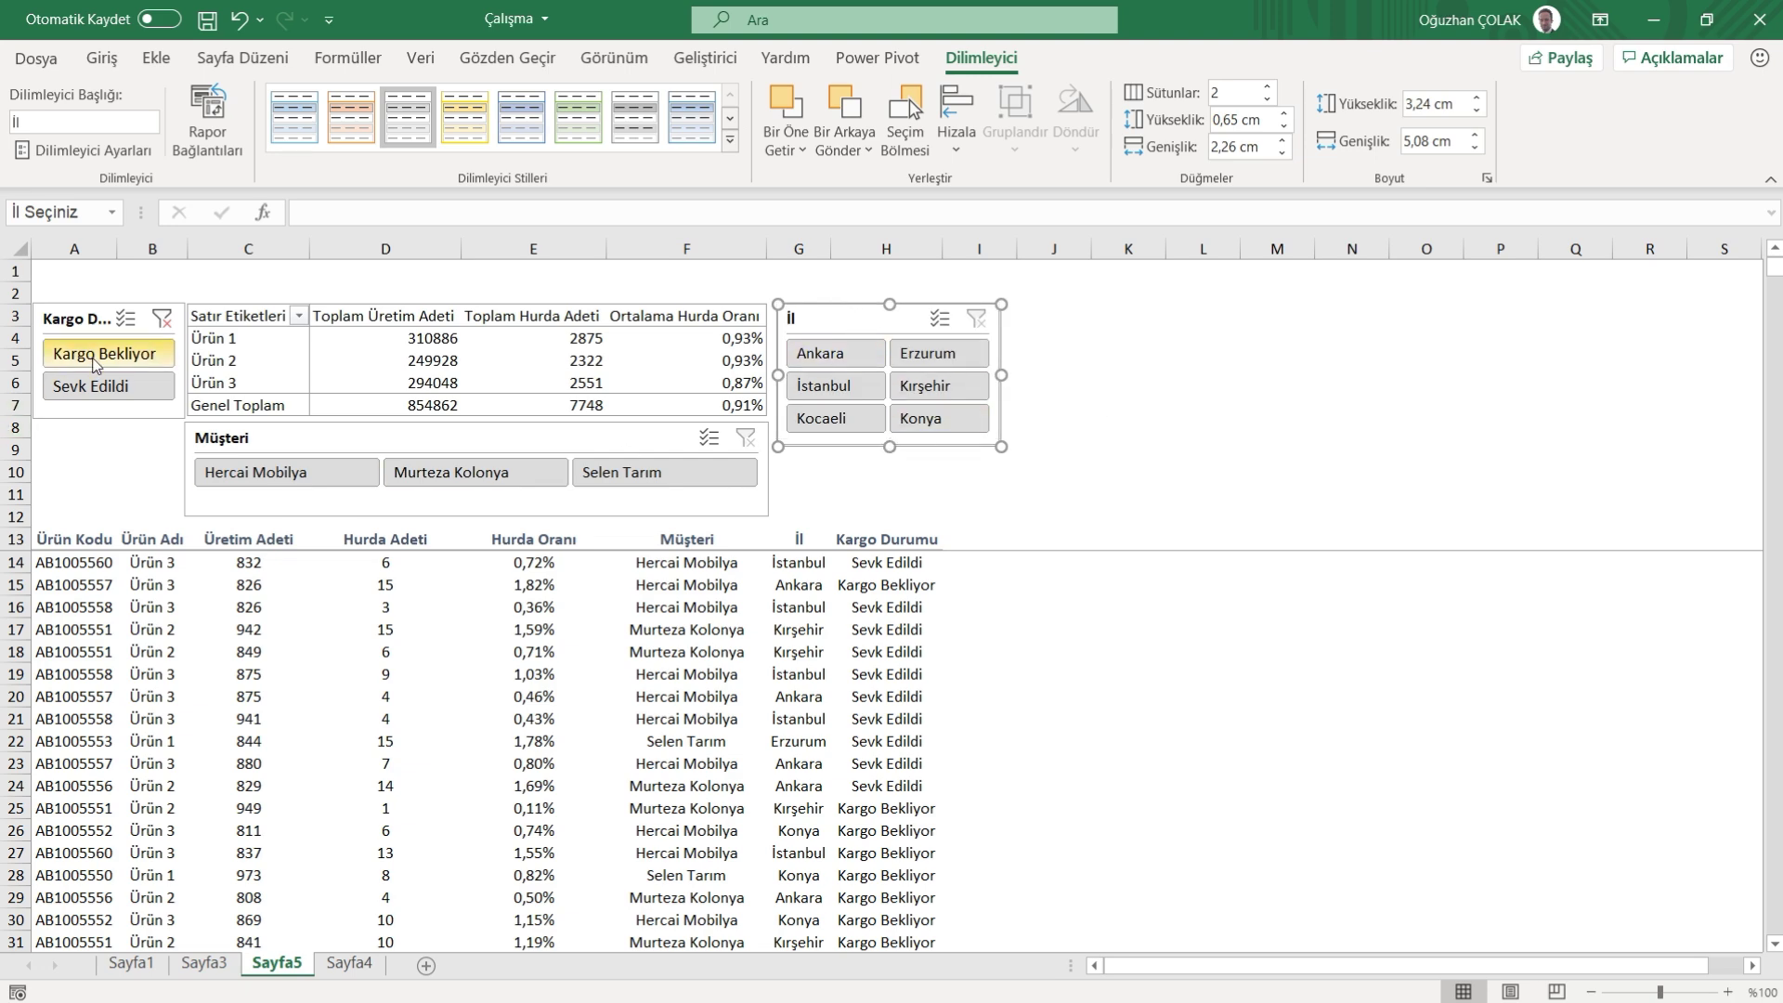
left_click(1130, 448)
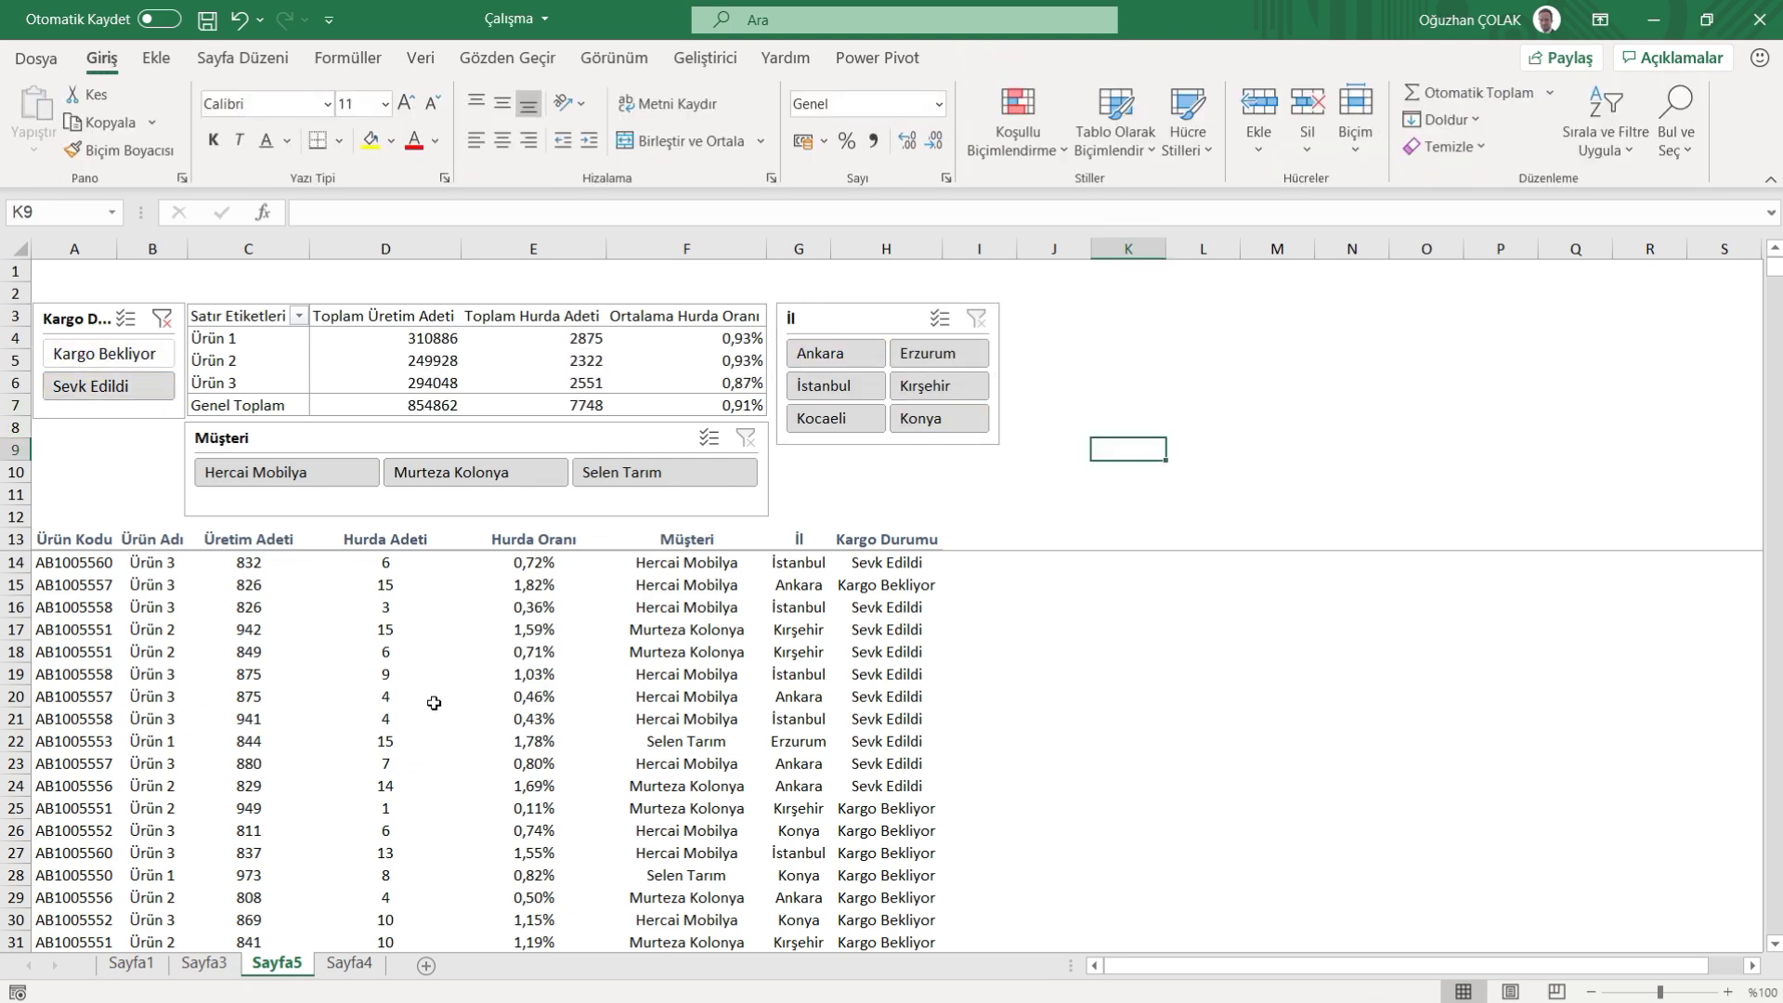
- Select A1:I12 and give it a gray background fill
scroll(314, 704, "down", 15)
scroll(307, 696, "down", 16)
scroll(278, 687, "down", 17)
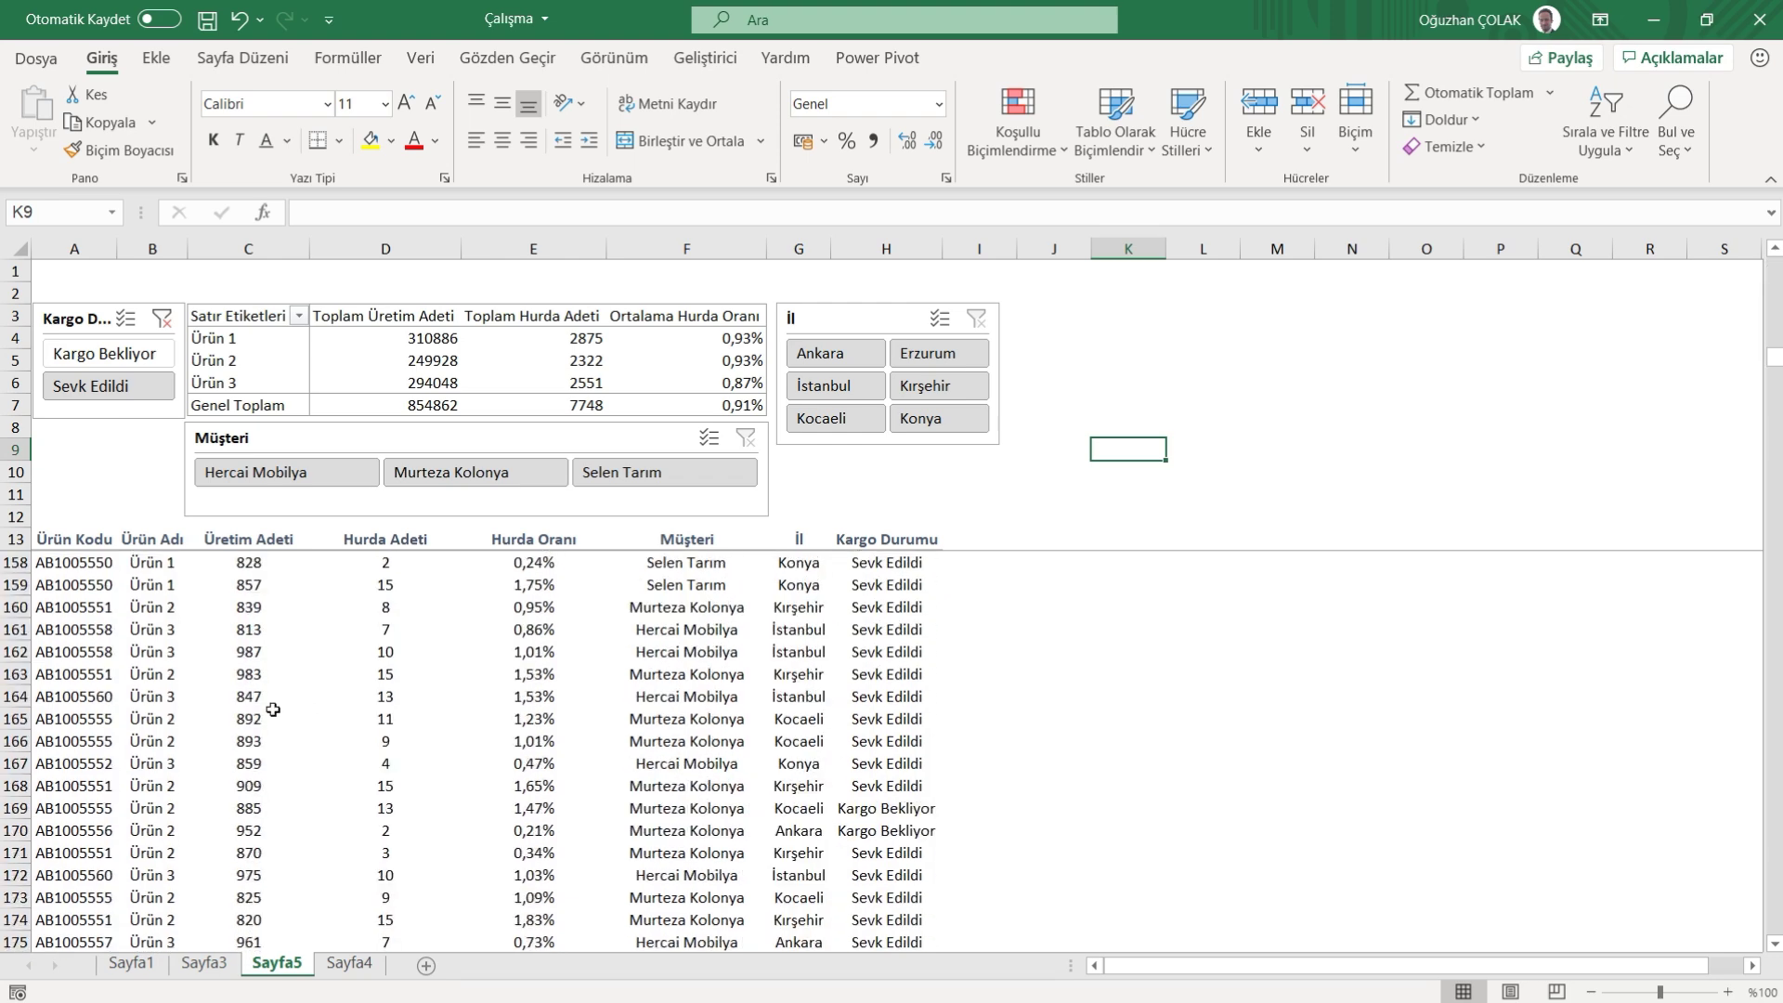
left_click_drag(57, 265, 980, 509)
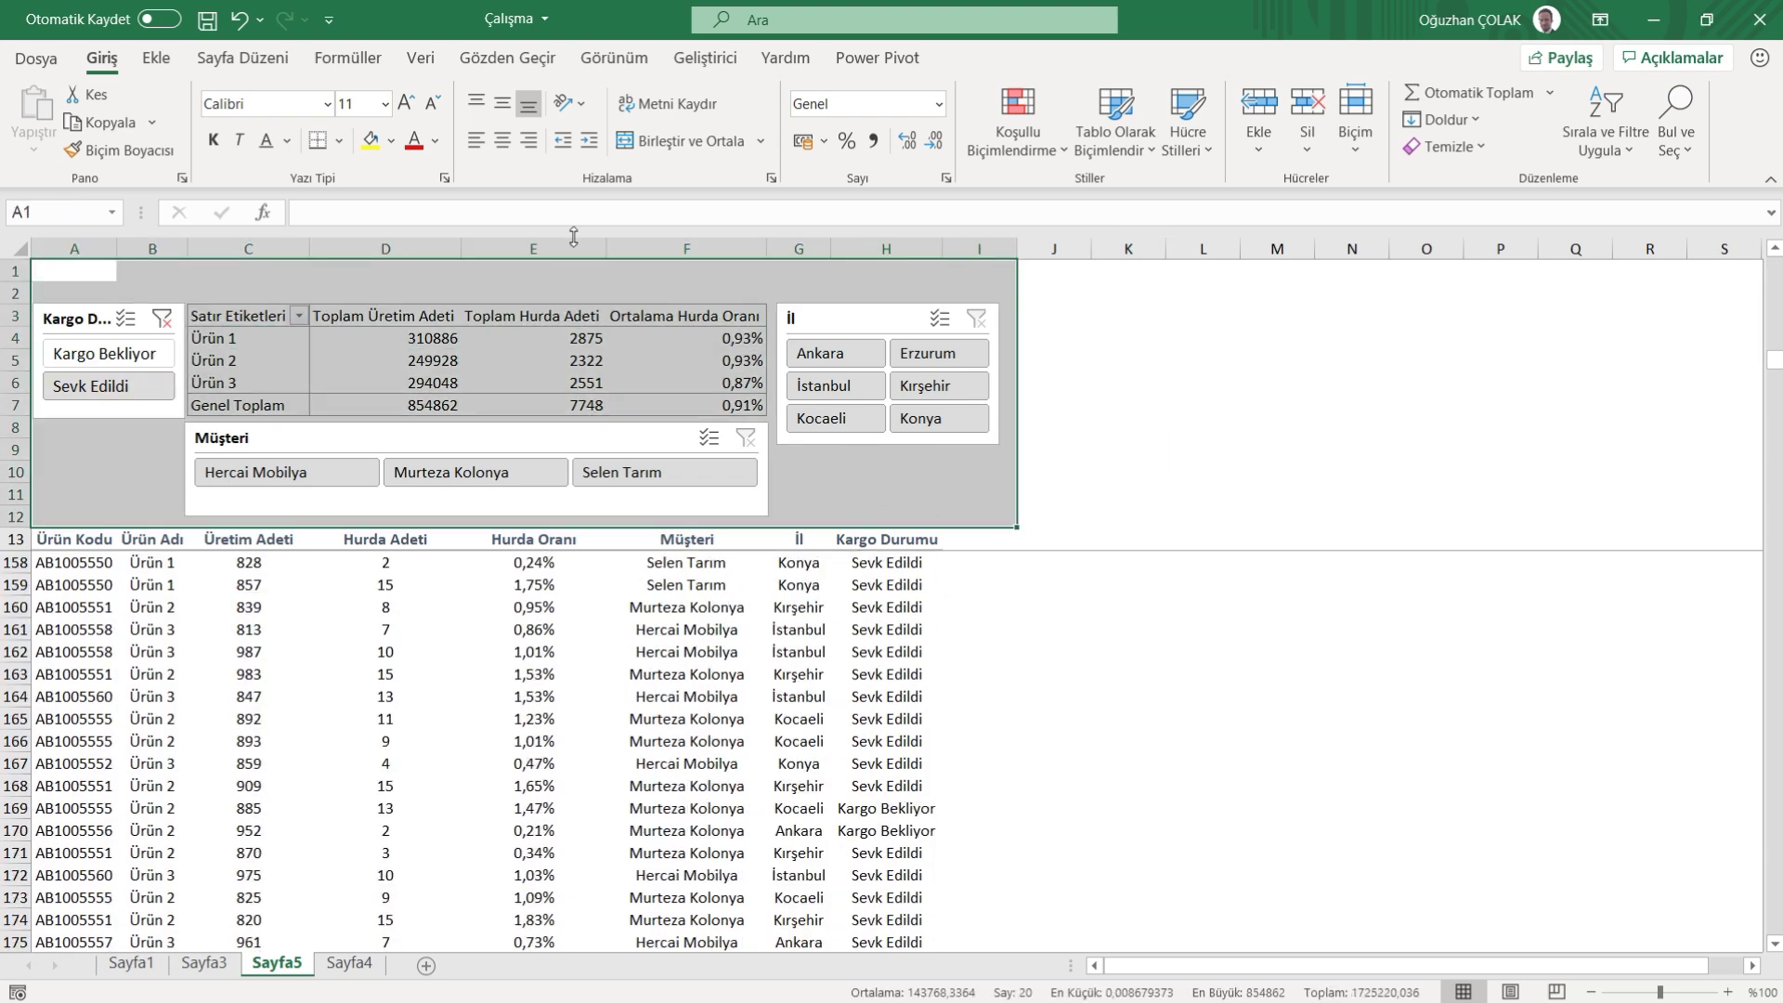
left_click(391, 140)
left_click(365, 244)
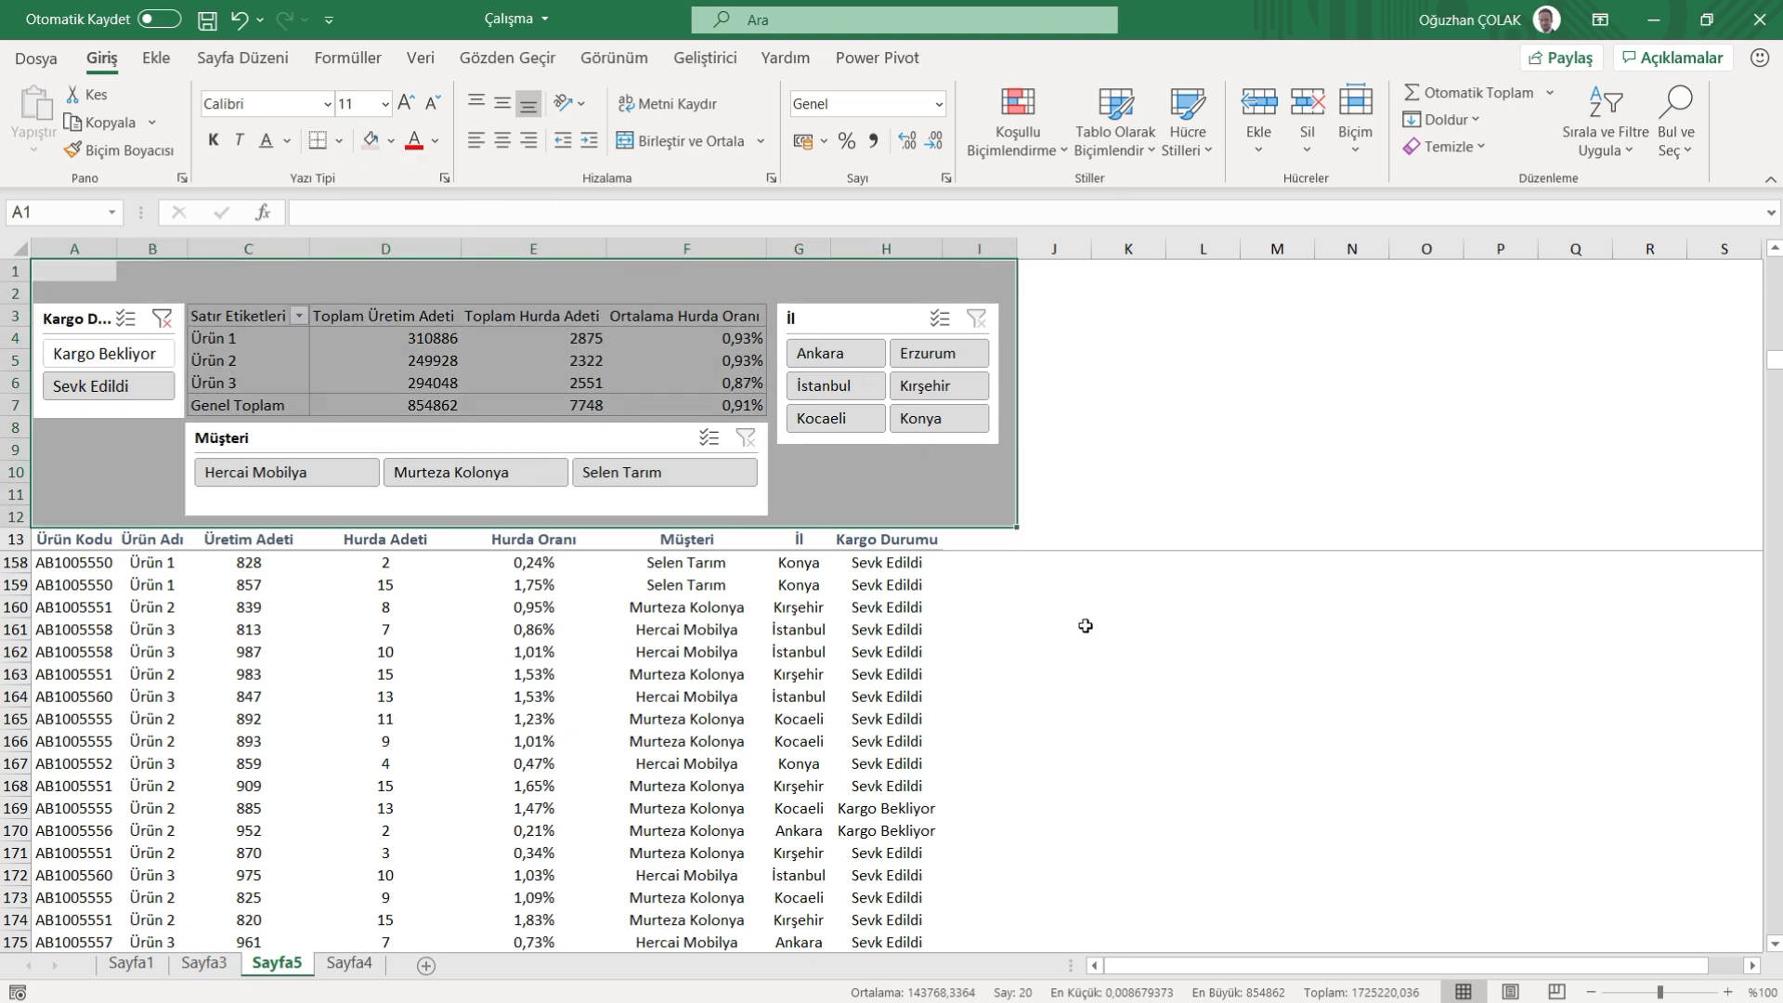
left_click(1105, 631)
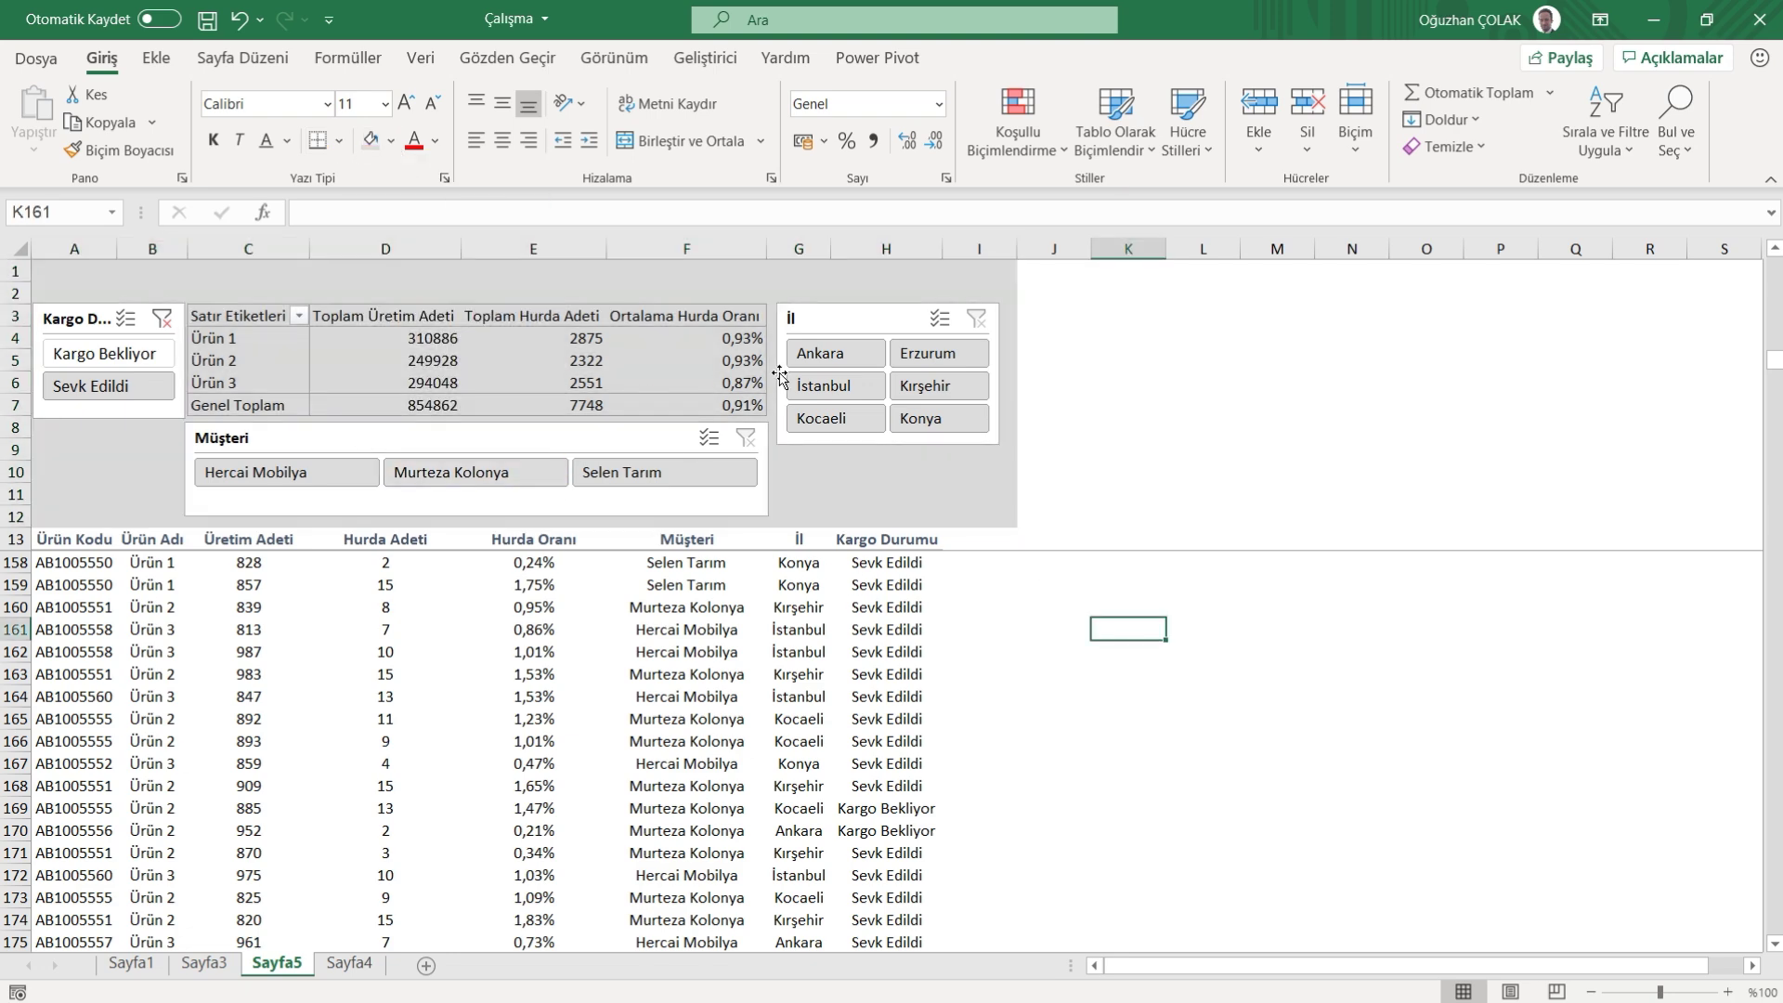
- Raise the İl slicer and place the Kargo Durumu slicer beneath it at G8:H12
left_click_drag(870, 309, 874, 271)
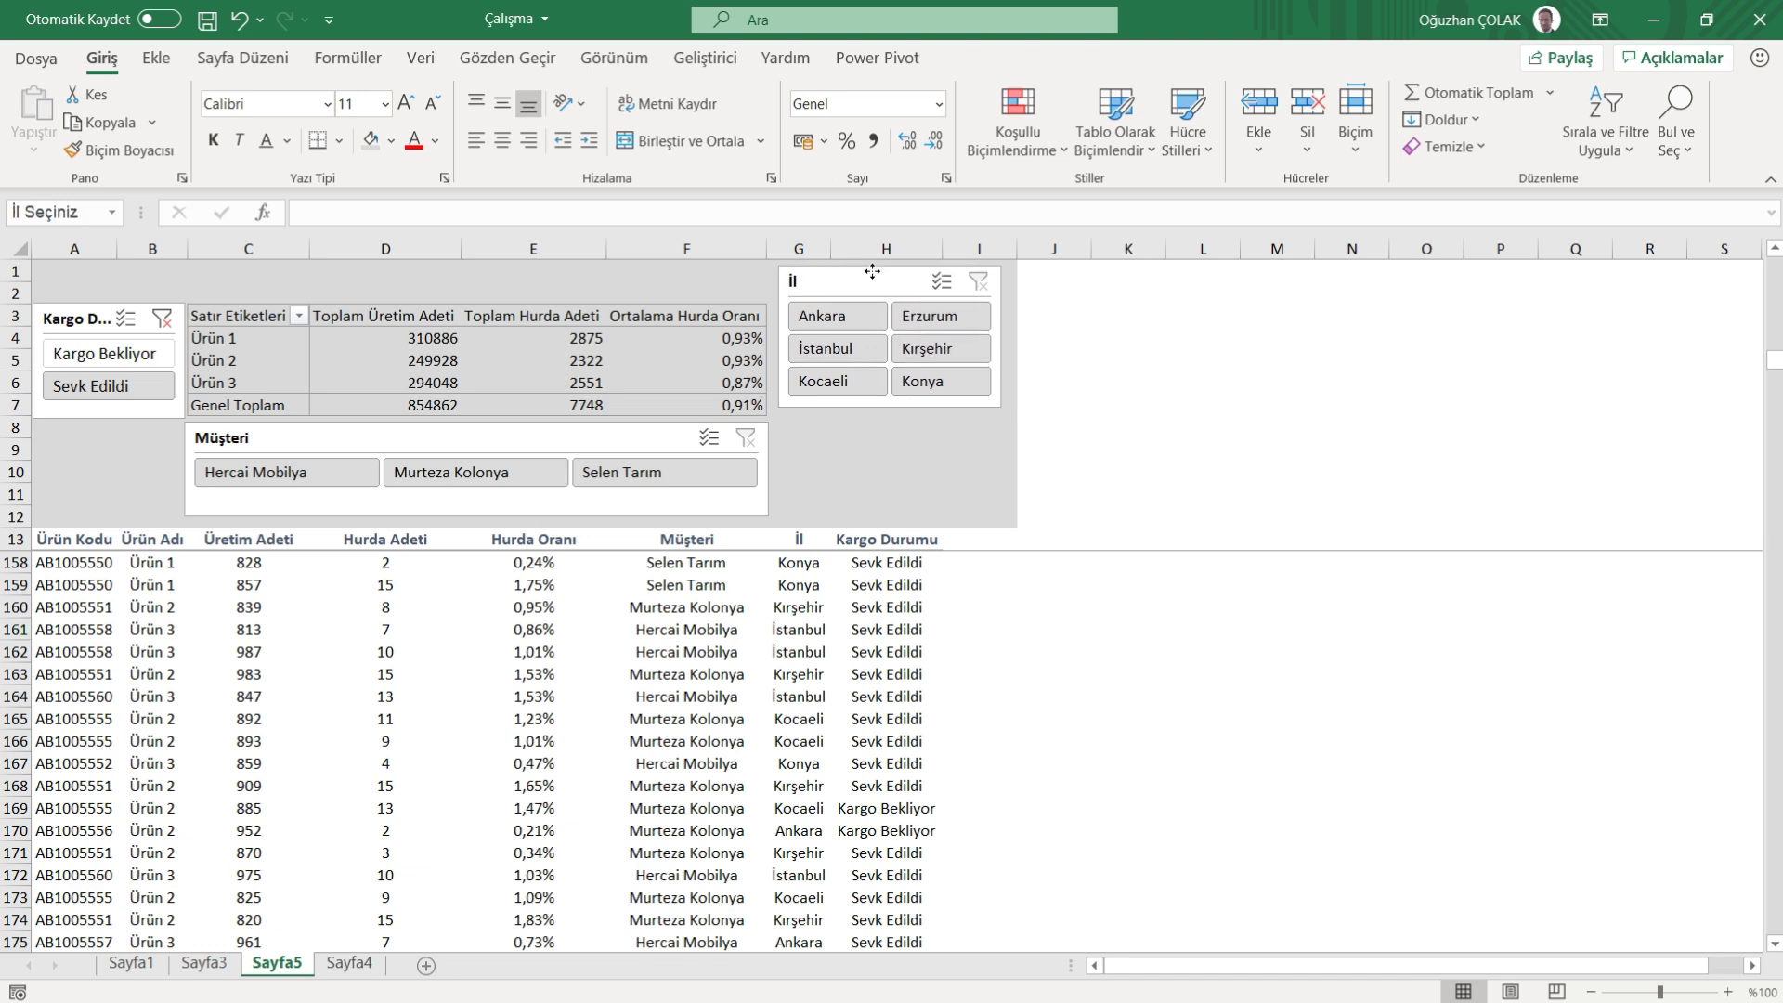
left_click_drag(138, 342, 863, 426)
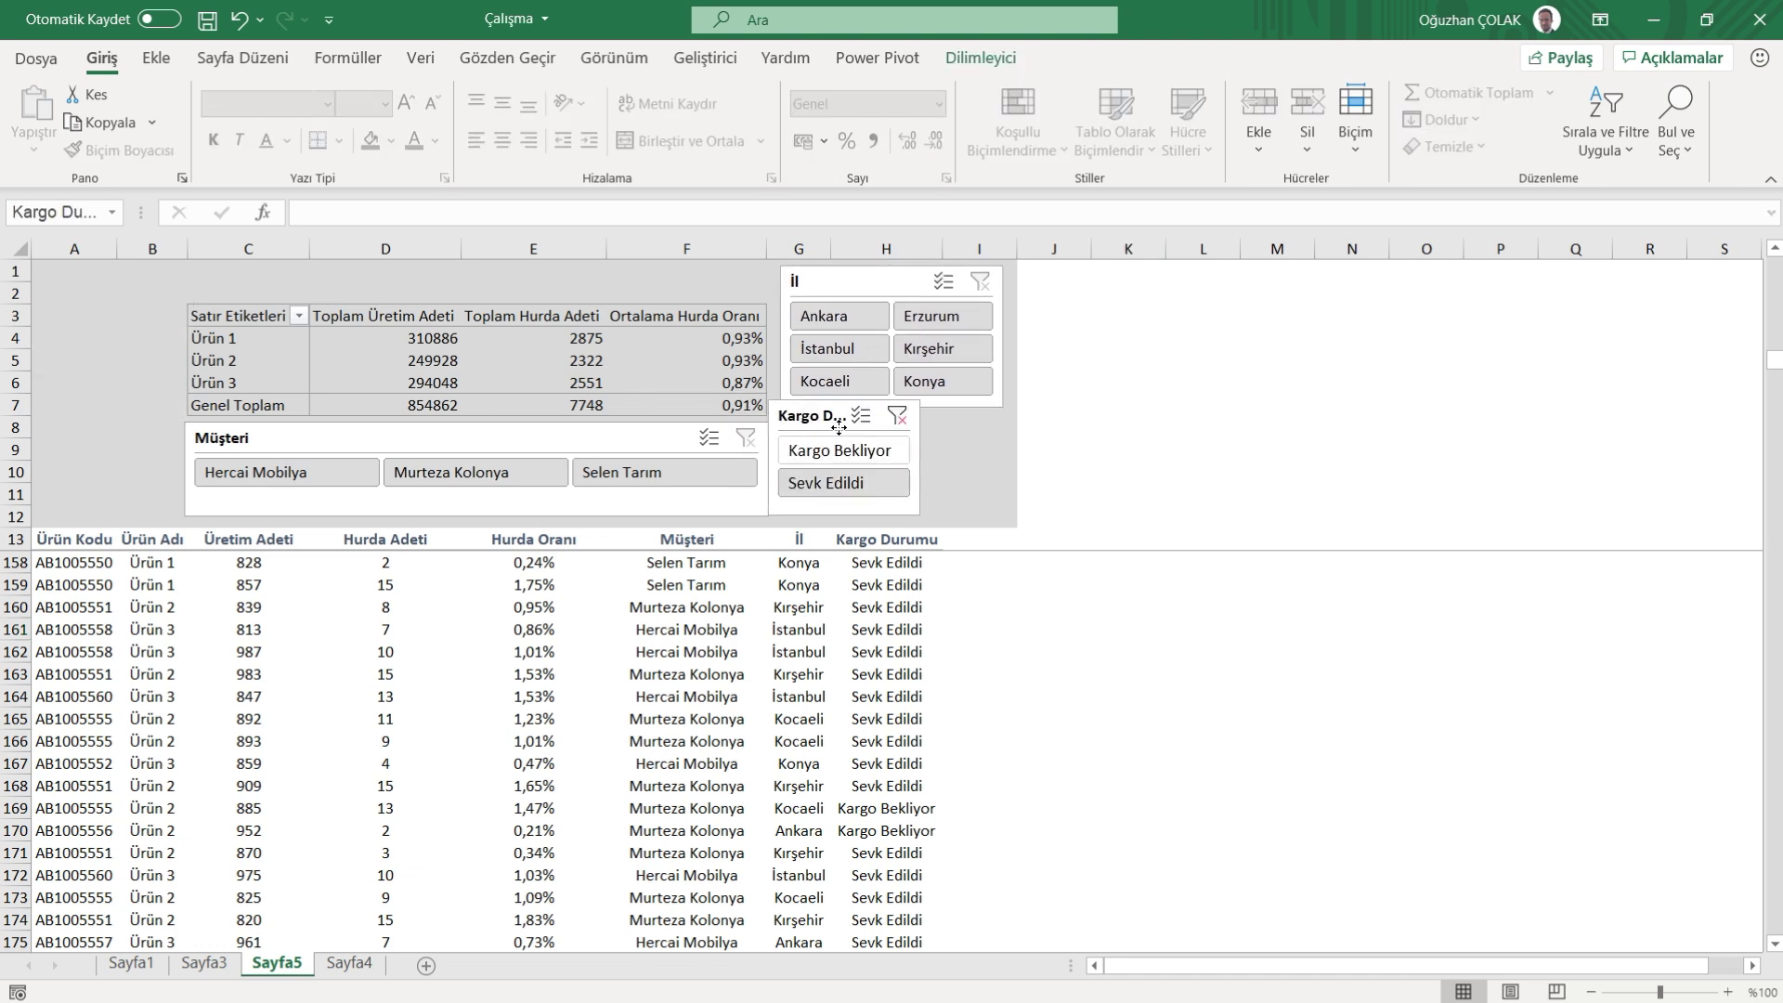
left_click_drag(863, 426, 859, 425)
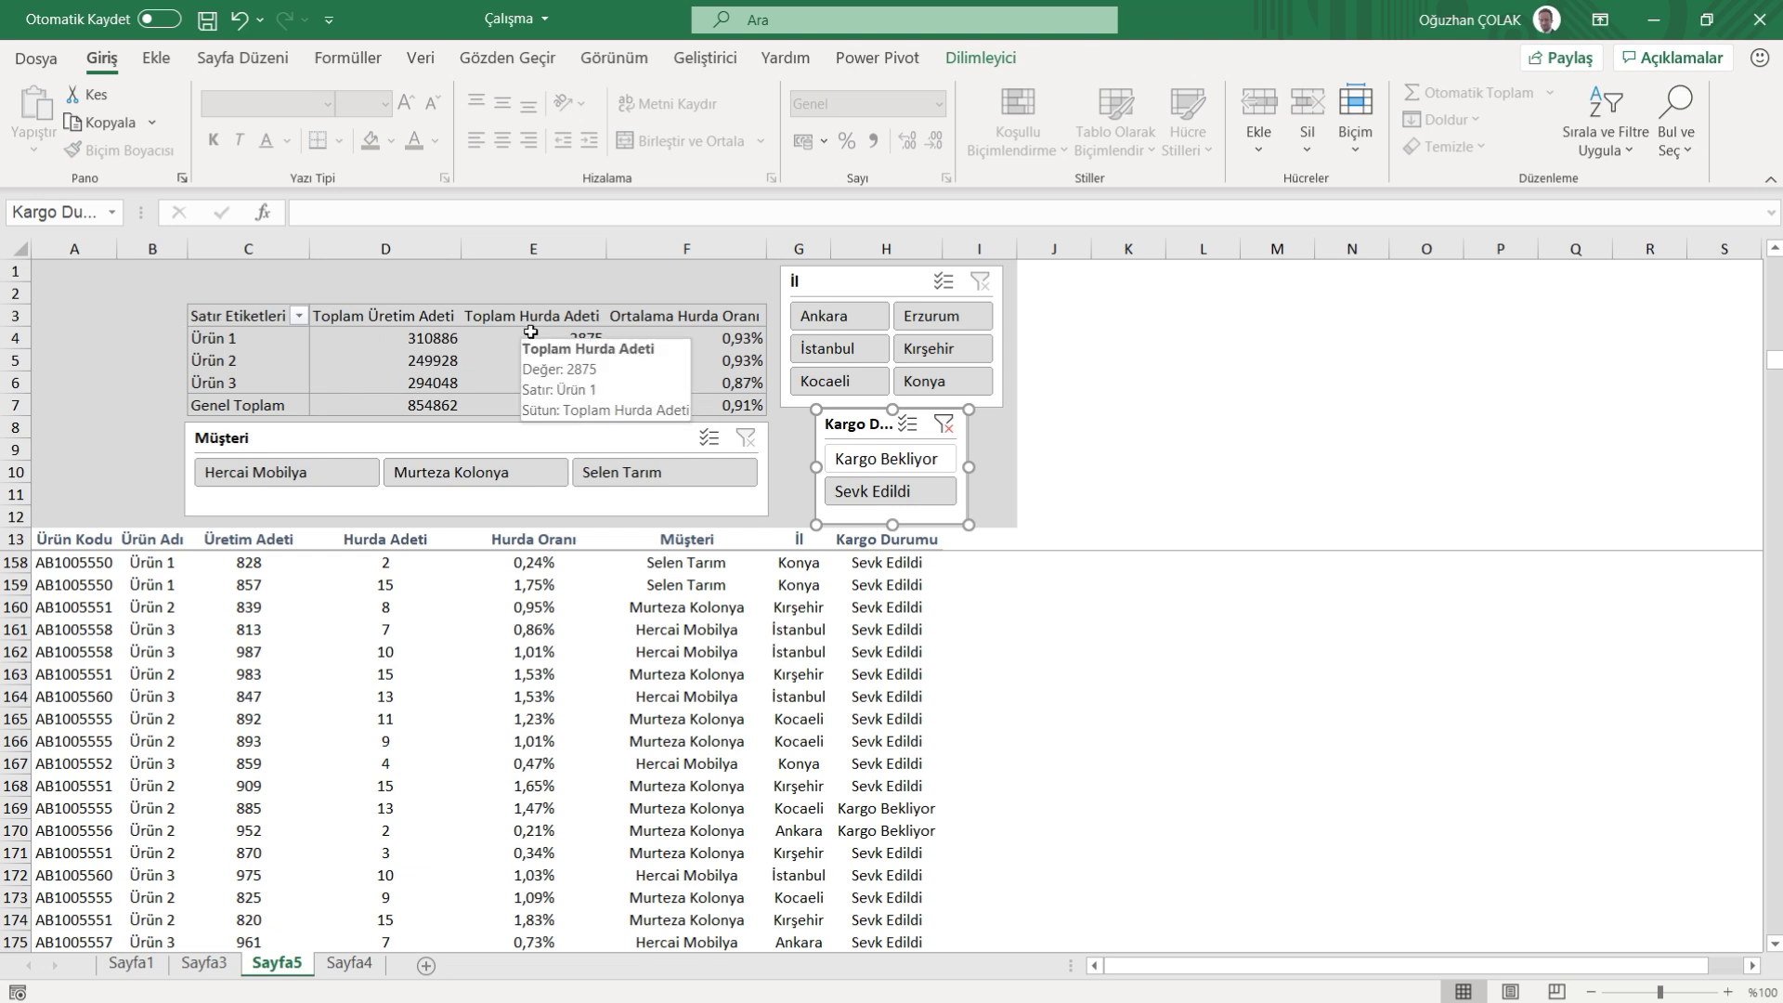
left_click(591, 279)
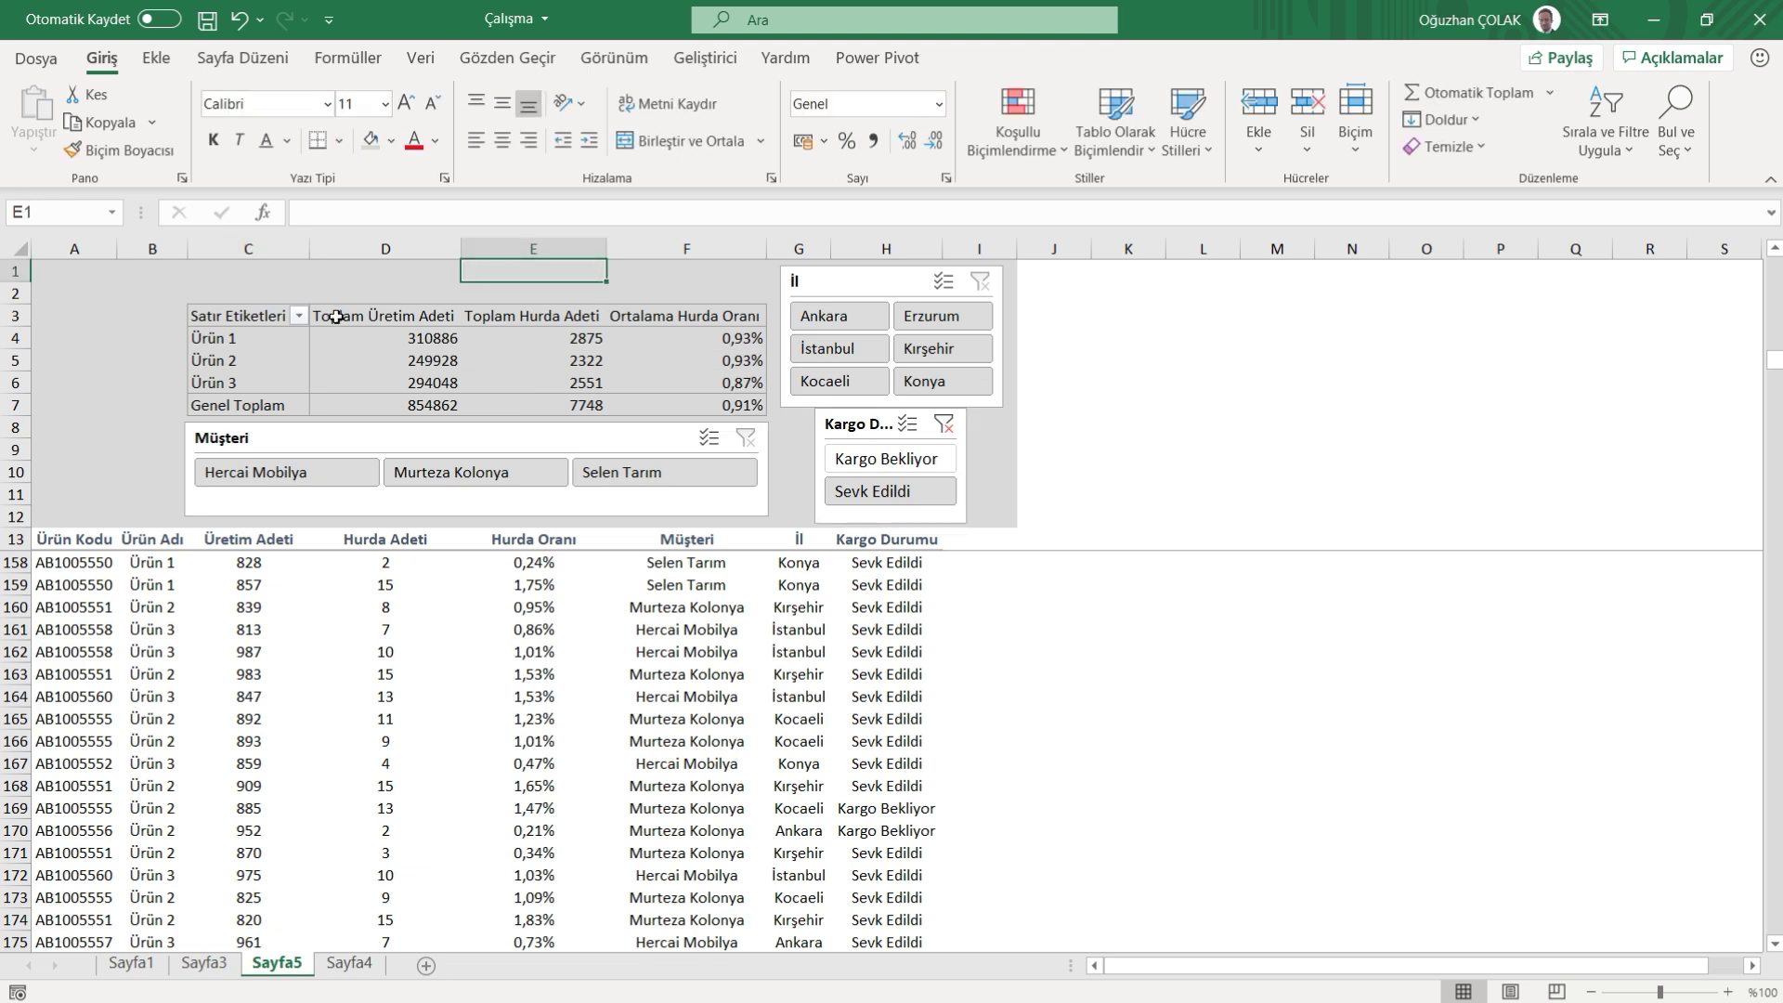